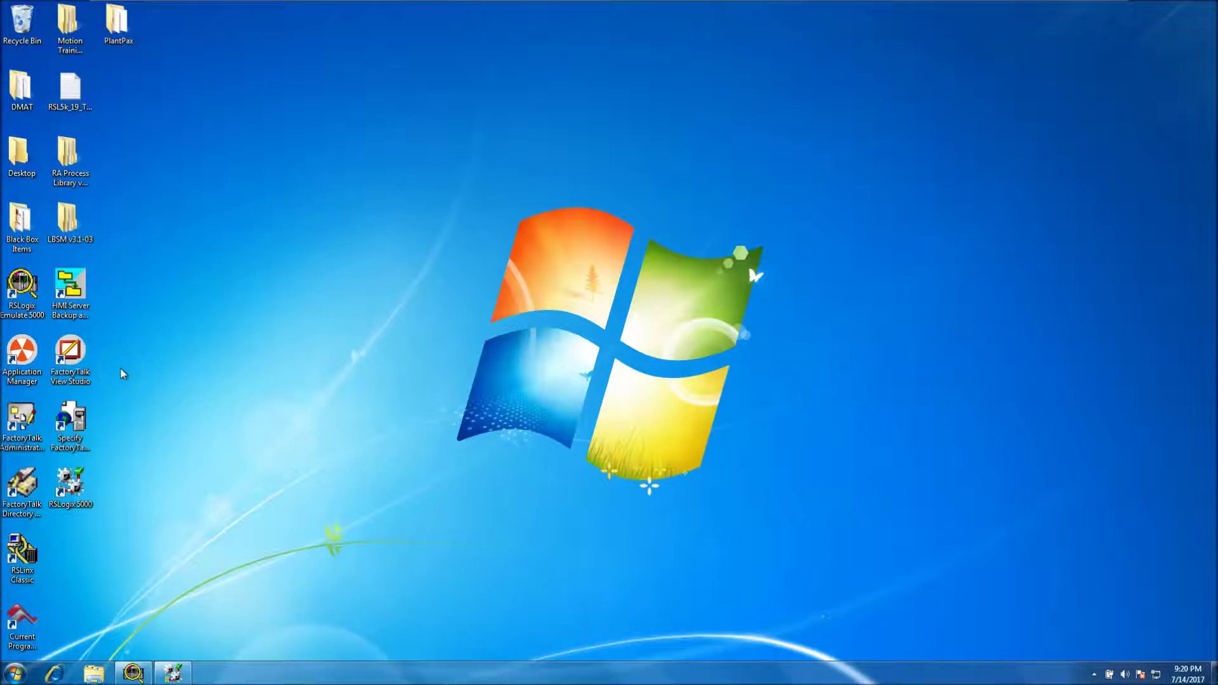
- Start FactoryTalk View Studio and choose View Site Edition (Network Distributed) as the application type
double_click(81, 374)
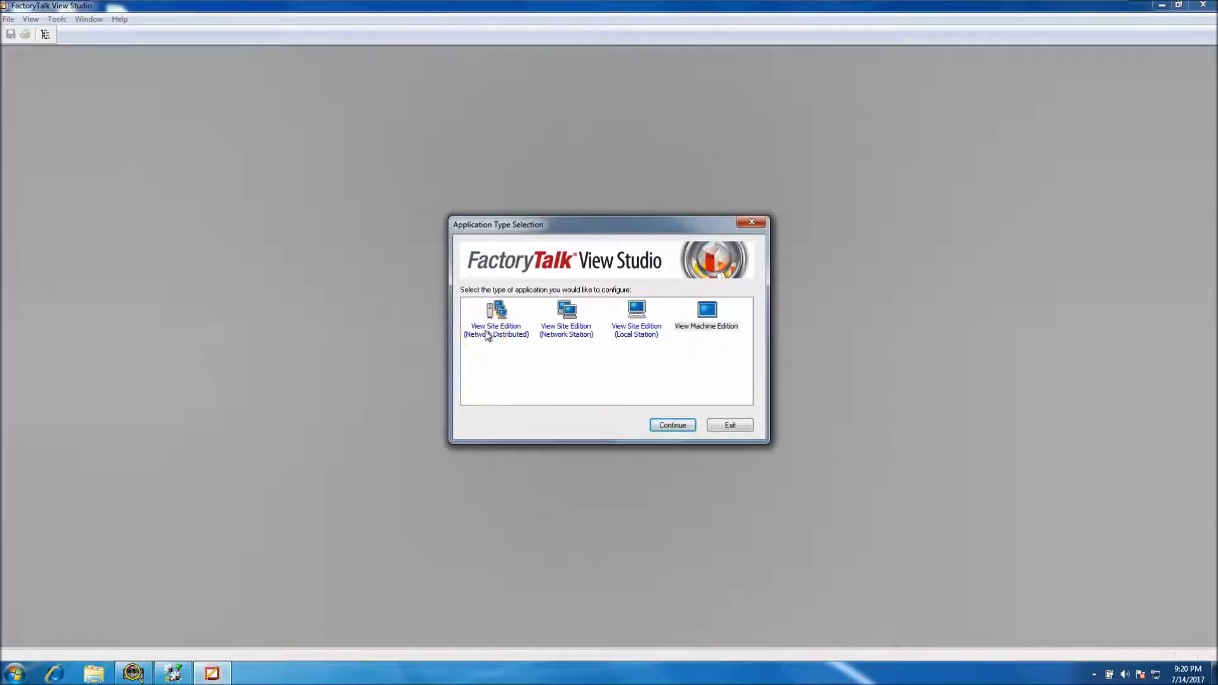
click(503, 341)
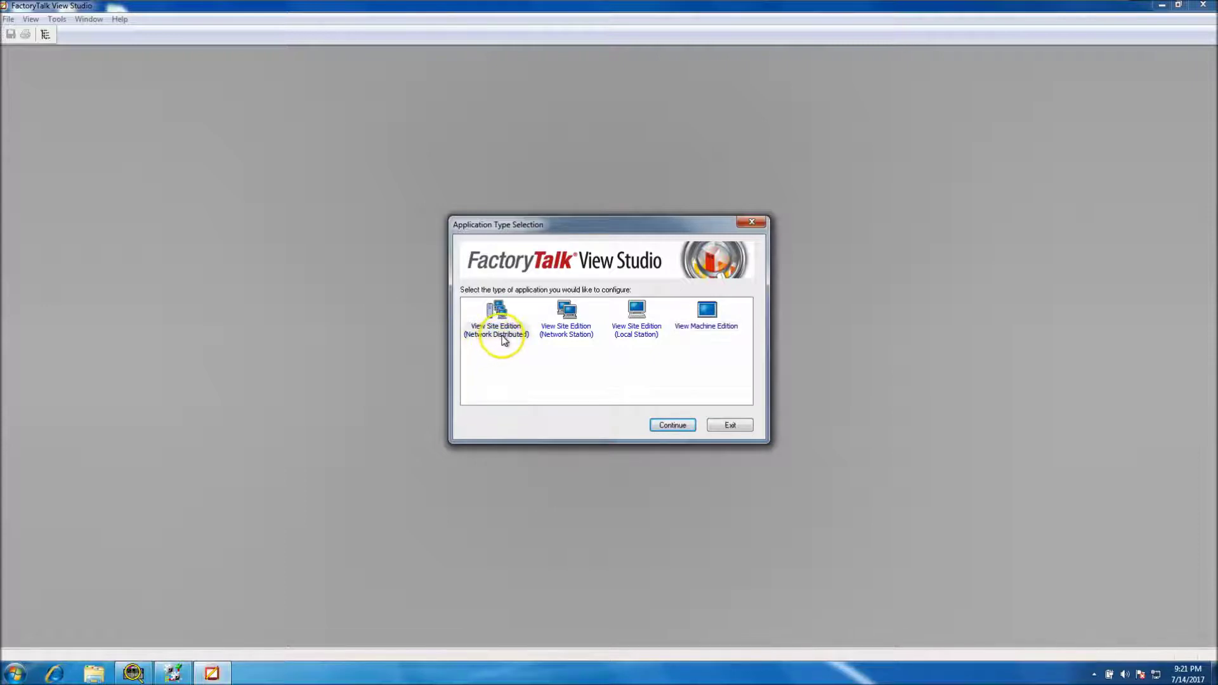
click(671, 424)
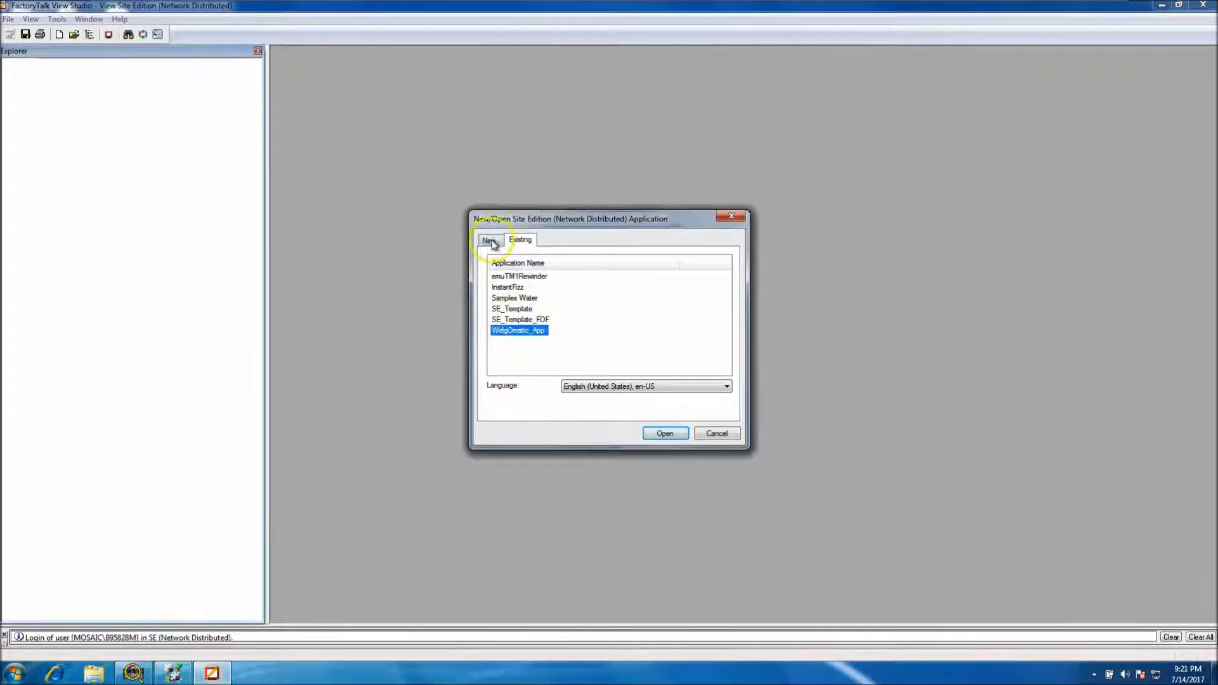
- Create a new network distributed application named StateControlled_MotionApp with English (United States) as its language
click(490, 242)
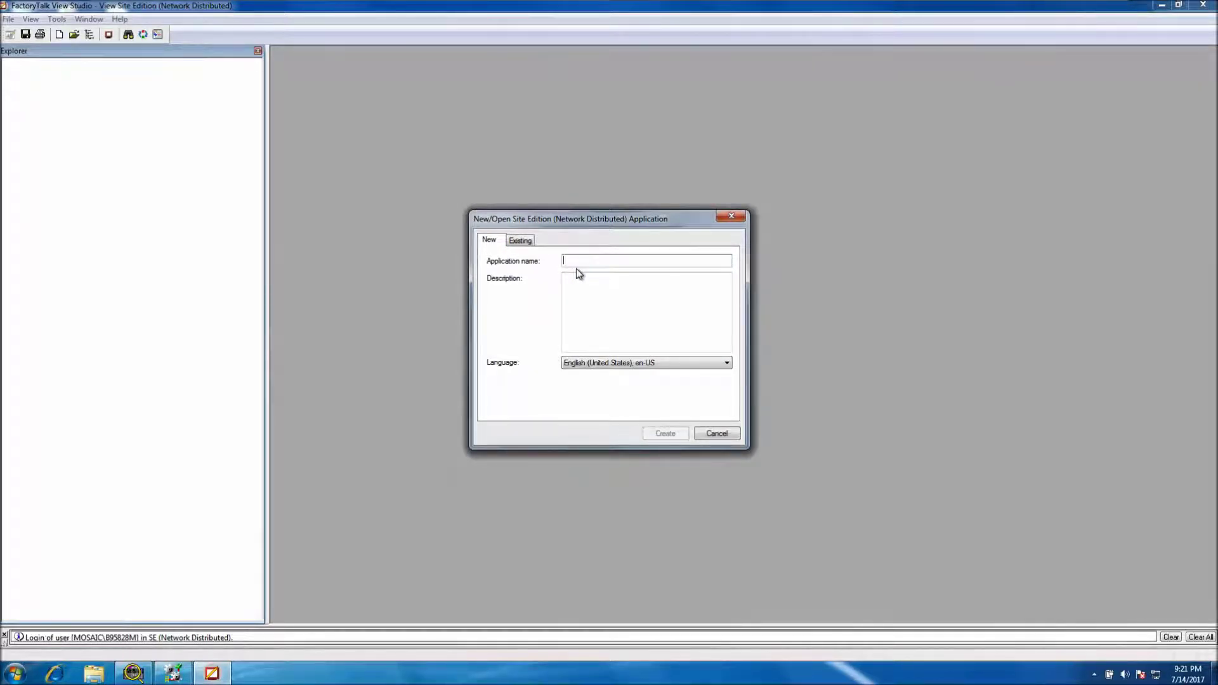
text(Moton)
key(BackSpace)
key(BackSpace)
key(BackSpace)
text(Staet)
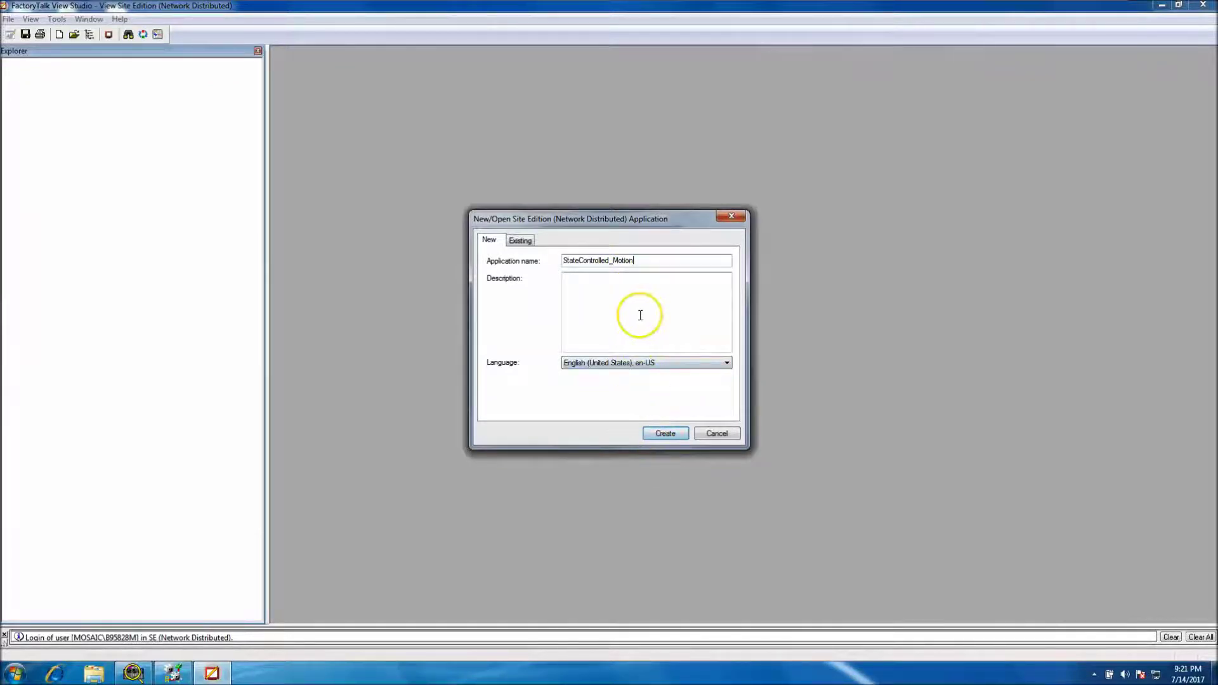
text(App)
click(664, 435)
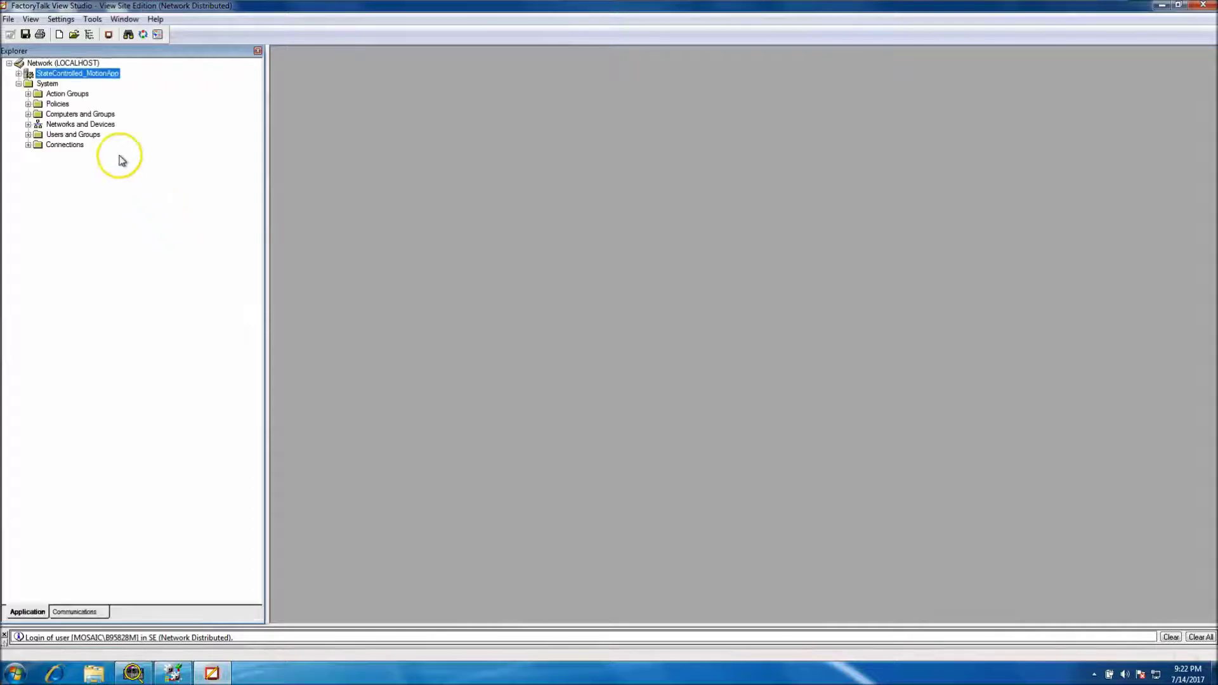
- Examine the new application's runtime security entry and the system's user groups and users
click(19, 73)
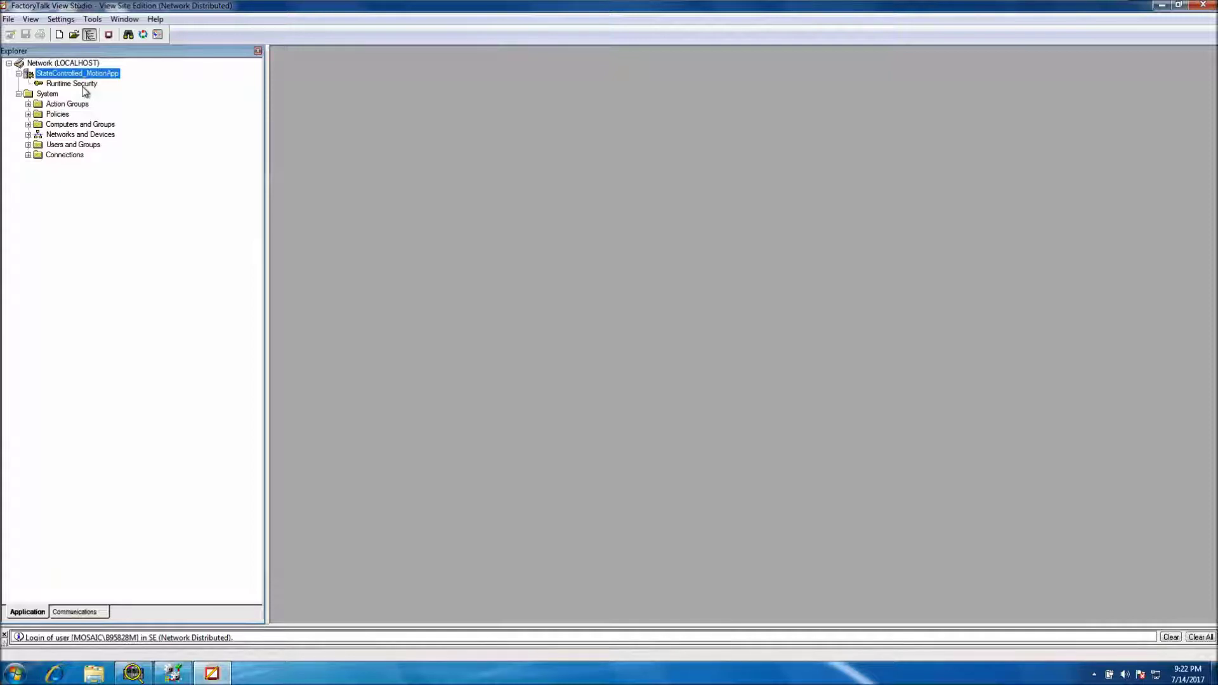
click(27, 145)
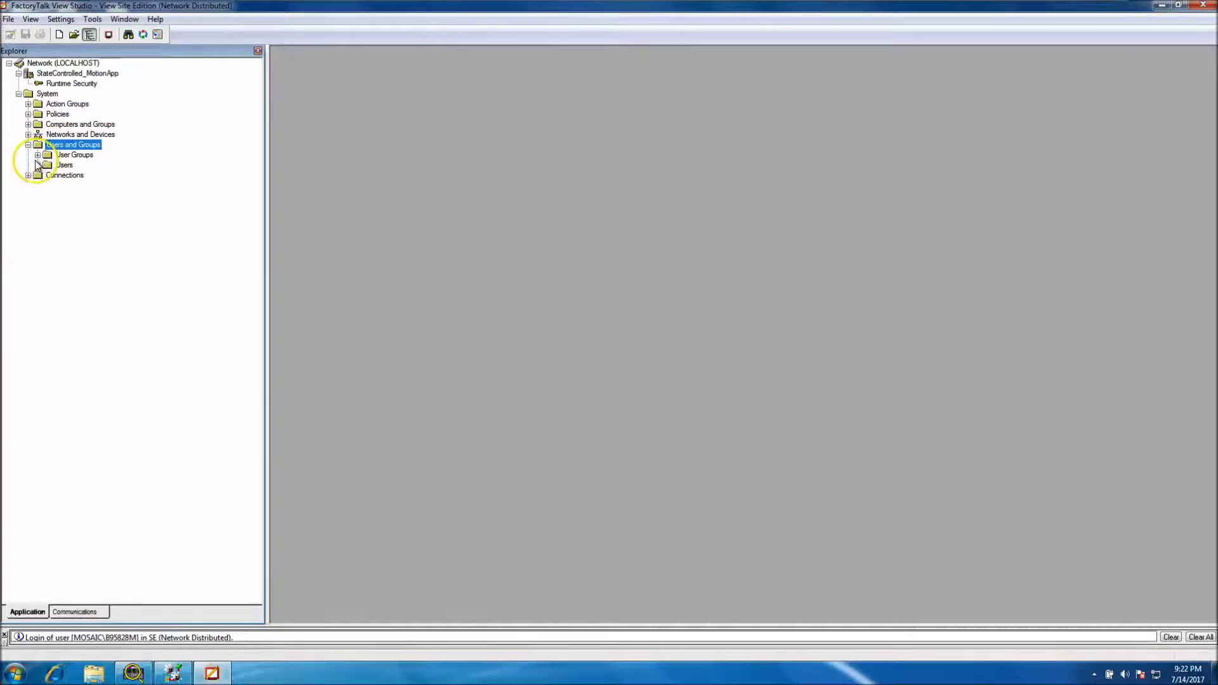
click(38, 155)
click(38, 155)
click(38, 165)
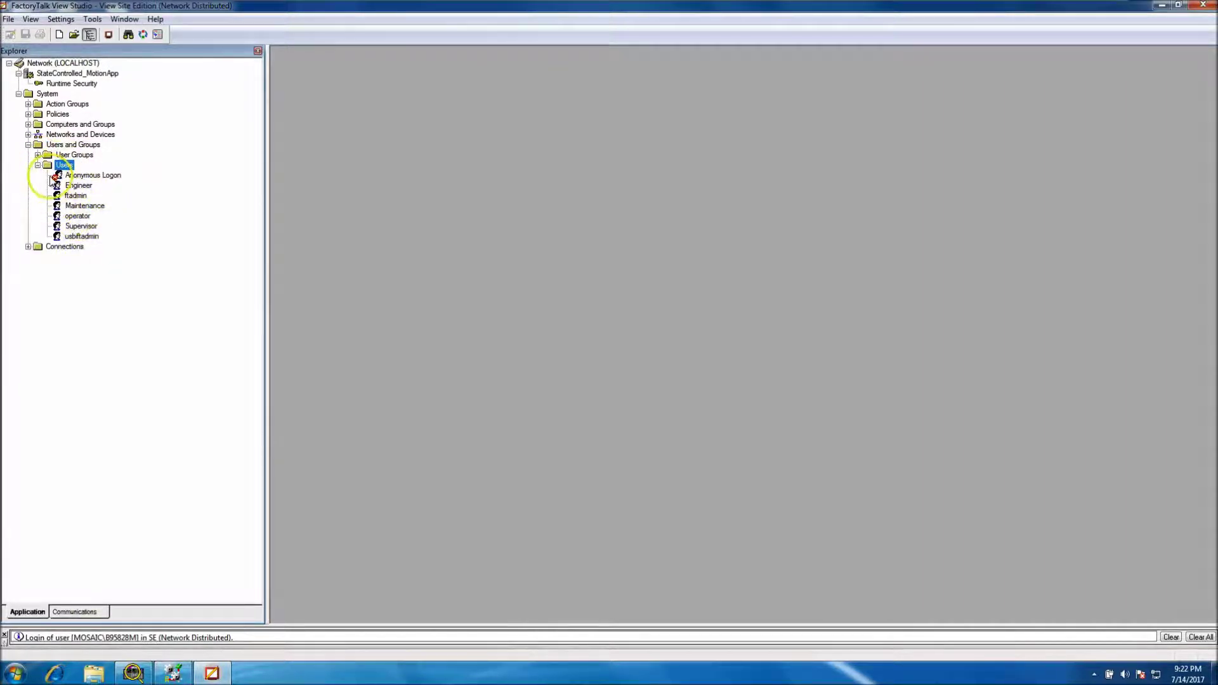
click(73, 83)
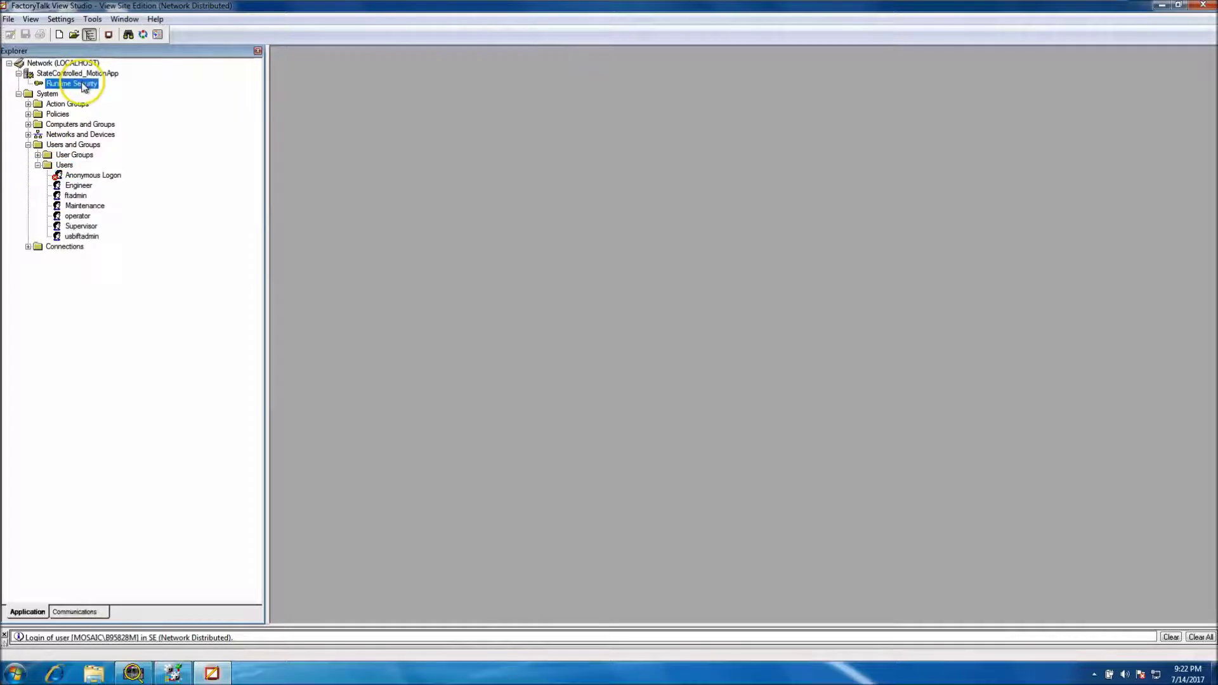
click(38, 166)
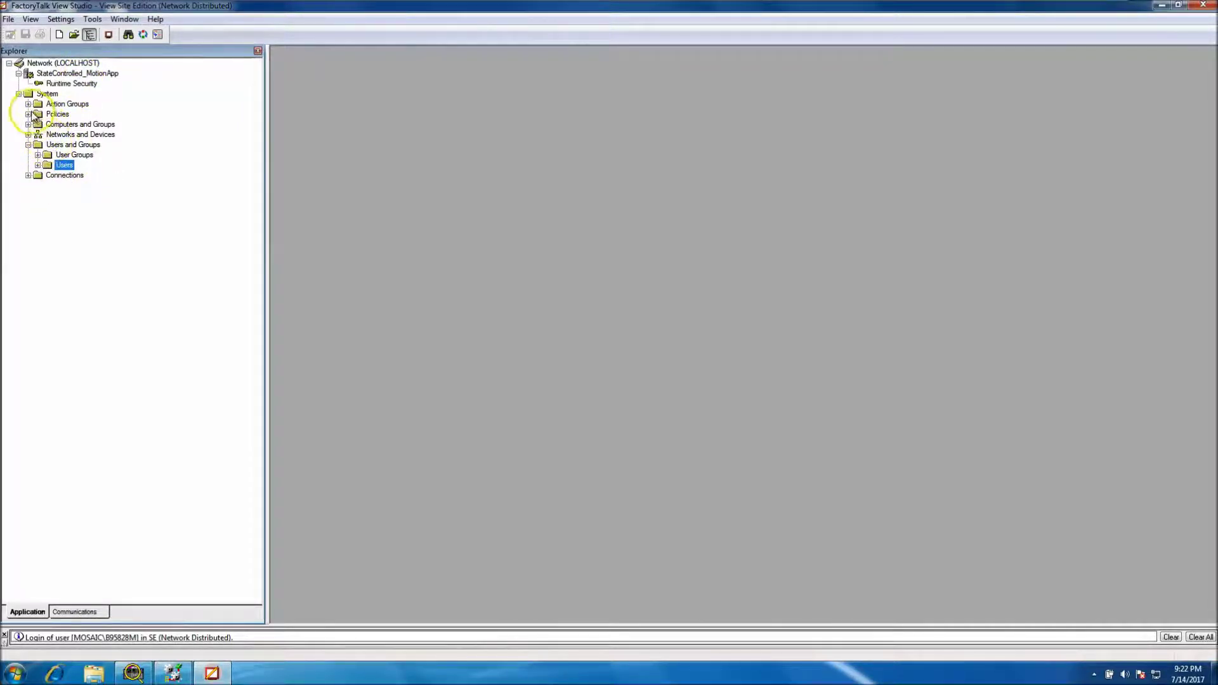
- Add a new HMI server named MotionAppServer to the StateControlled_MotionApp application and include all the process faceplates
click(54, 74)
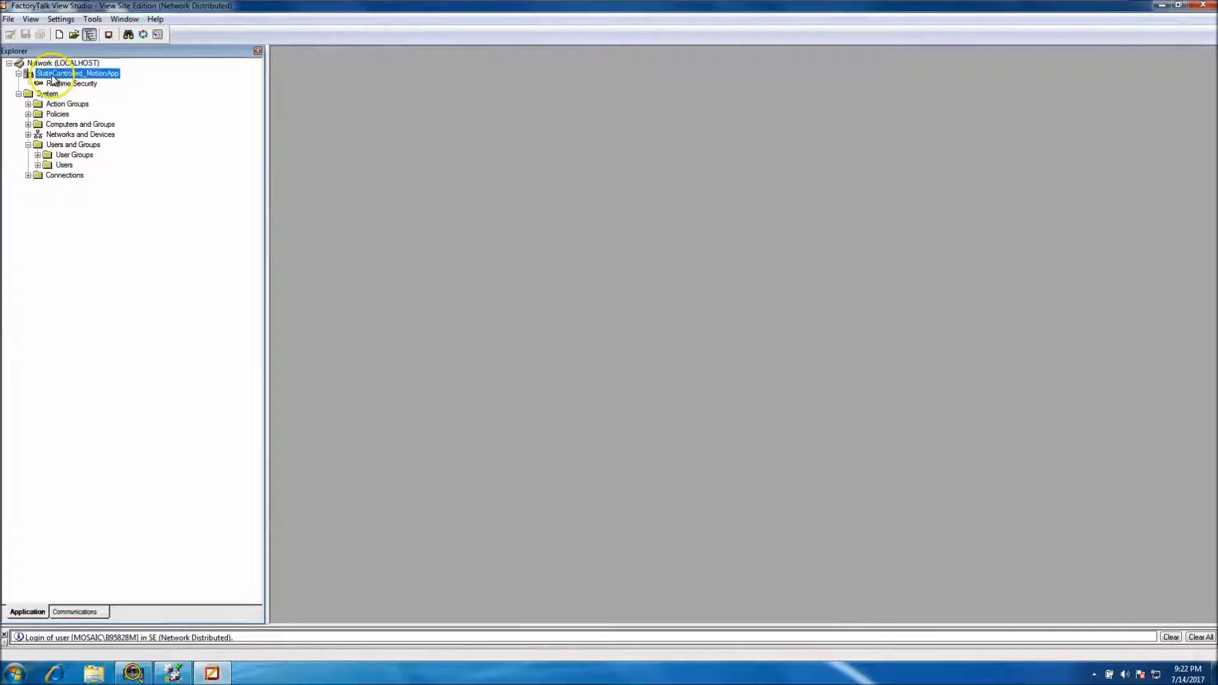
right_click(54, 76)
mouse_move(118, 125)
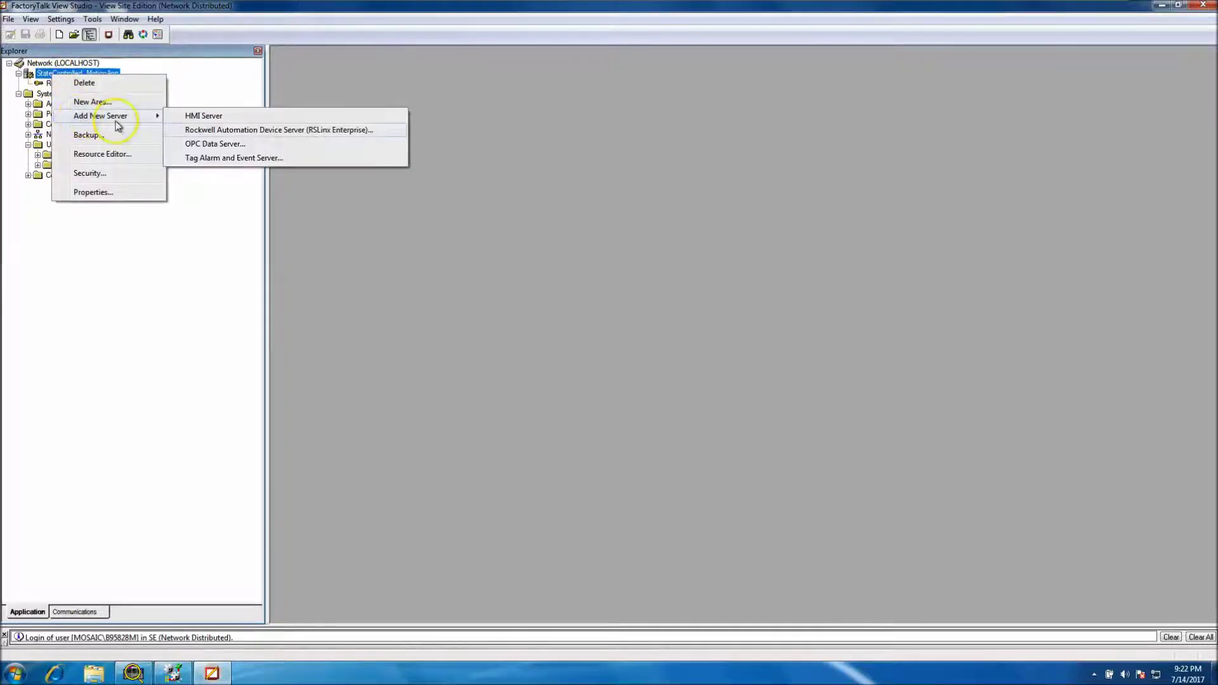
click(223, 117)
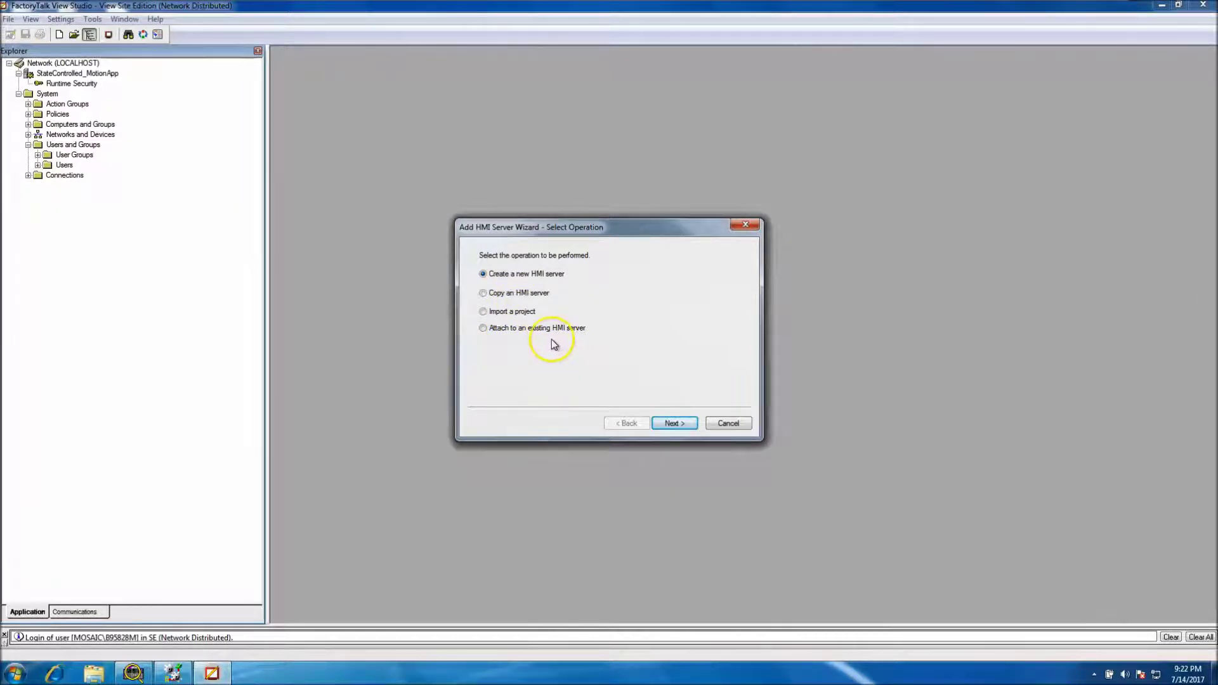
click(672, 424)
click(588, 283)
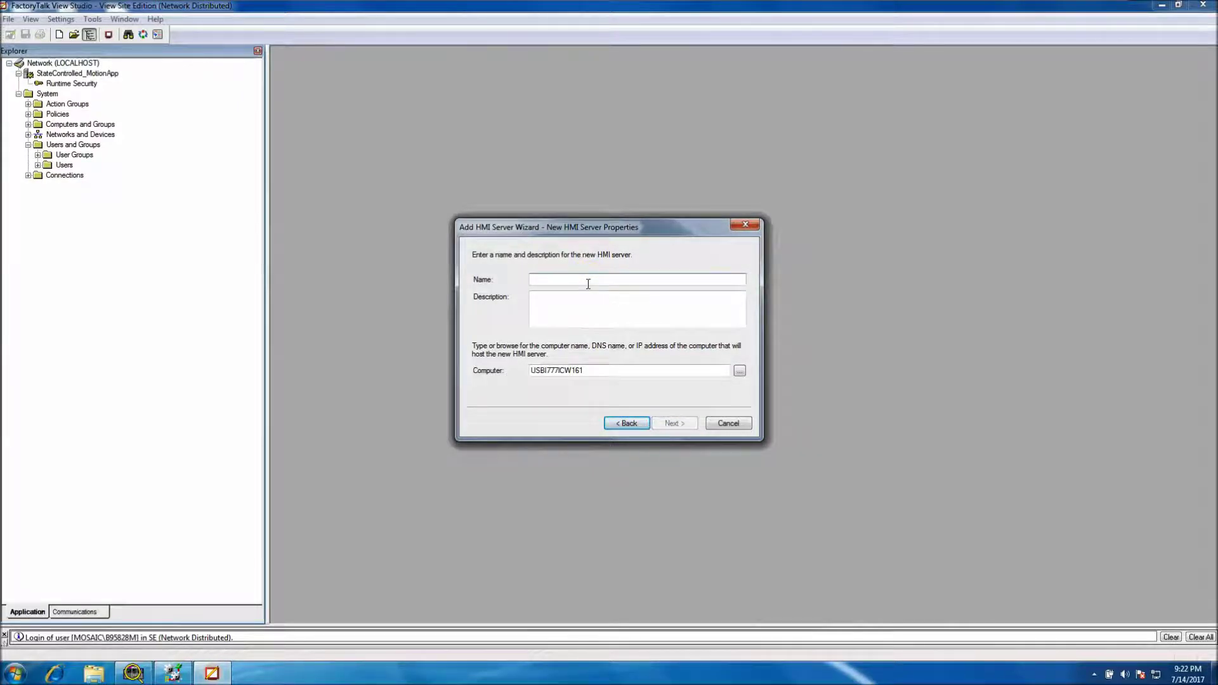
text(MotionApp)
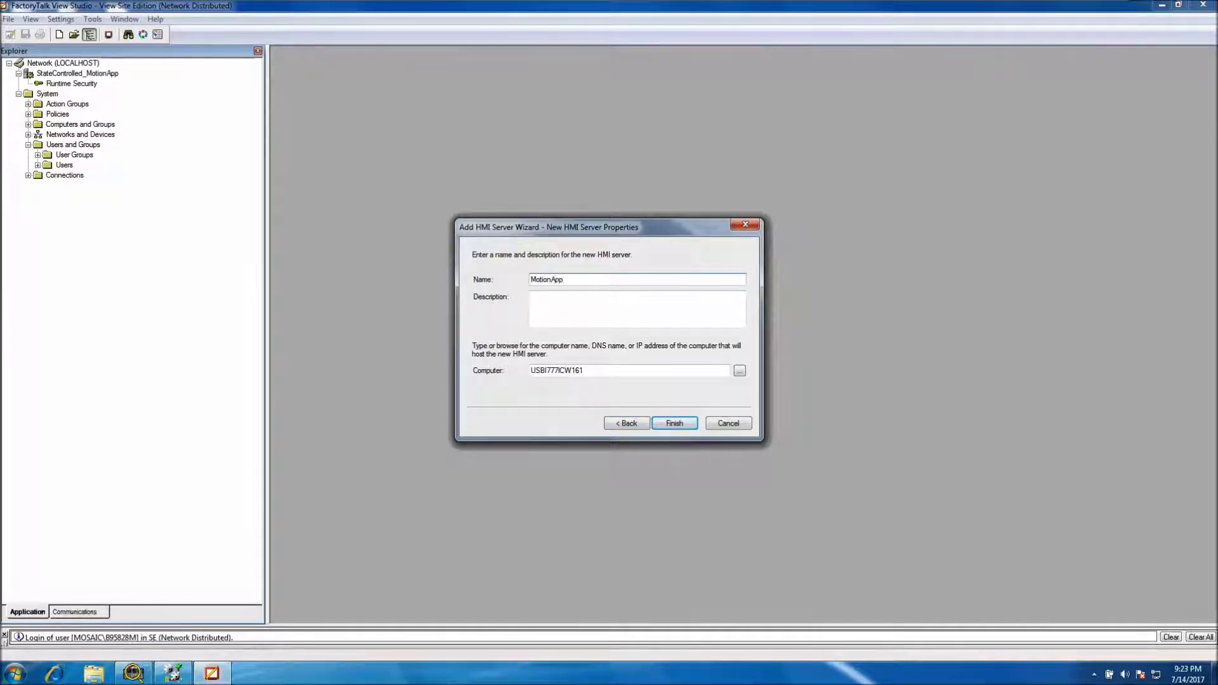
text(Server)
click(674, 424)
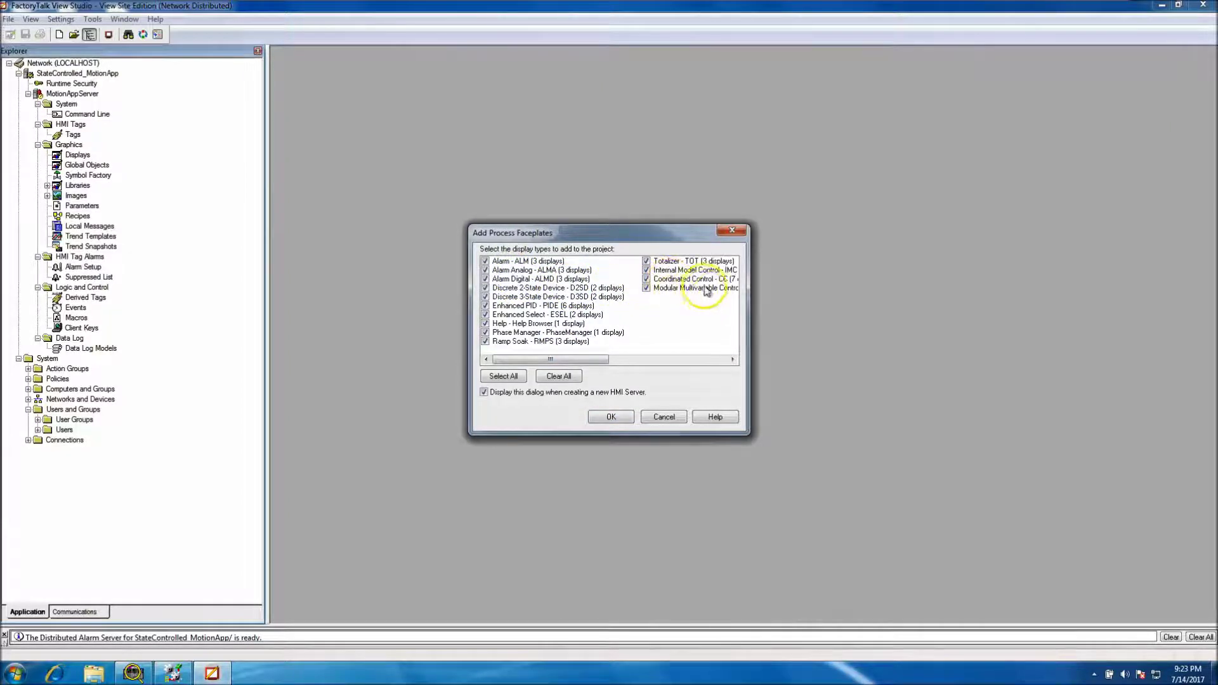
click(608, 419)
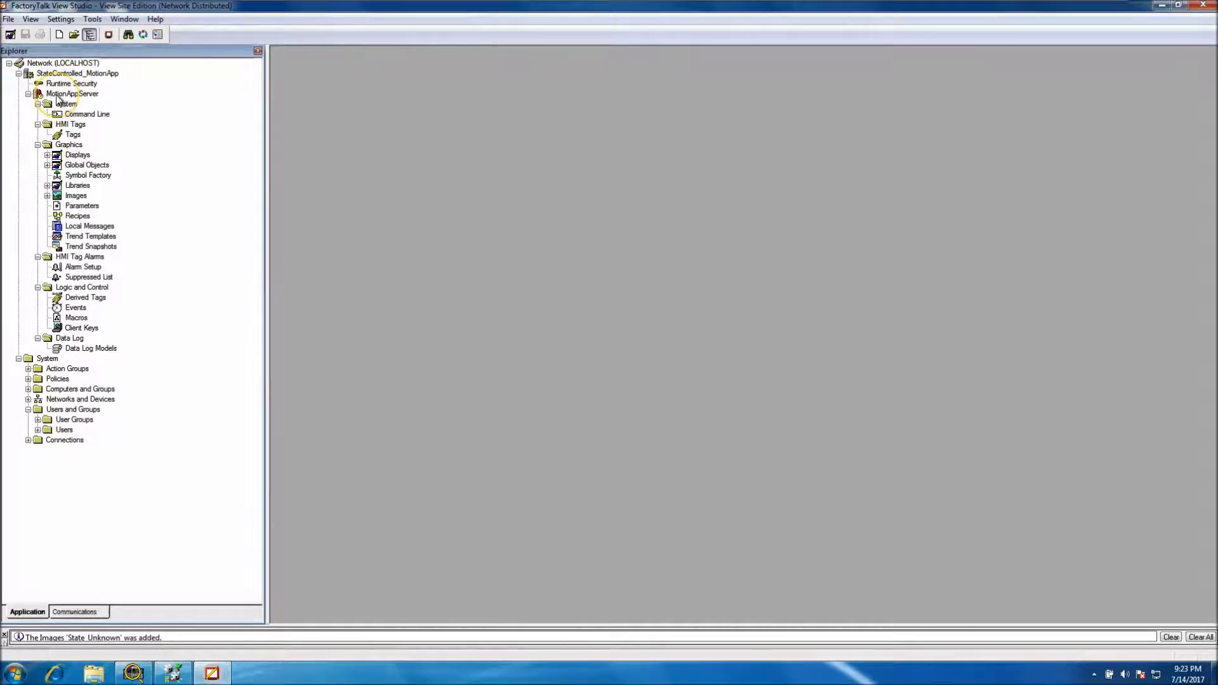
- Create a new area named DataServer under the StateControlled_MotionApp application
click(72, 73)
right_click(72, 74)
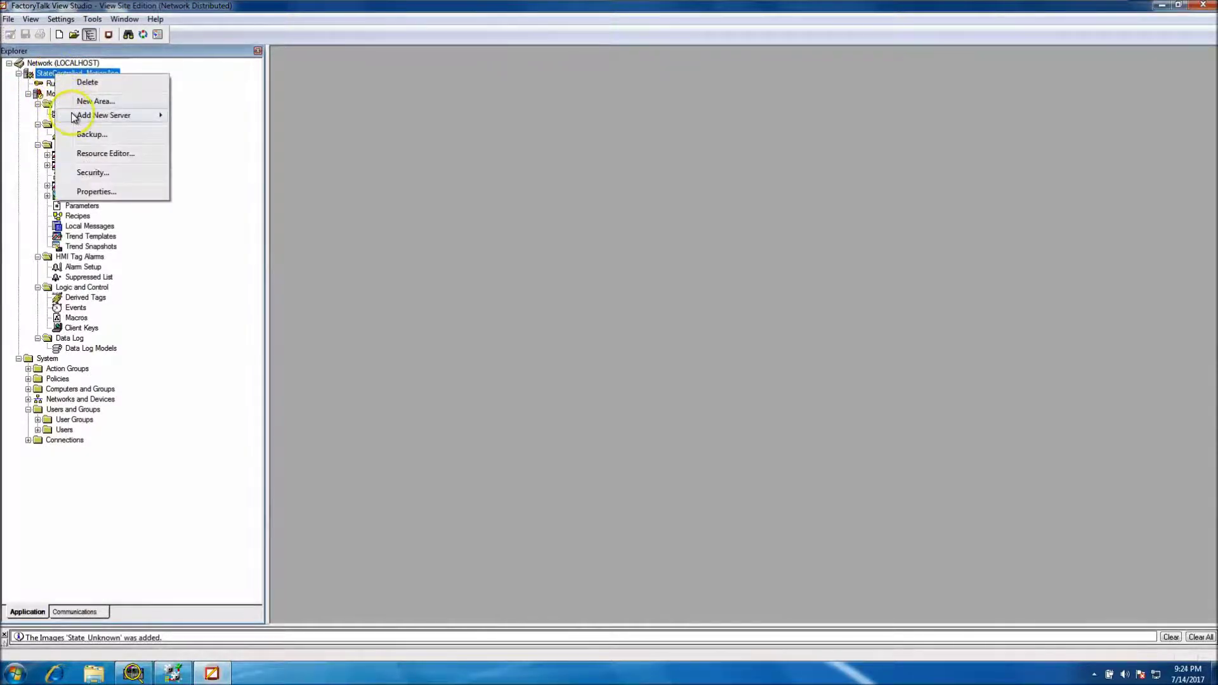
mouse_move(74, 117)
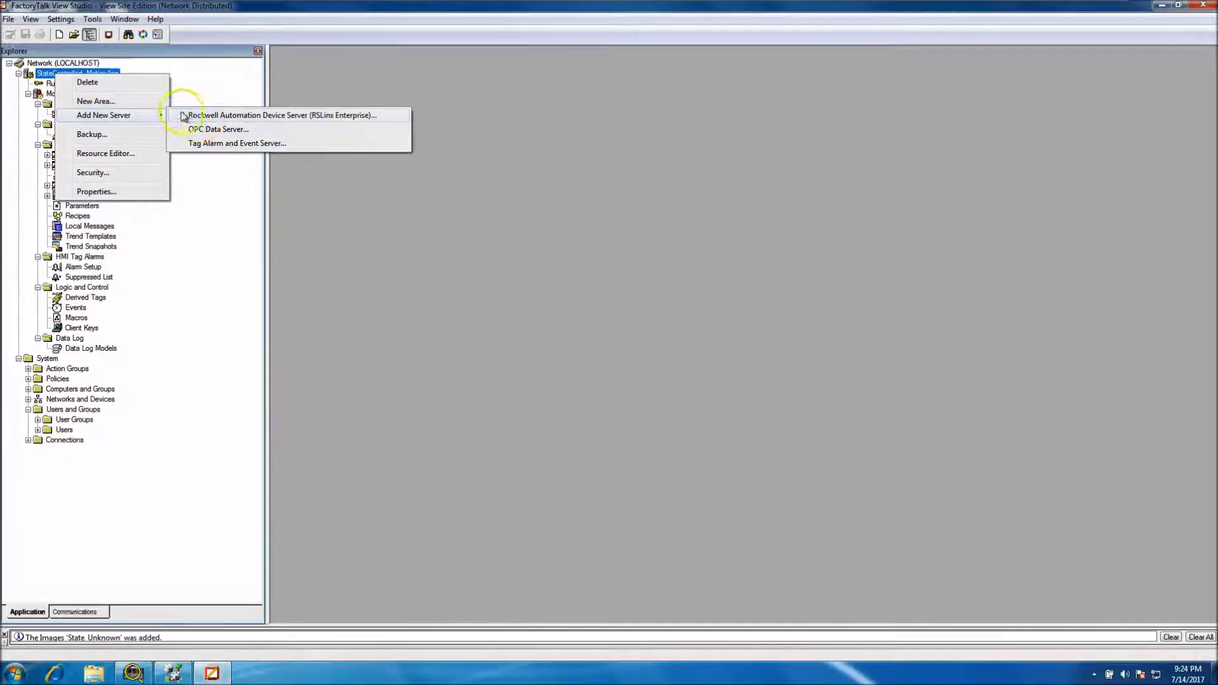
click(141, 102)
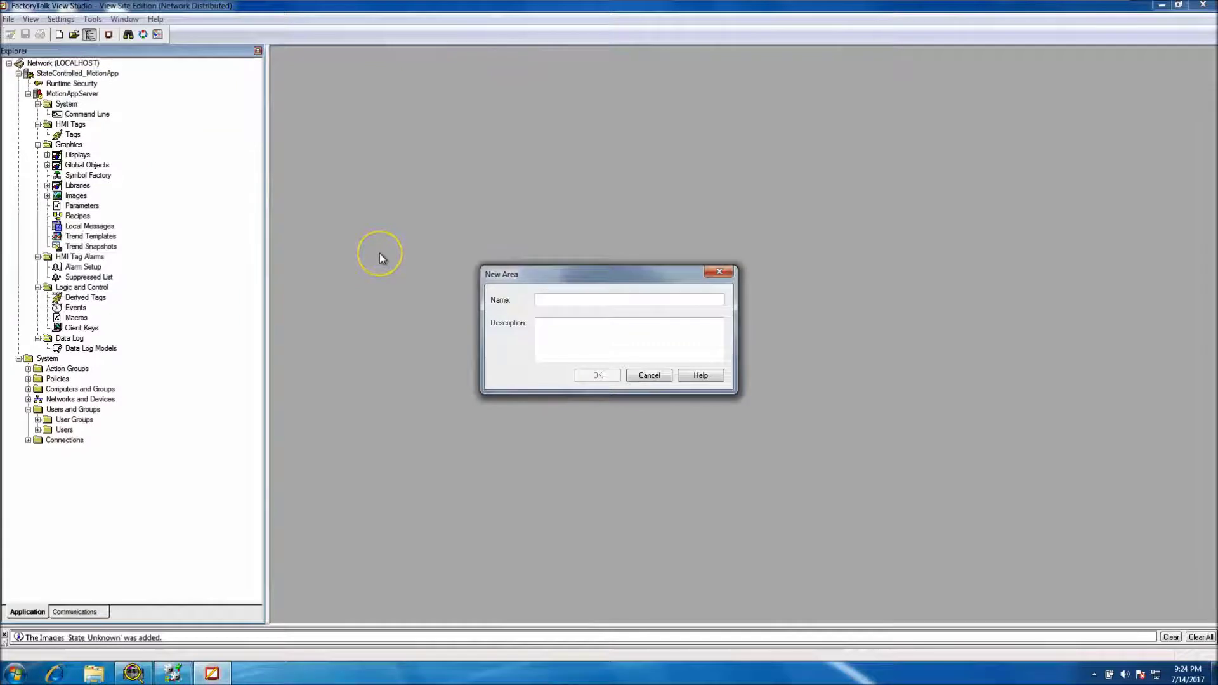
text(DataServer)
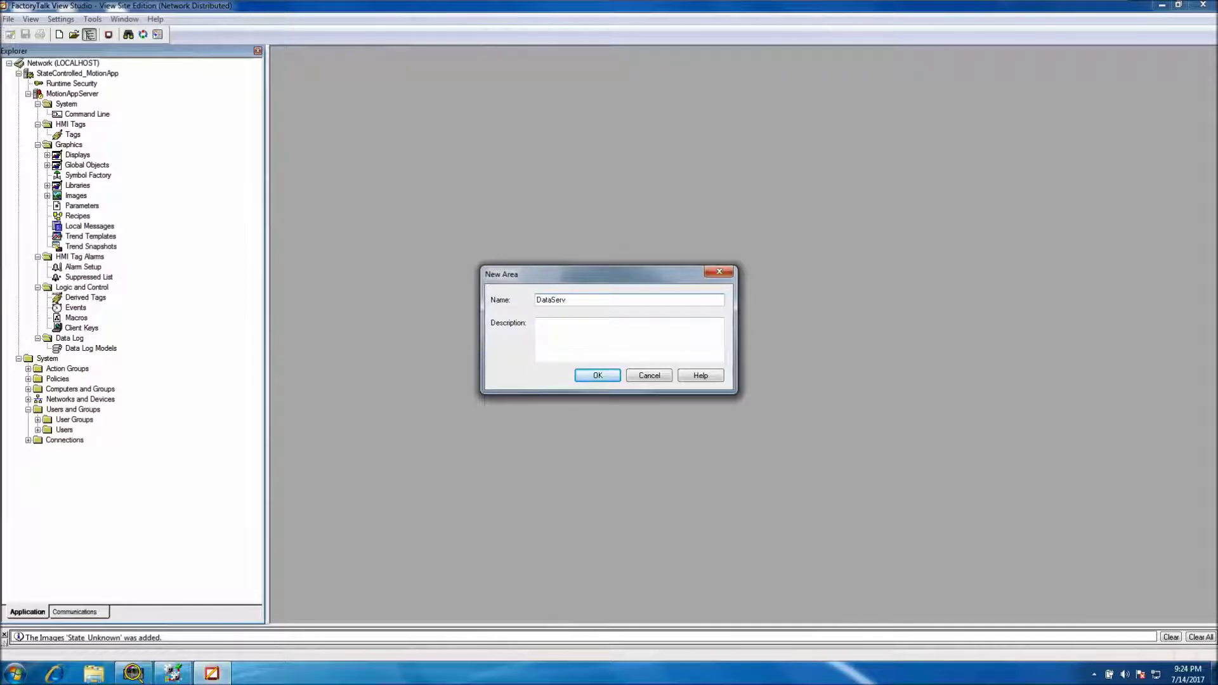
click(597, 375)
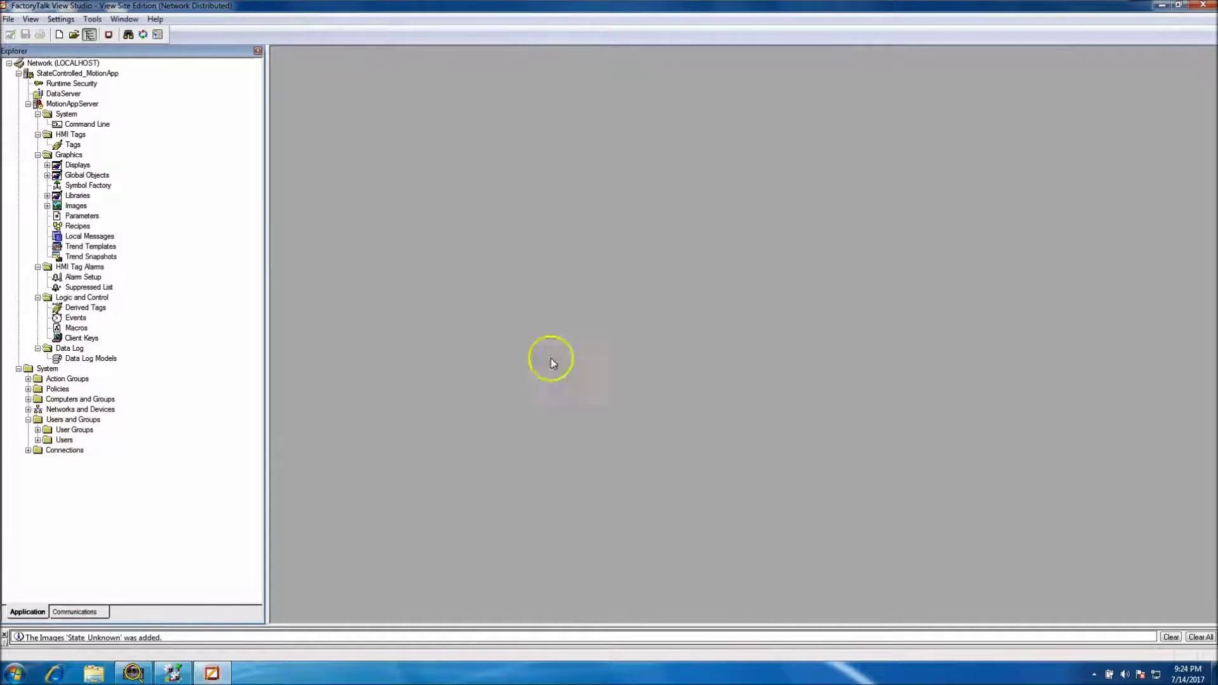
- Start adding a Rockwell Automation Device Server (RSLinx Enterprise) to the DataServer area
right_click(54, 98)
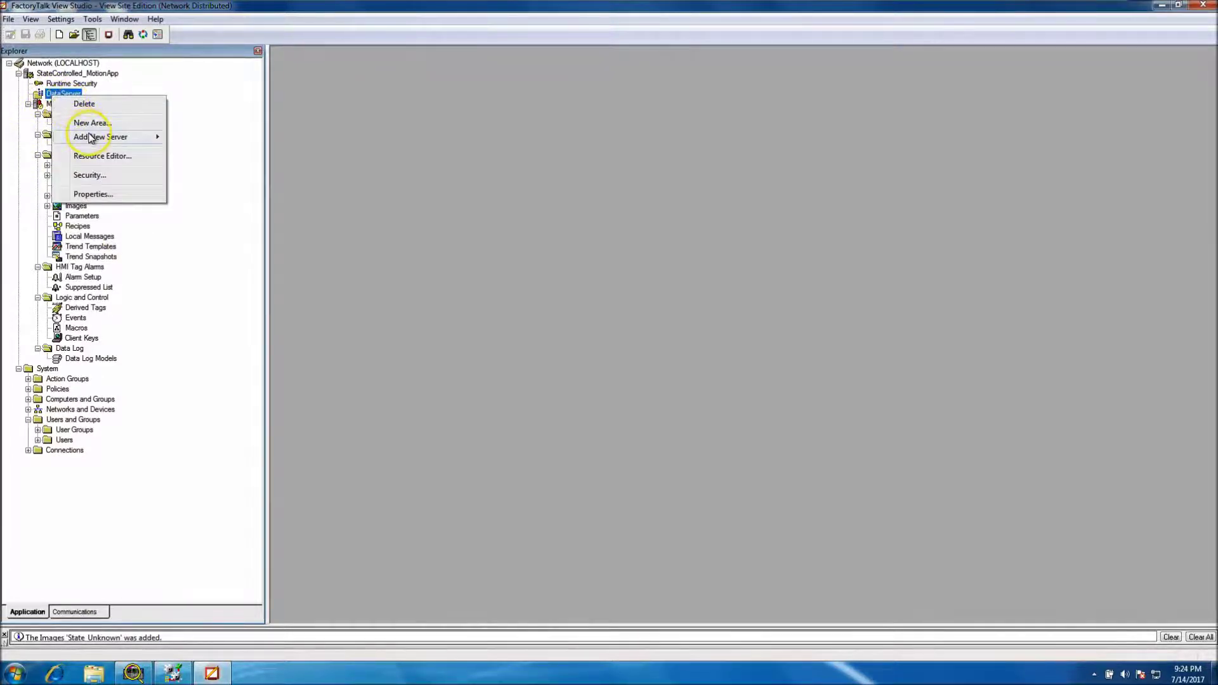
mouse_move(158, 137)
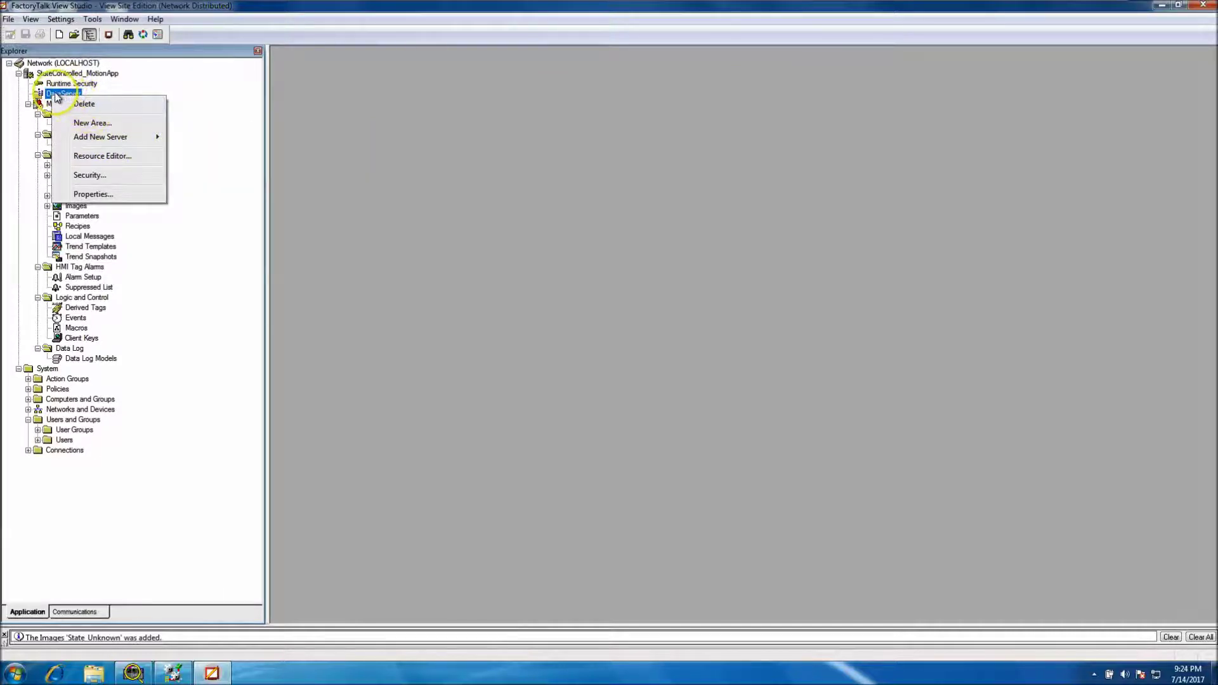
mouse_move(89, 141)
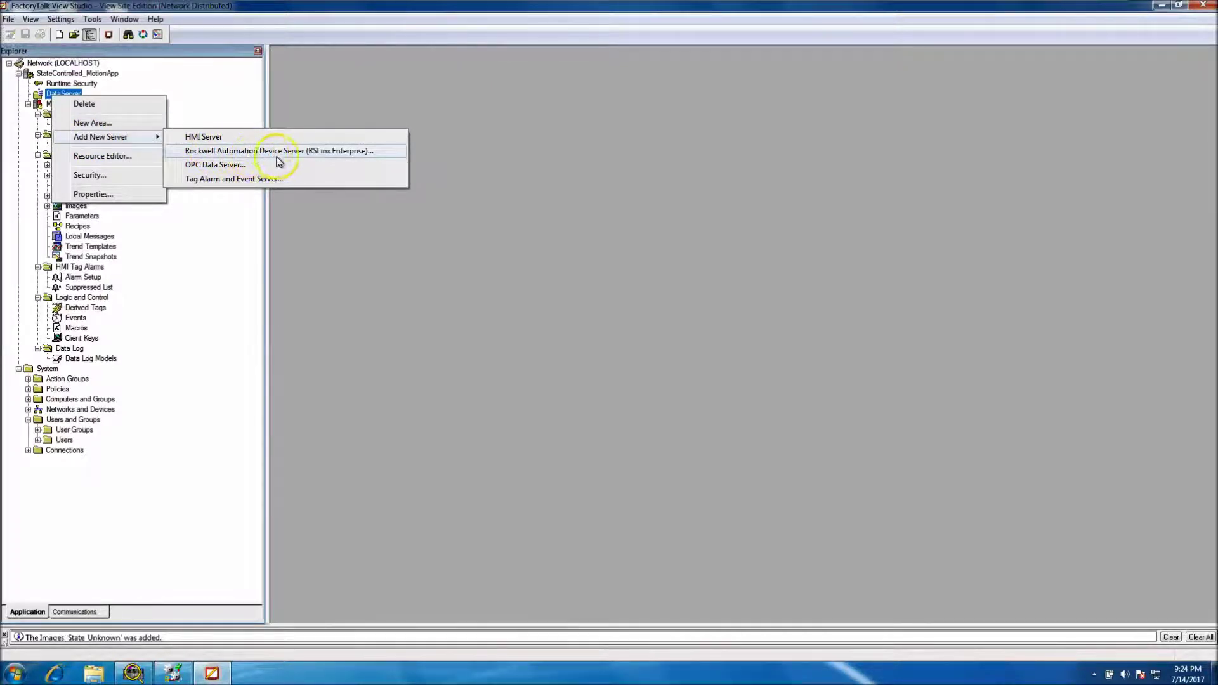
click(337, 152)
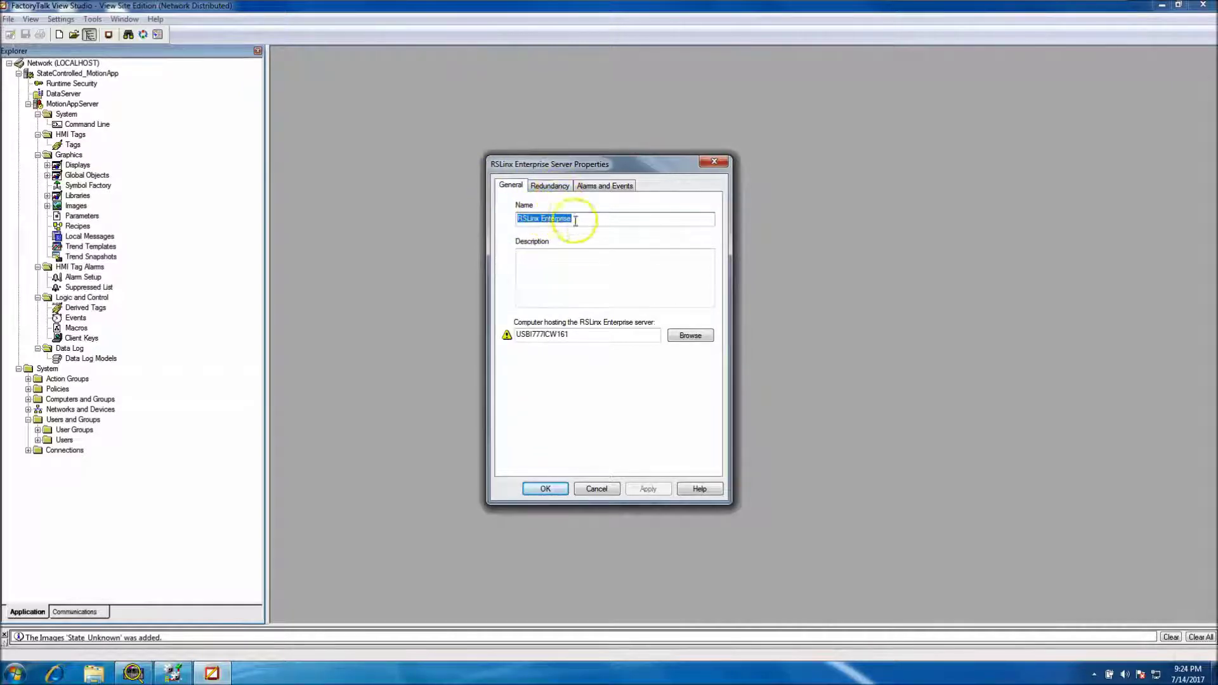
- Check the redundancy options and enable server-assigned priorities in the RSLinx Enterprise server's alarm and event settings
click(551, 185)
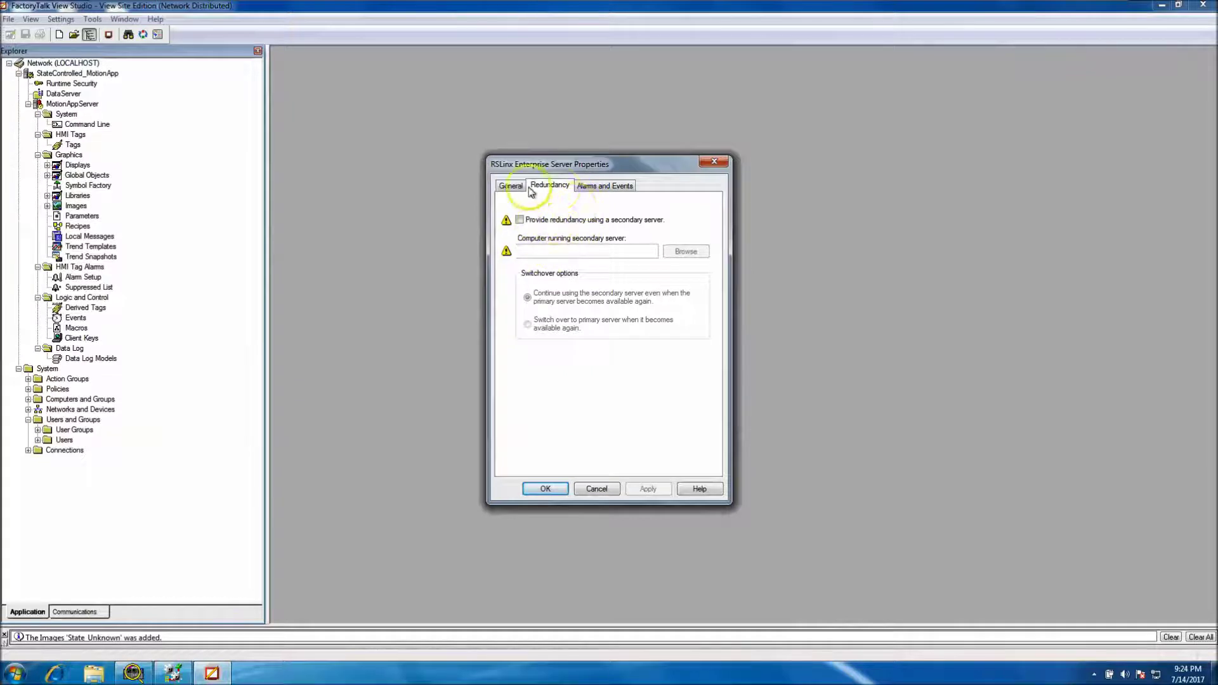
click(594, 185)
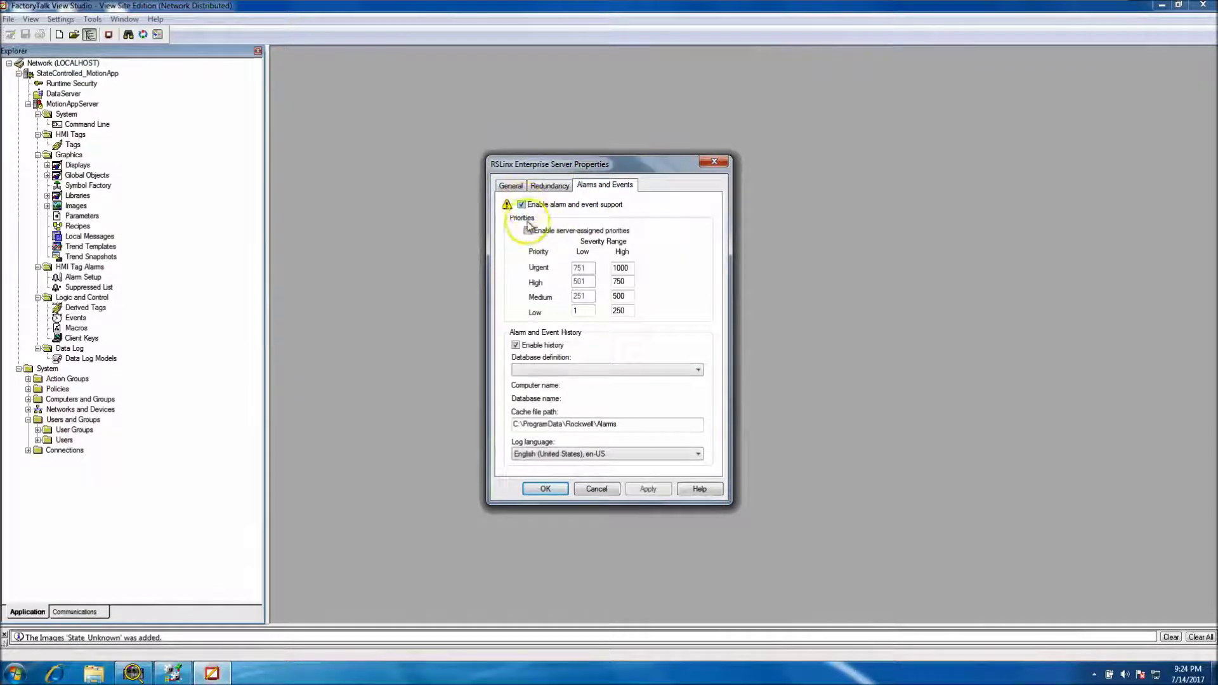
click(528, 231)
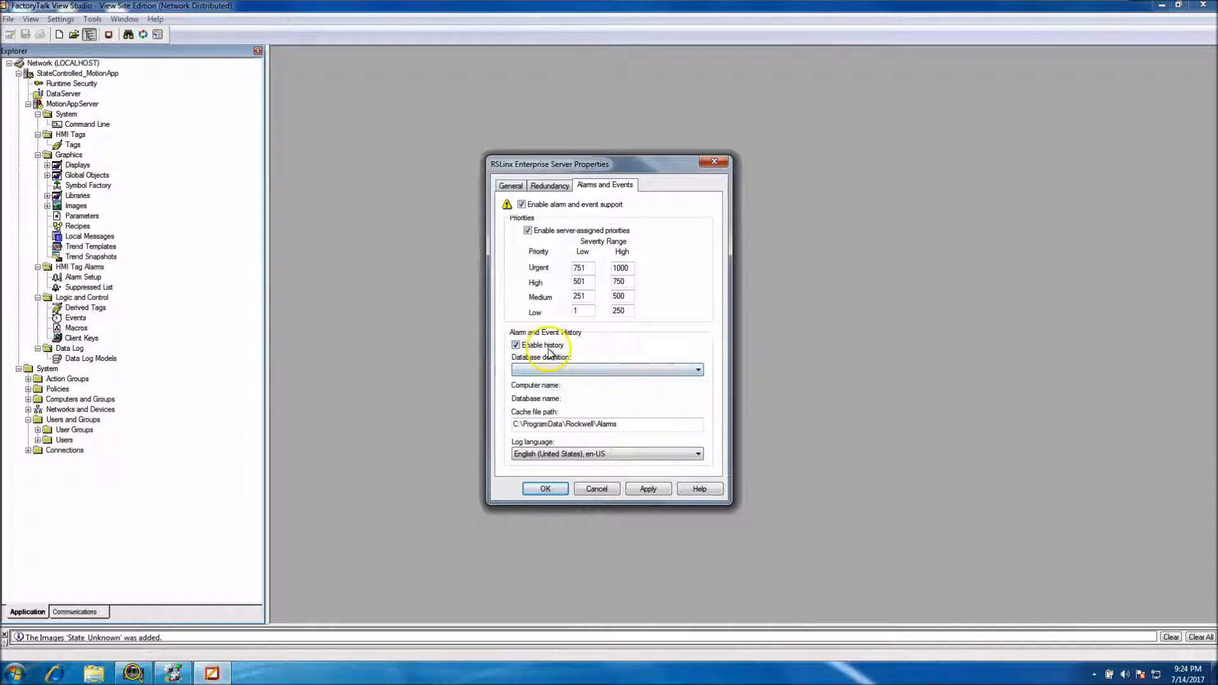
- Turn off alarm and event history for the RSLinx Enterprise server and return to its redundancy options
click(515, 345)
click(515, 346)
click(679, 371)
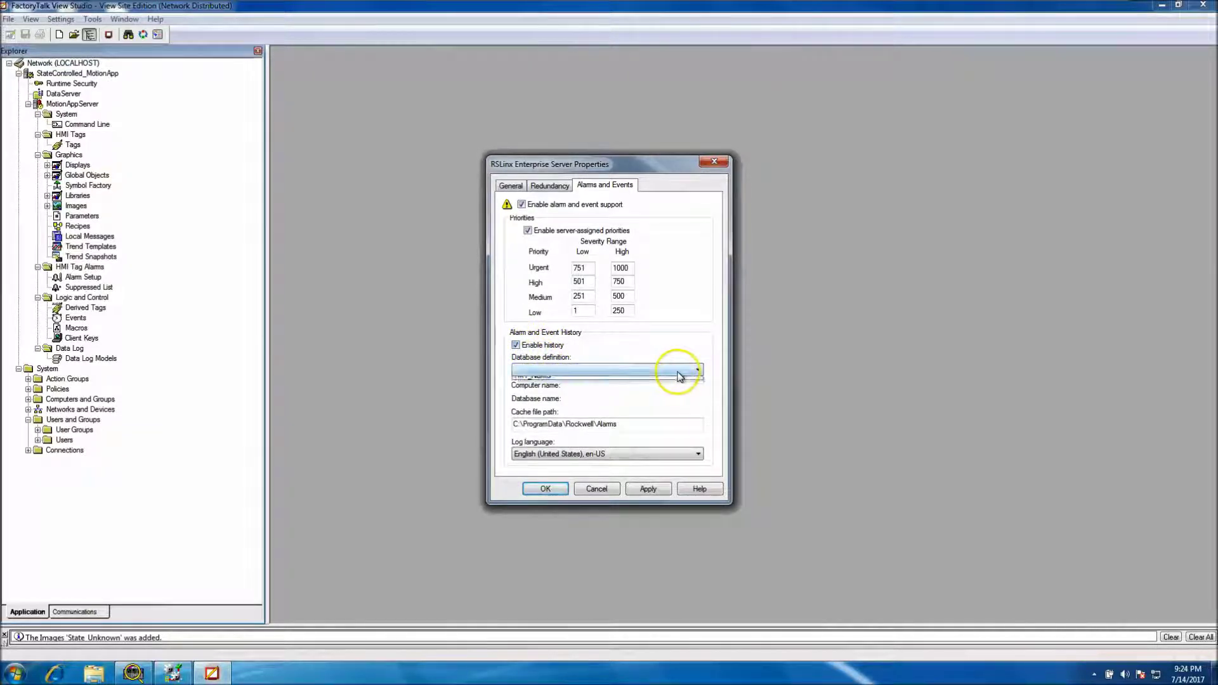
click(677, 372)
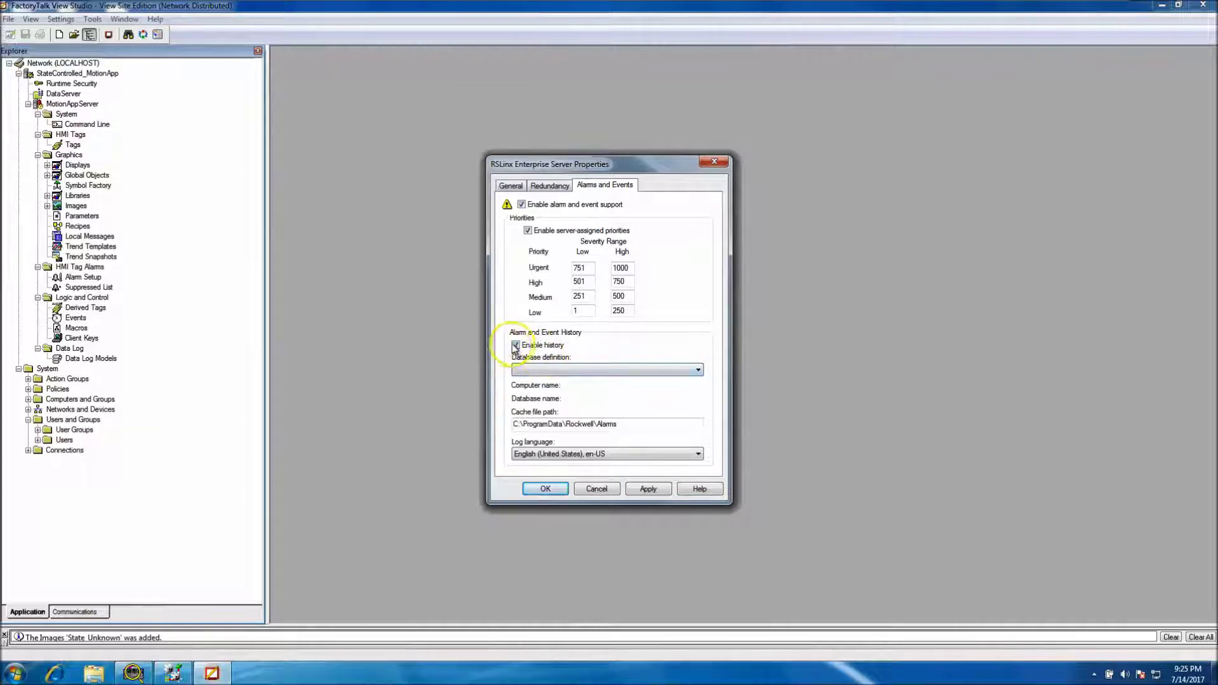
click(516, 346)
click(515, 346)
click(515, 346)
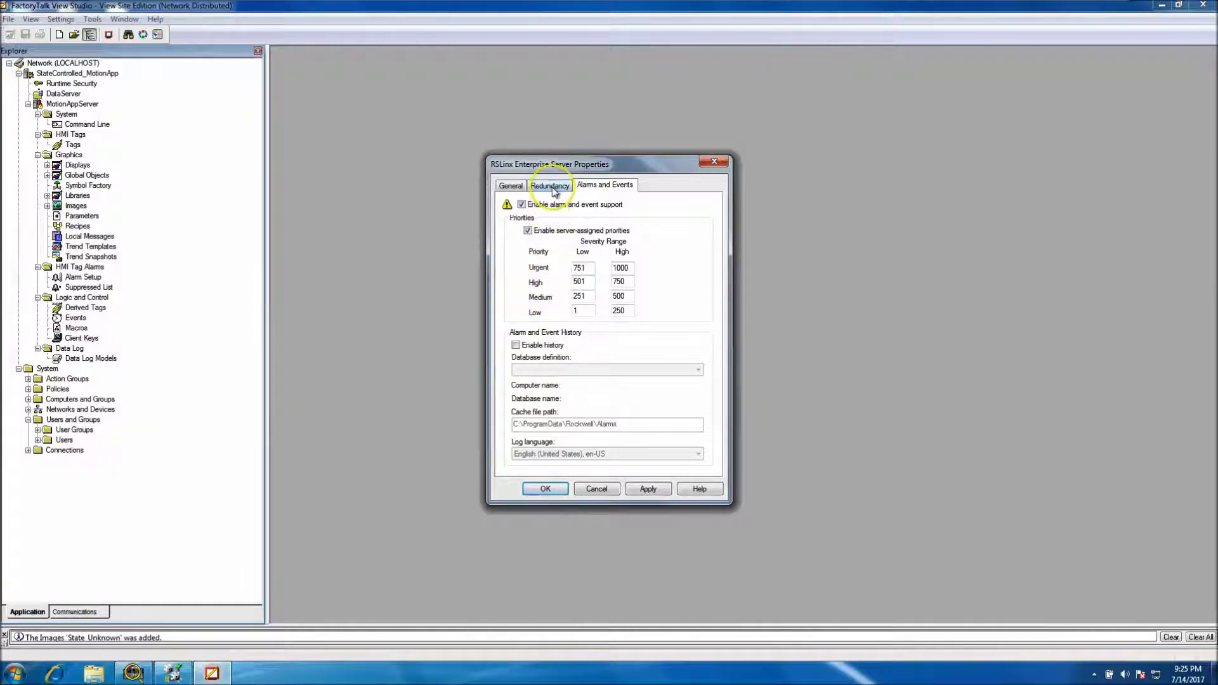
click(520, 206)
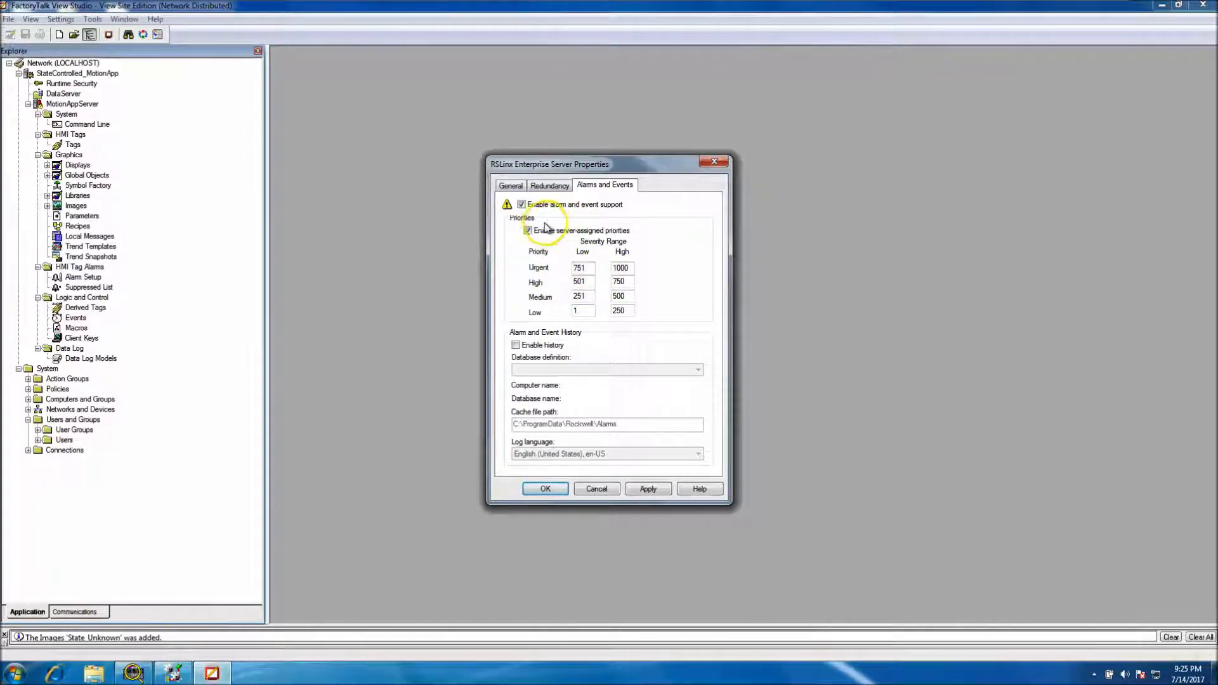
click(544, 186)
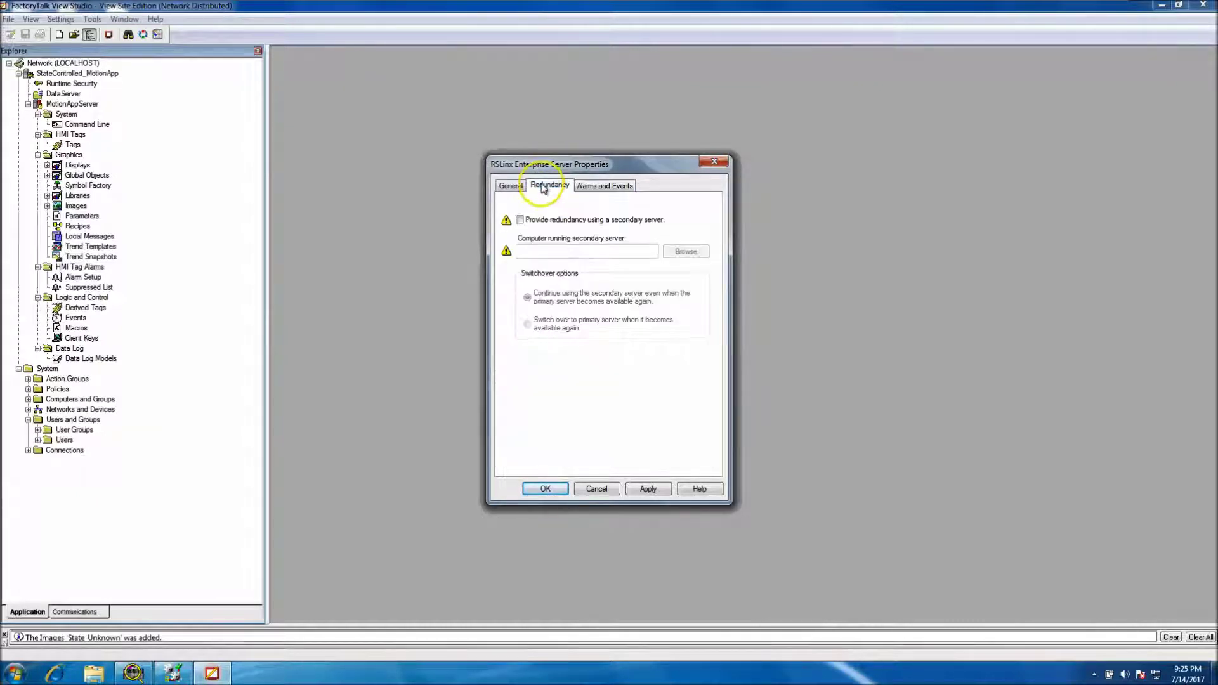
- Return to the RSLinx Enterprise server's general settings and apply them to finish adding the server to the DataServer area
click(511, 189)
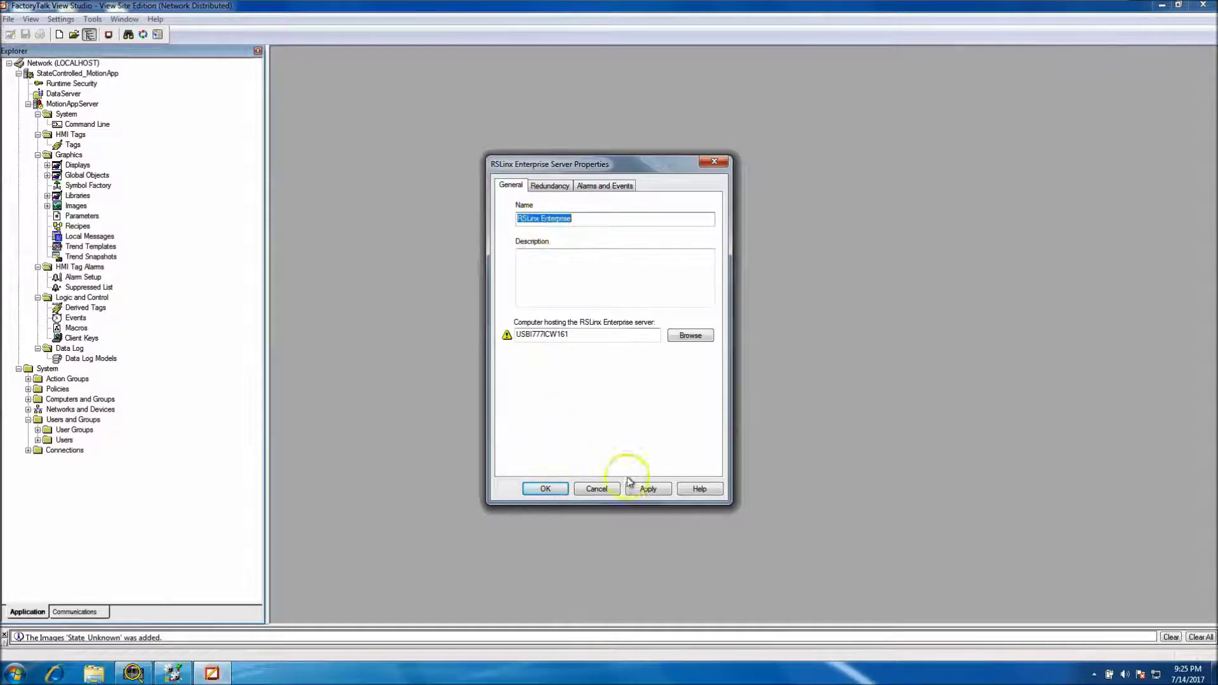
click(647, 490)
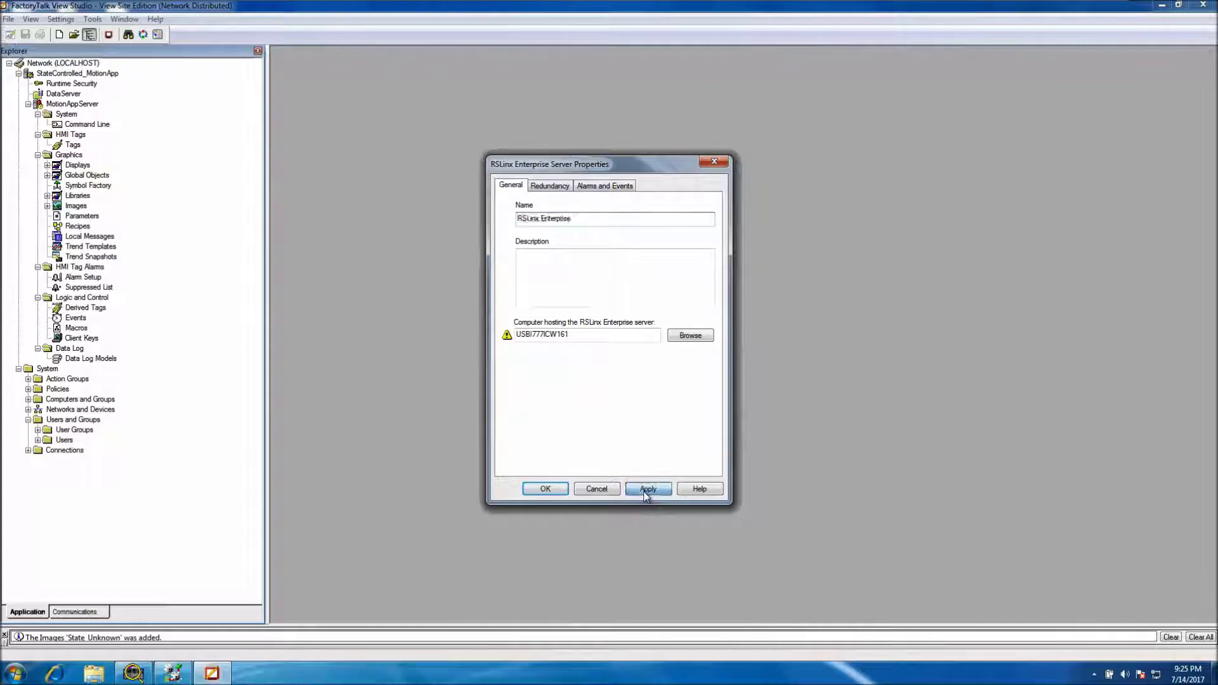
click(546, 490)
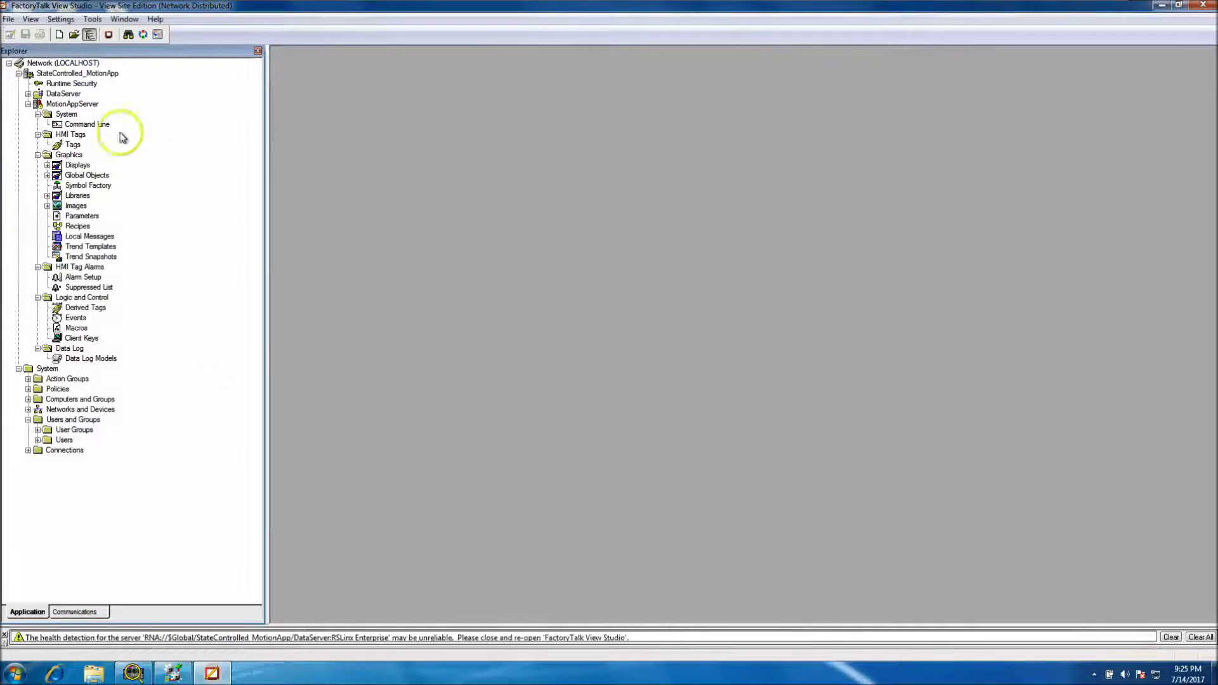
- Open the Communication Setup of the RSLinx Enterprise server under the DataServer area
double_click(38, 94)
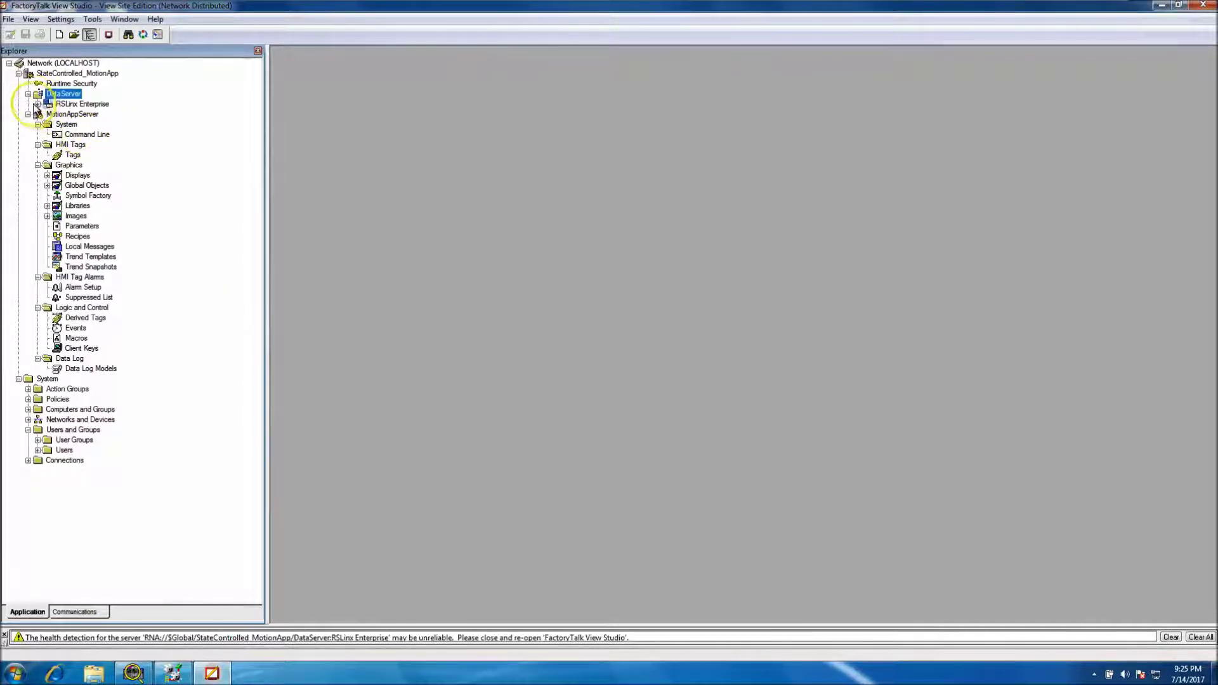
double_click(82, 104)
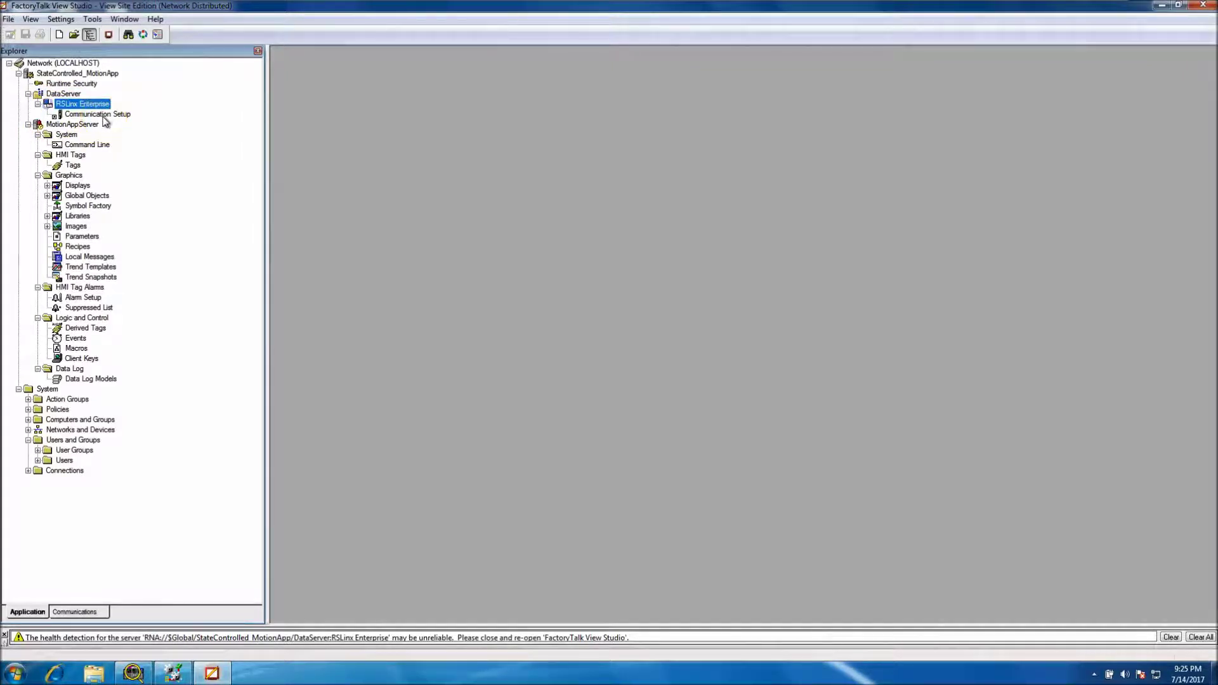
double_click(101, 115)
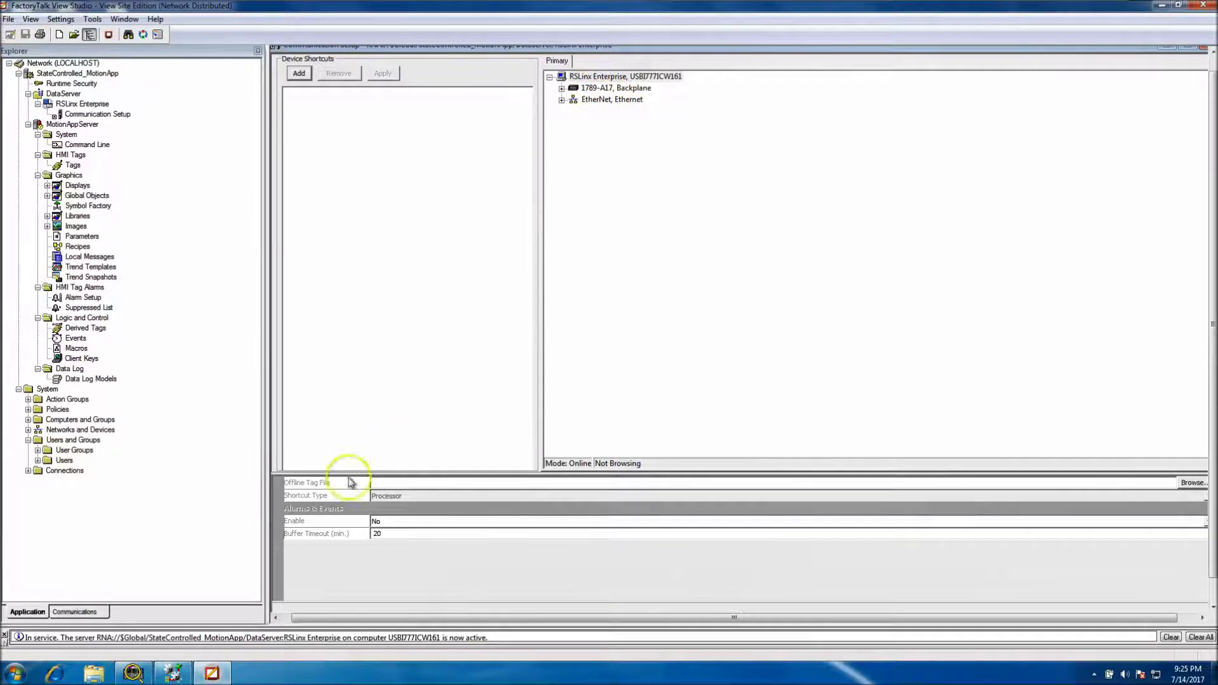
- Examine the emulated chassis slots in RSLogix Emulate 5000 Chassis Monitor and the devices on the 1789-A17 backplane in Communication Setup
click(133, 673)
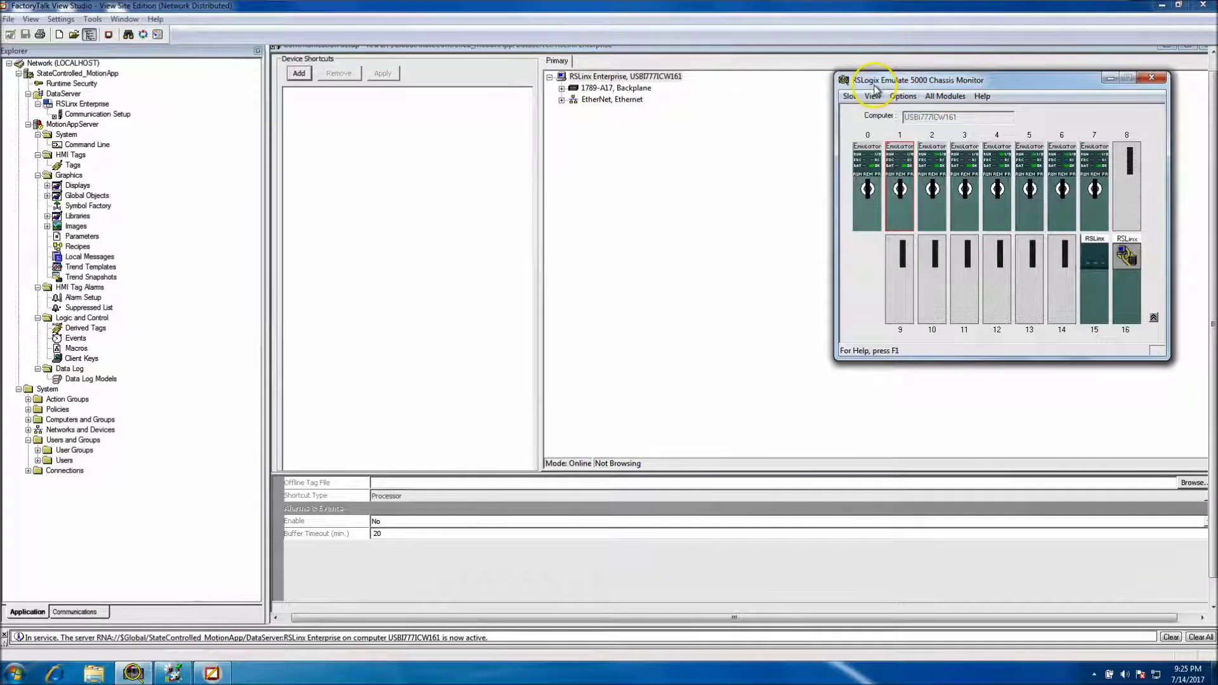
click(1108, 78)
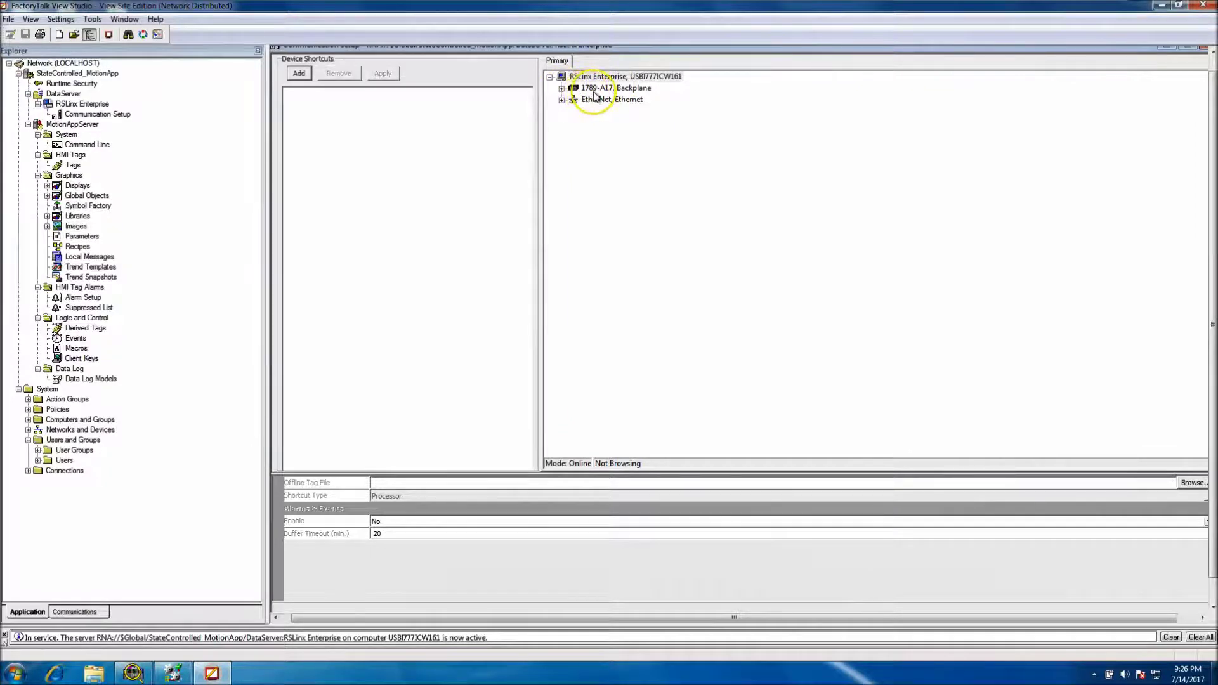
click(561, 90)
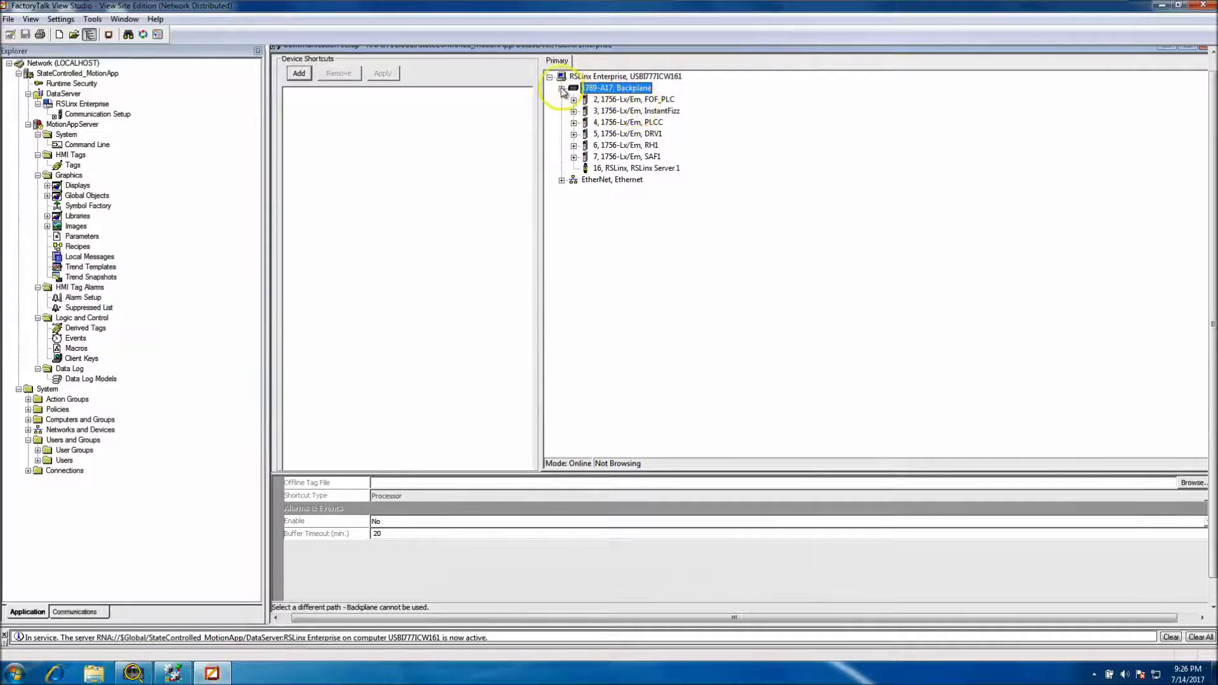
click(562, 90)
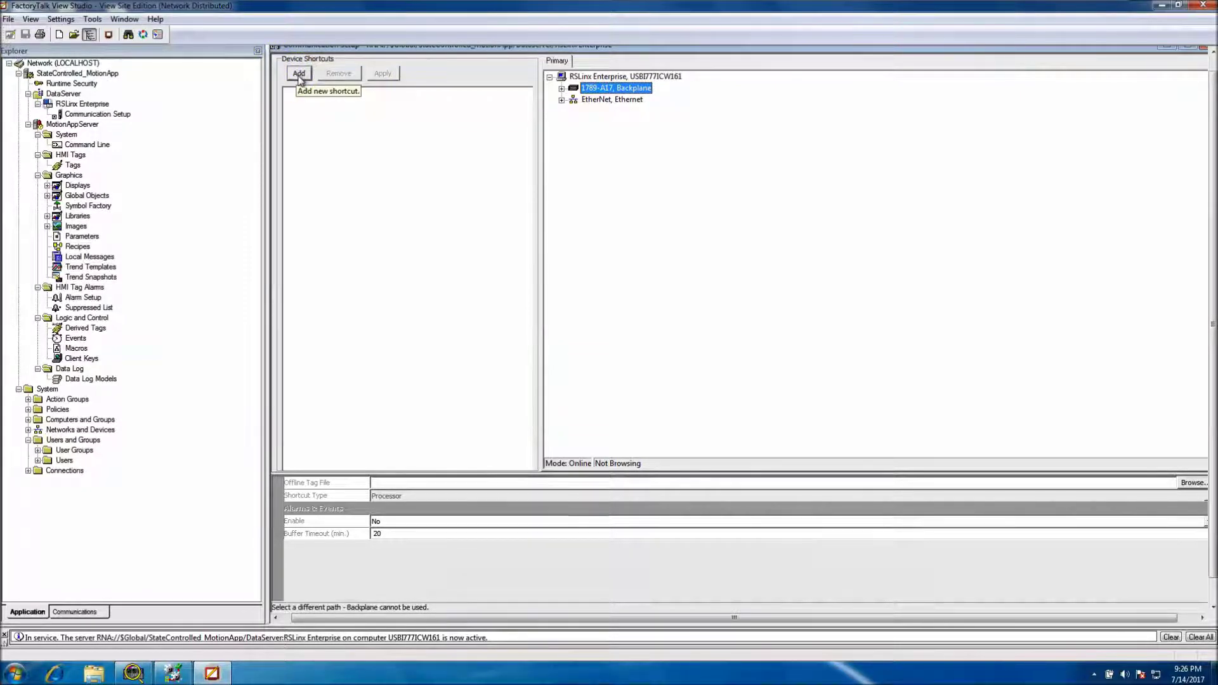
- Switch to RSLogix 5000 to check the open controller project, and return to FactoryTalk View Studio
click(186, 673)
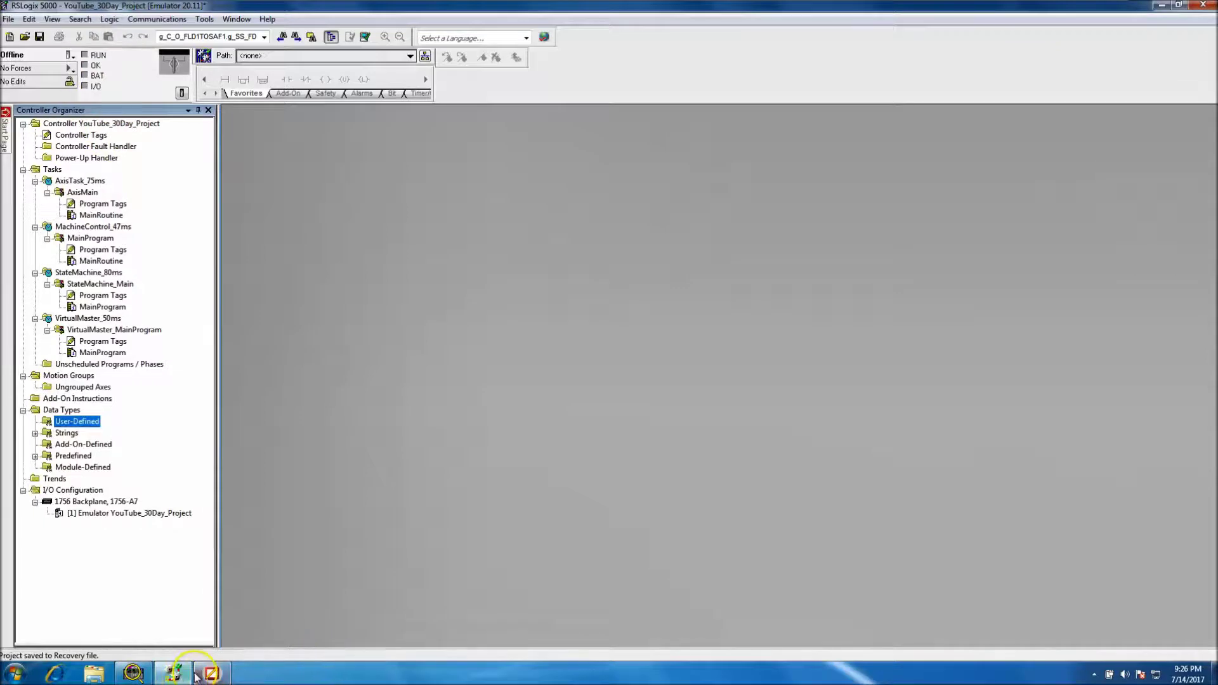
mouse_move(192, 677)
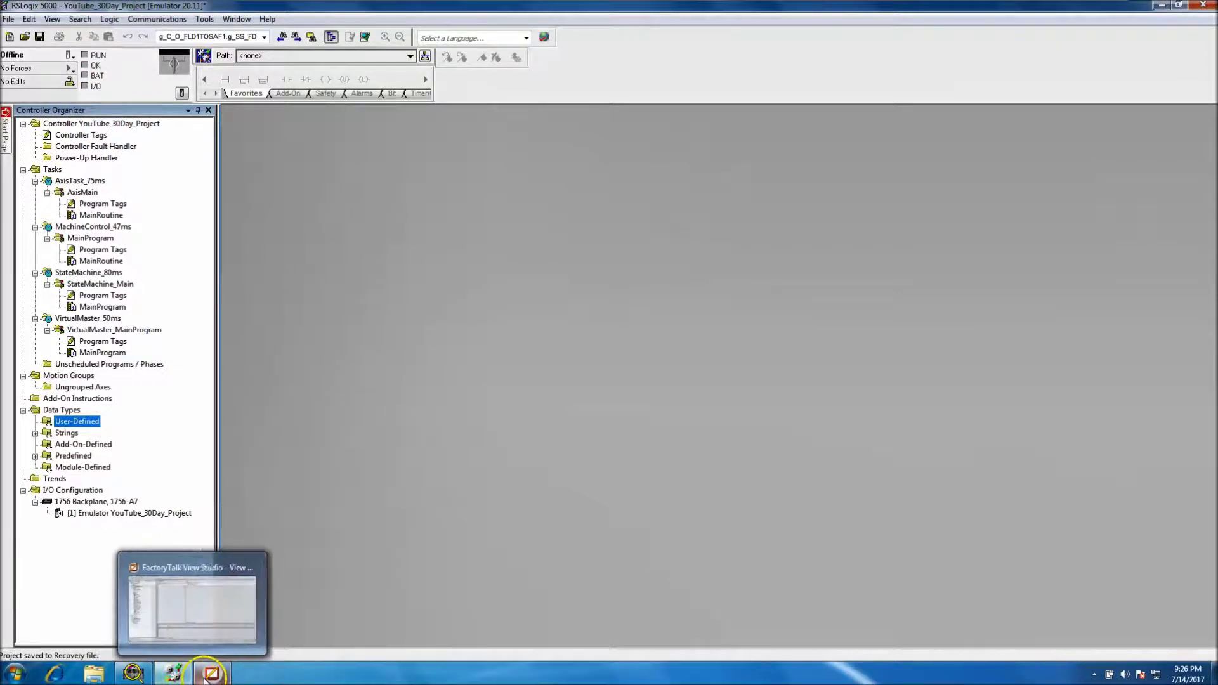
click(212, 674)
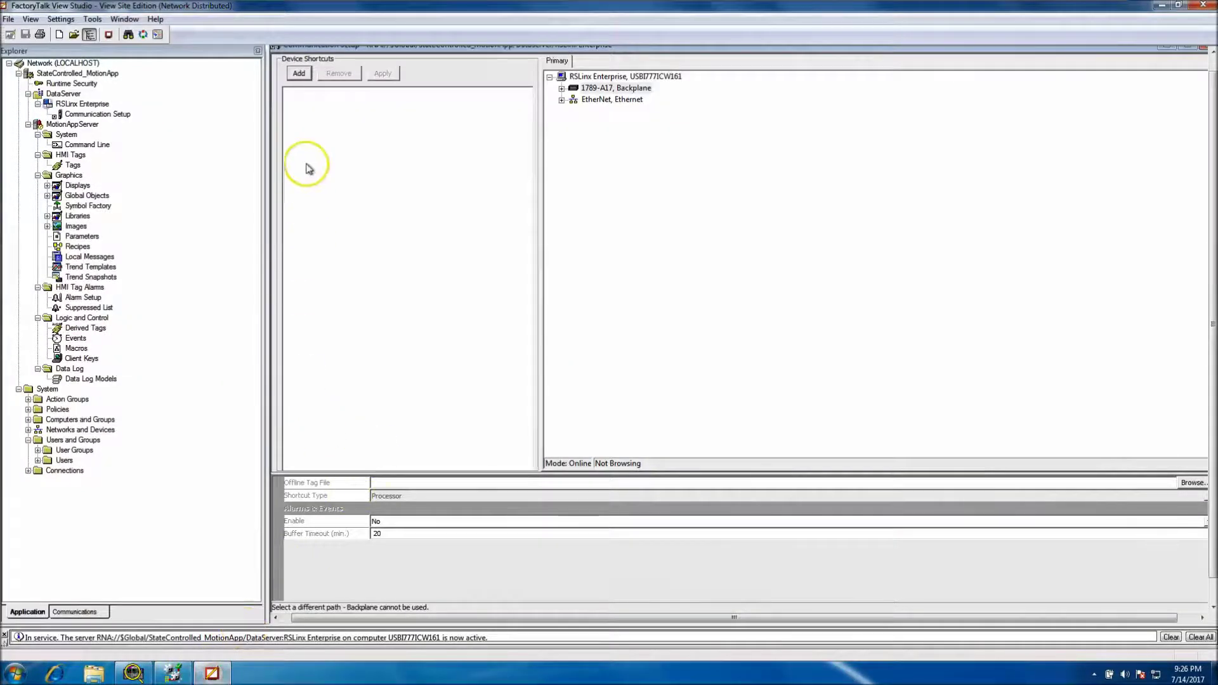
- Add a device shortcut named YouTube and expand the 1789-A17 backplane to show its controllers
click(299, 73)
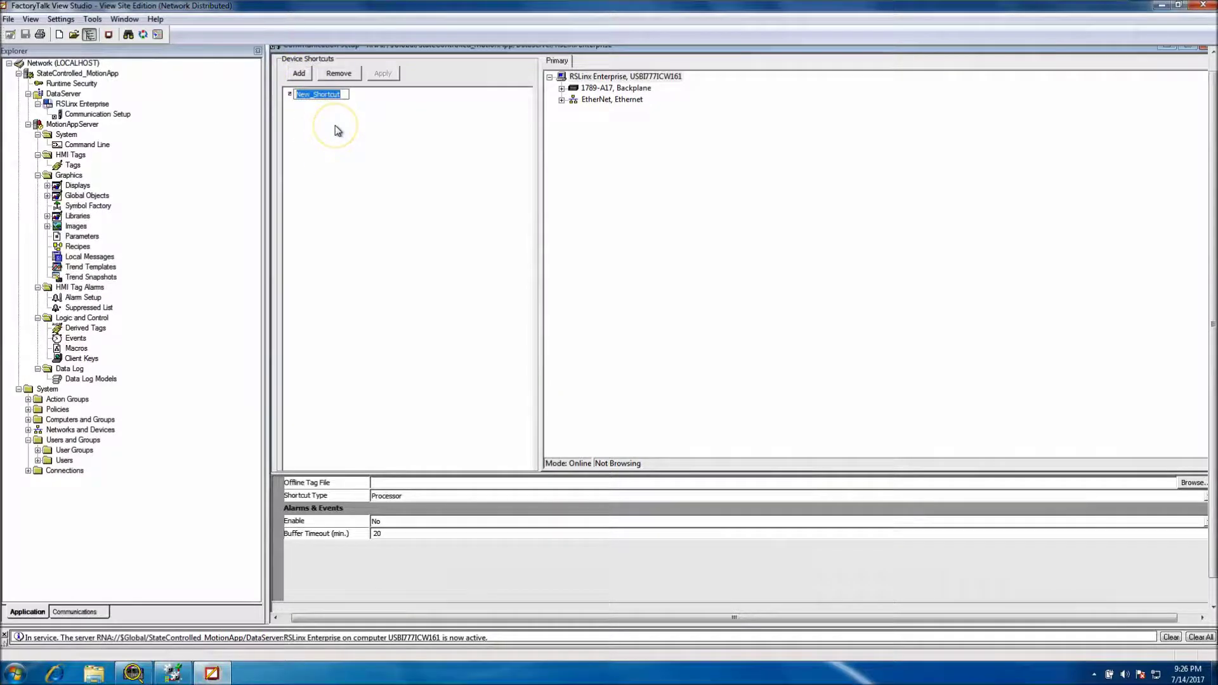
text(YouTube)
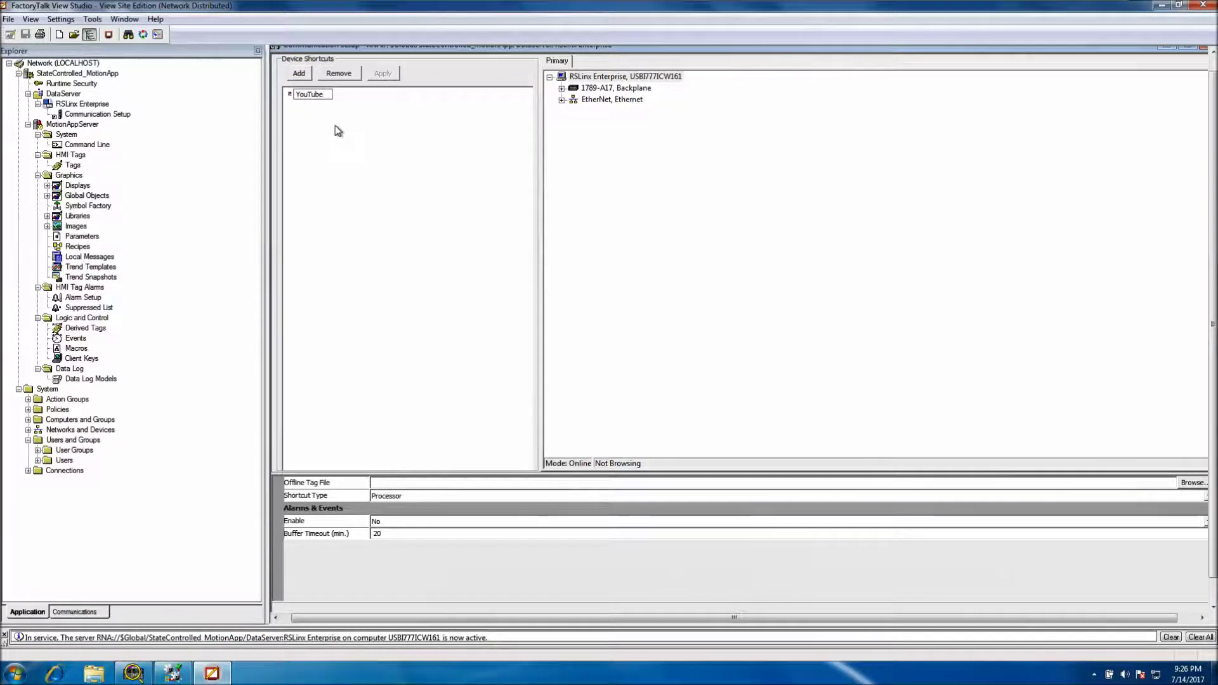
click(343, 123)
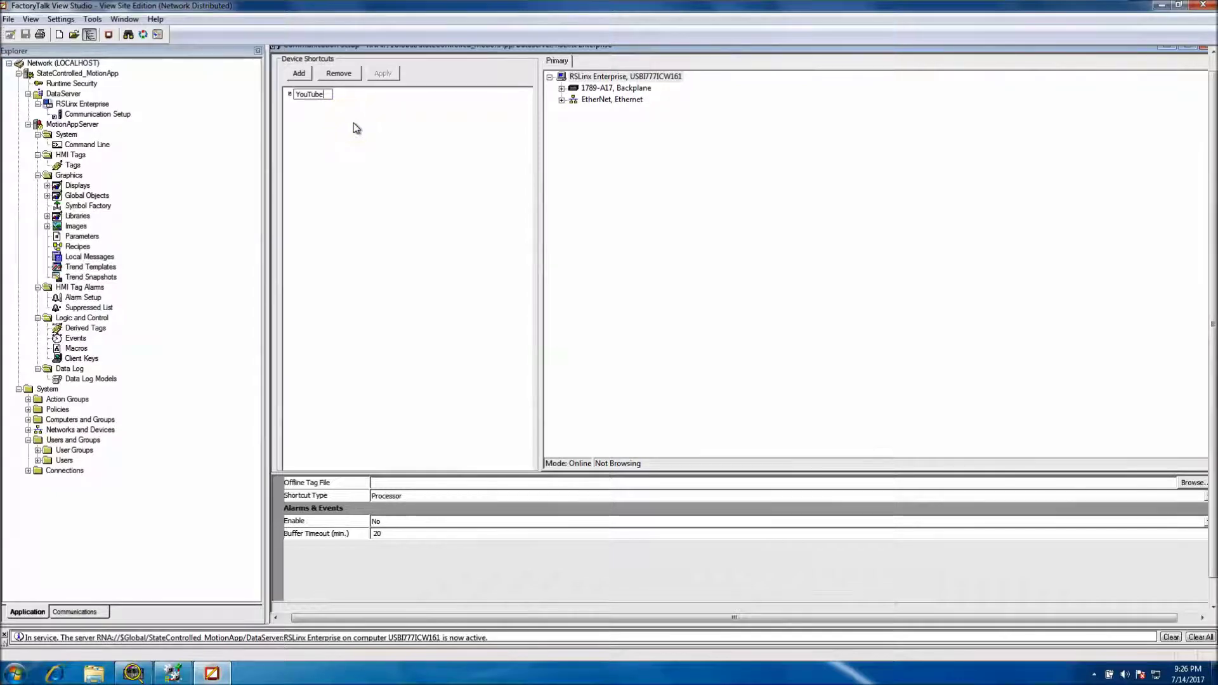
click(582, 169)
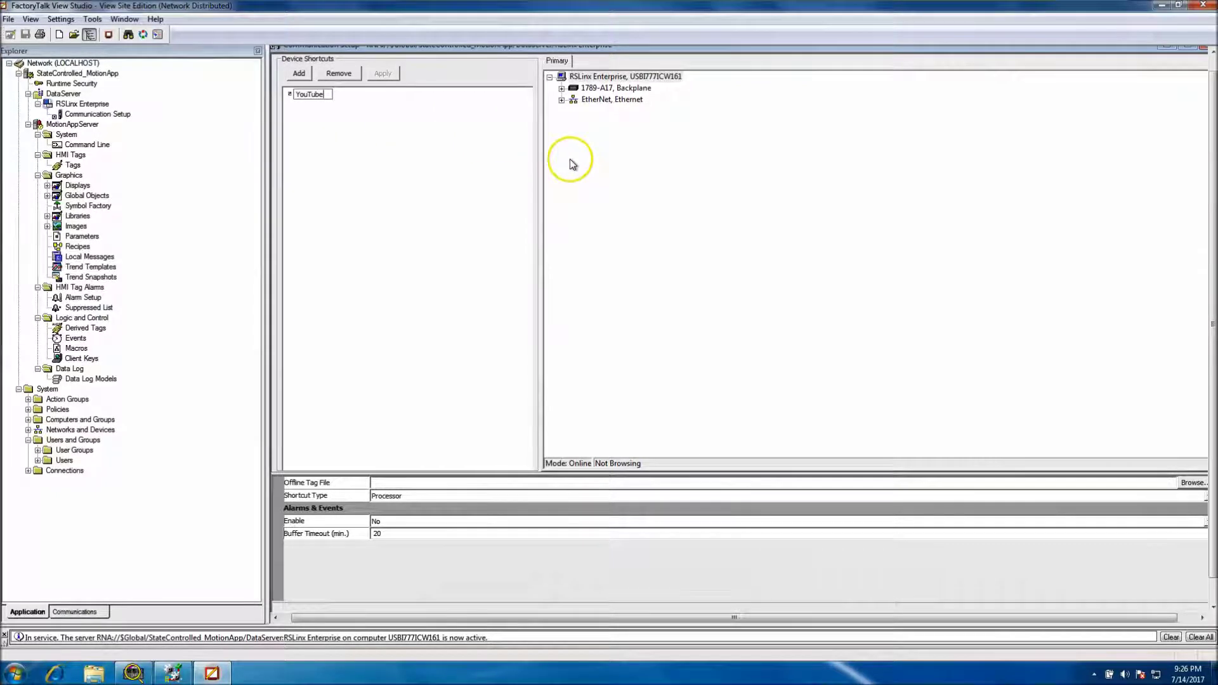
double_click(573, 88)
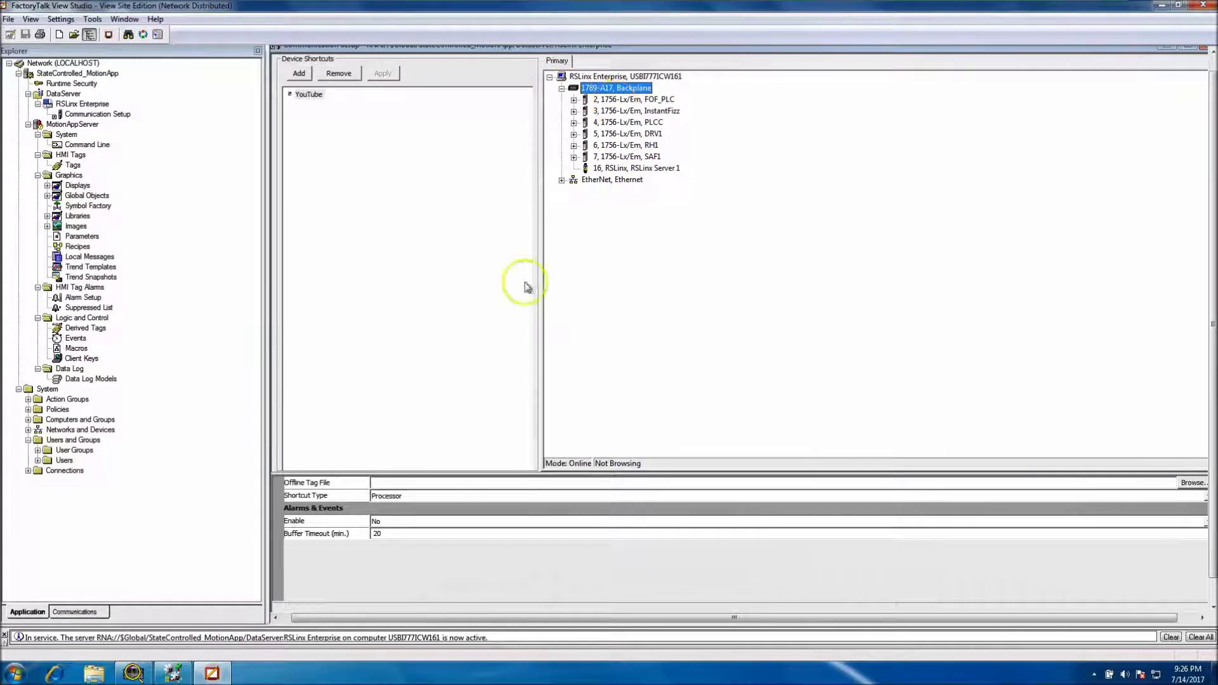
- Switch to RSLogix 5000 and change the YouTube_30Day_Project controller's slot to 2 in its properties
click(184, 677)
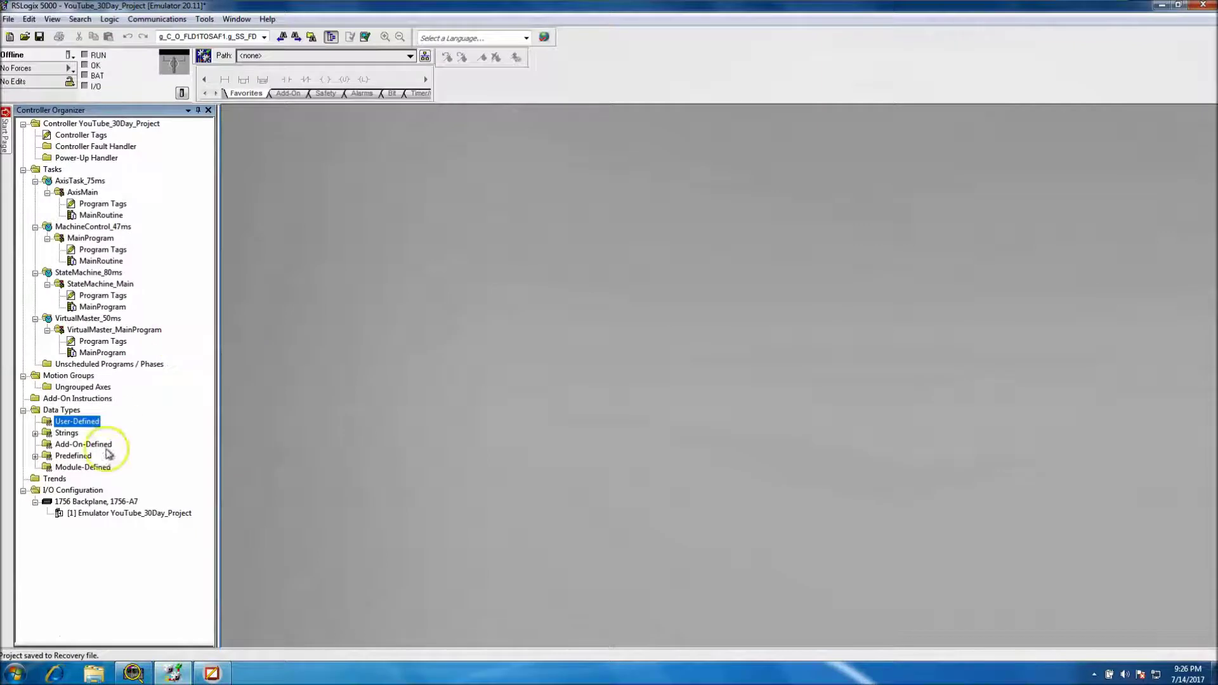
click(79, 517)
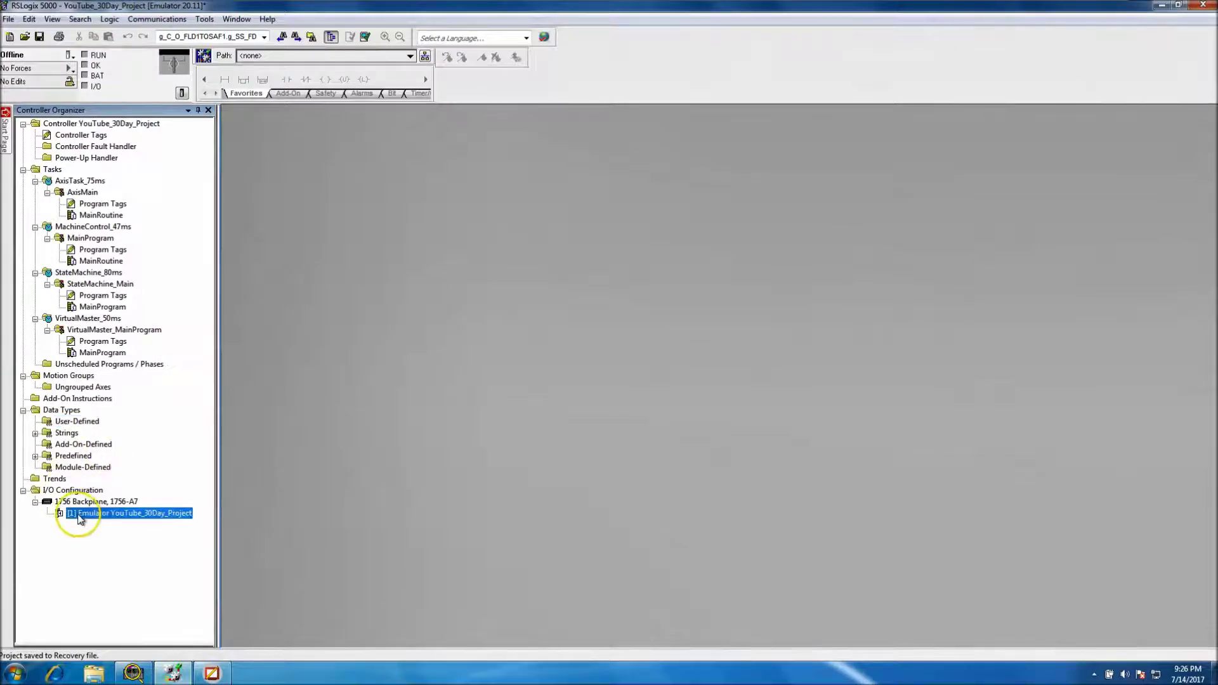
click(182, 93)
click(481, 467)
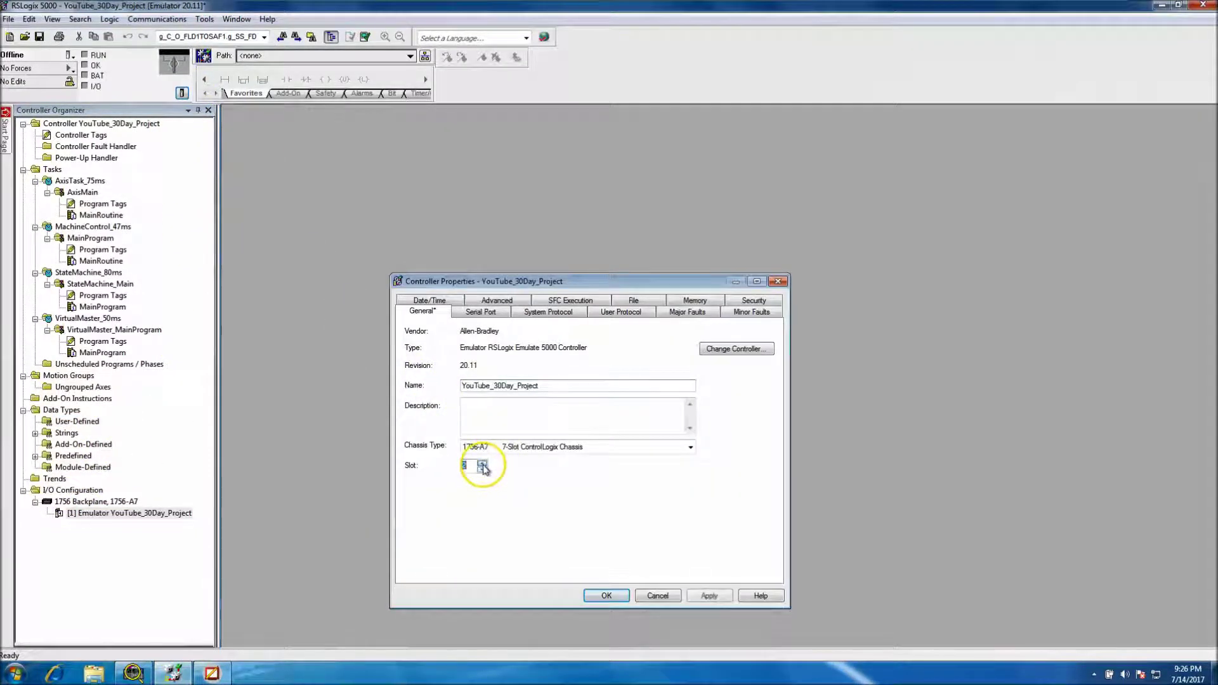
click(711, 596)
click(599, 596)
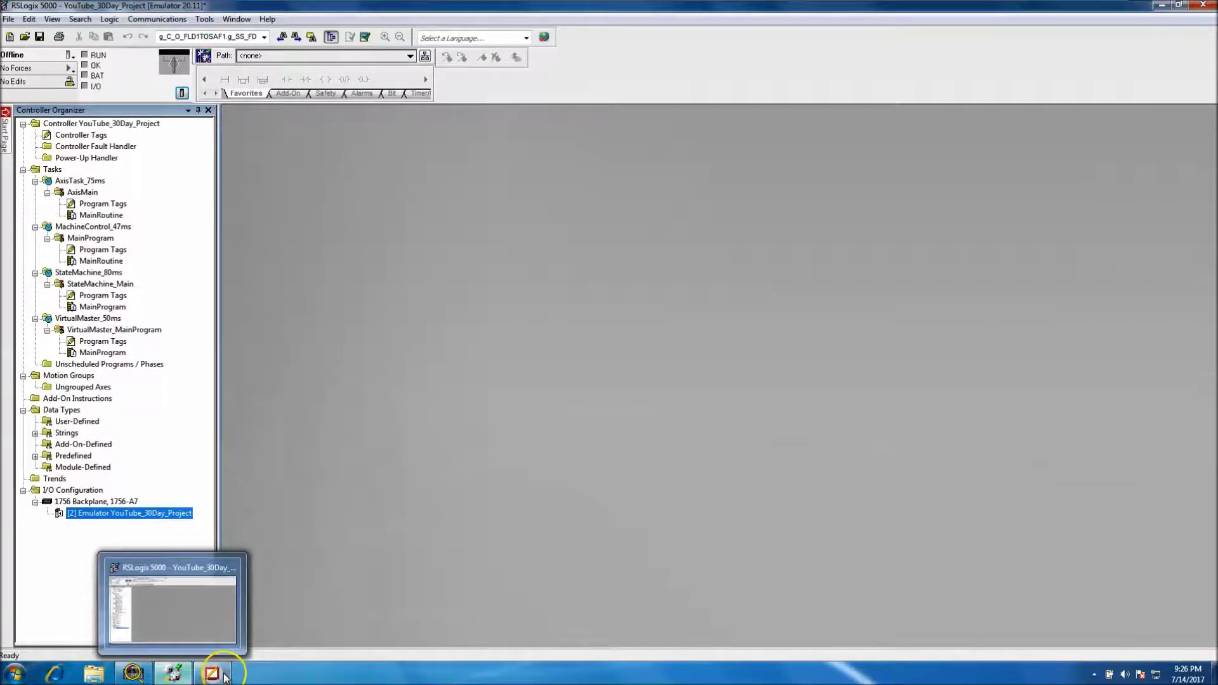
- Back in FactoryTalk View Studio, assign the YouTube shortcut to the slot 2 controller FOF_PLC and apply the path
click(173, 673)
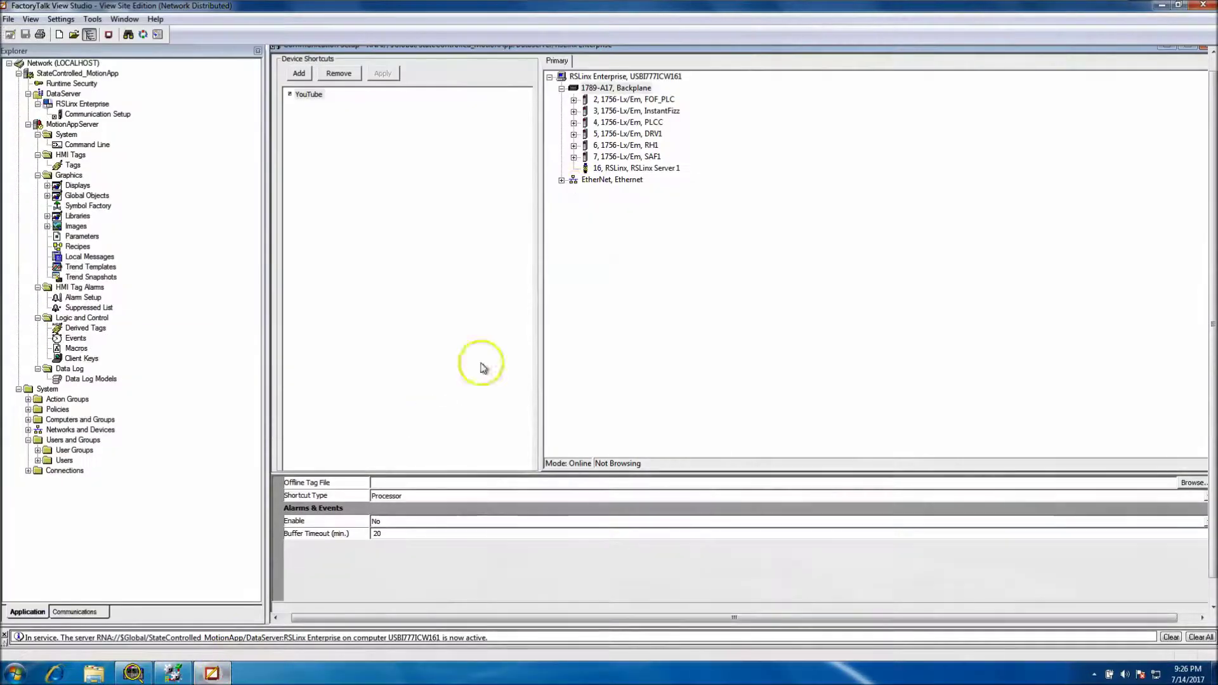
click(603, 101)
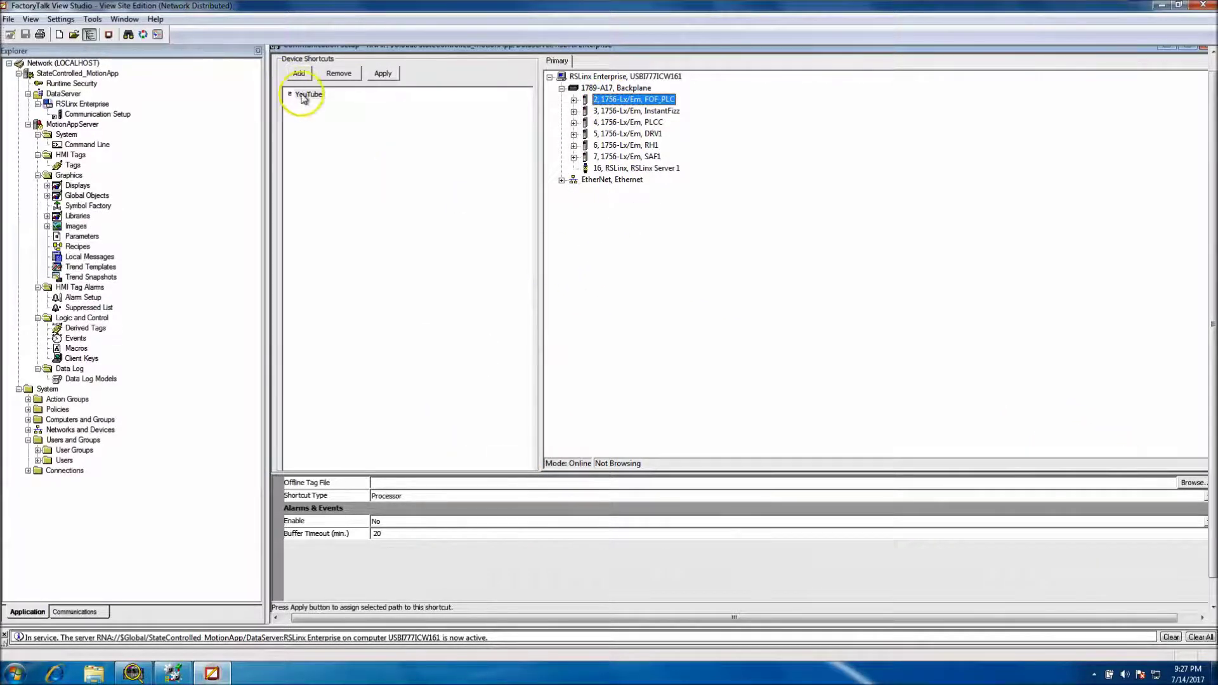
click(383, 73)
click(310, 95)
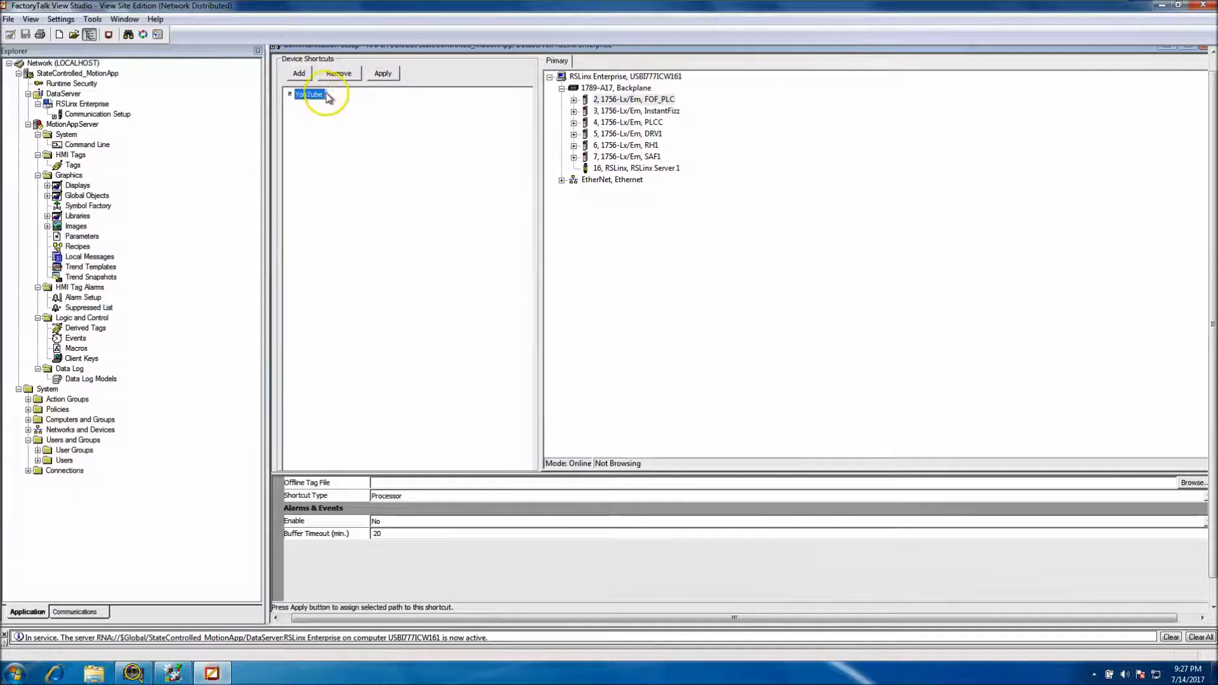
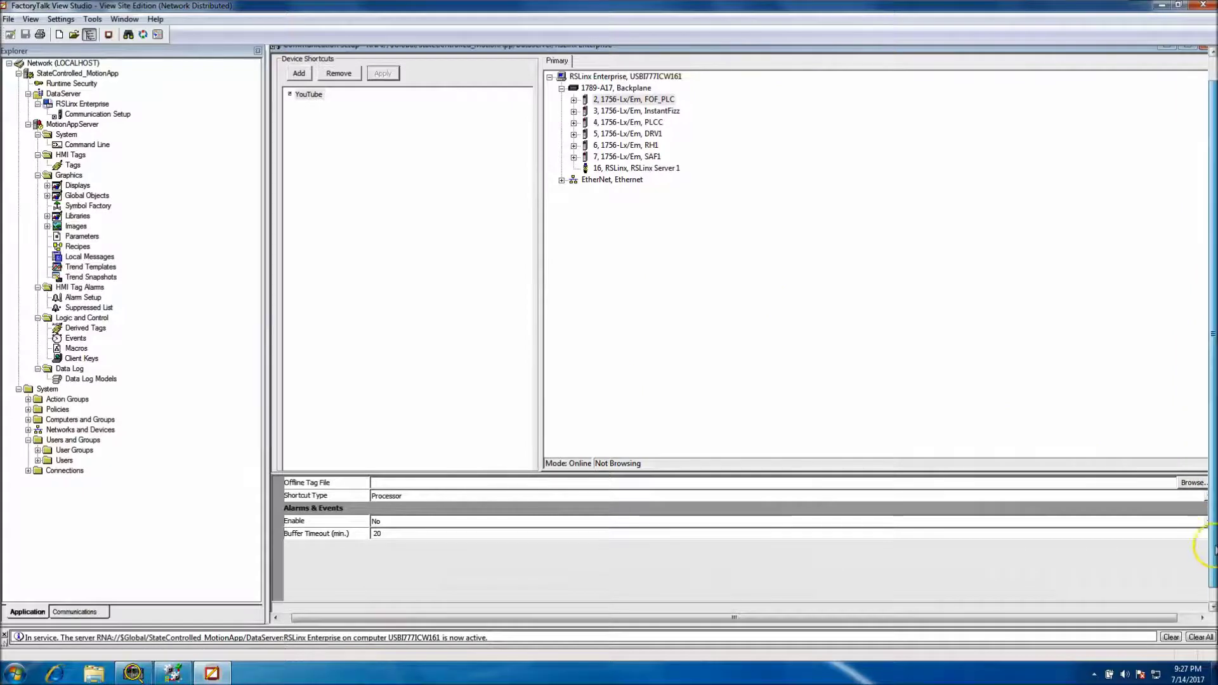
- Narrow the Explorer pane, then resize and reposition the Communication Setup window to fit the workspace
drag(1167, 621, 1173, 621)
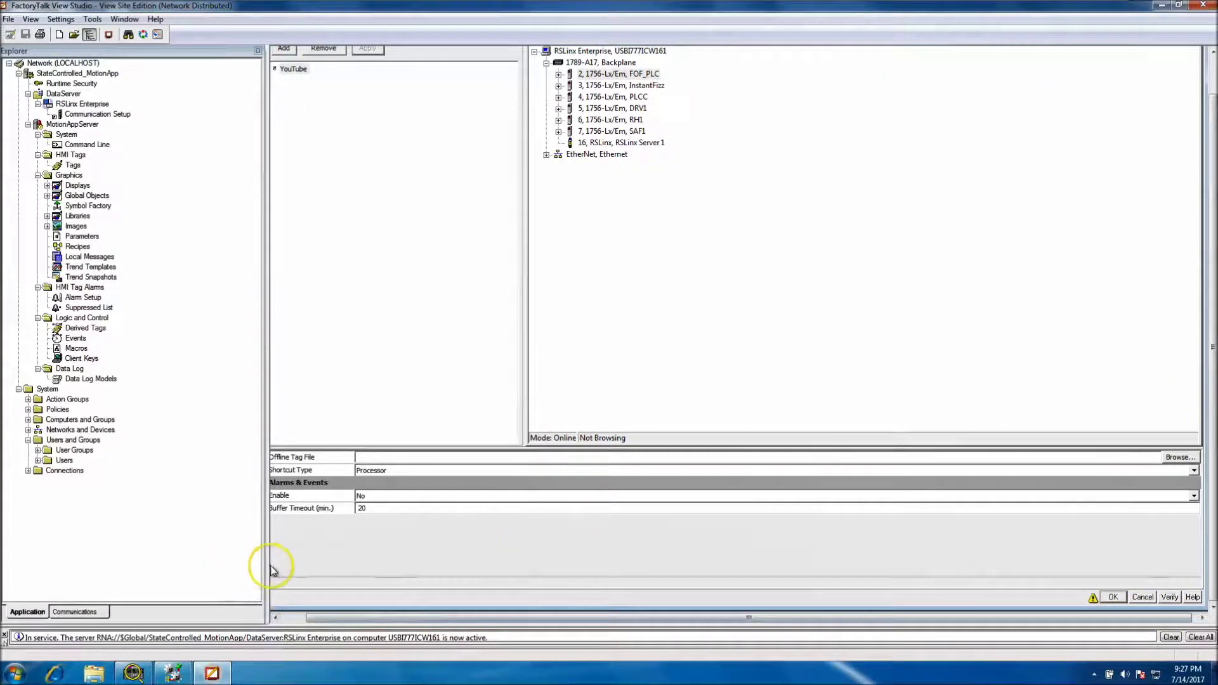
drag(265, 566, 213, 545)
drag(1148, 401, 1201, 402)
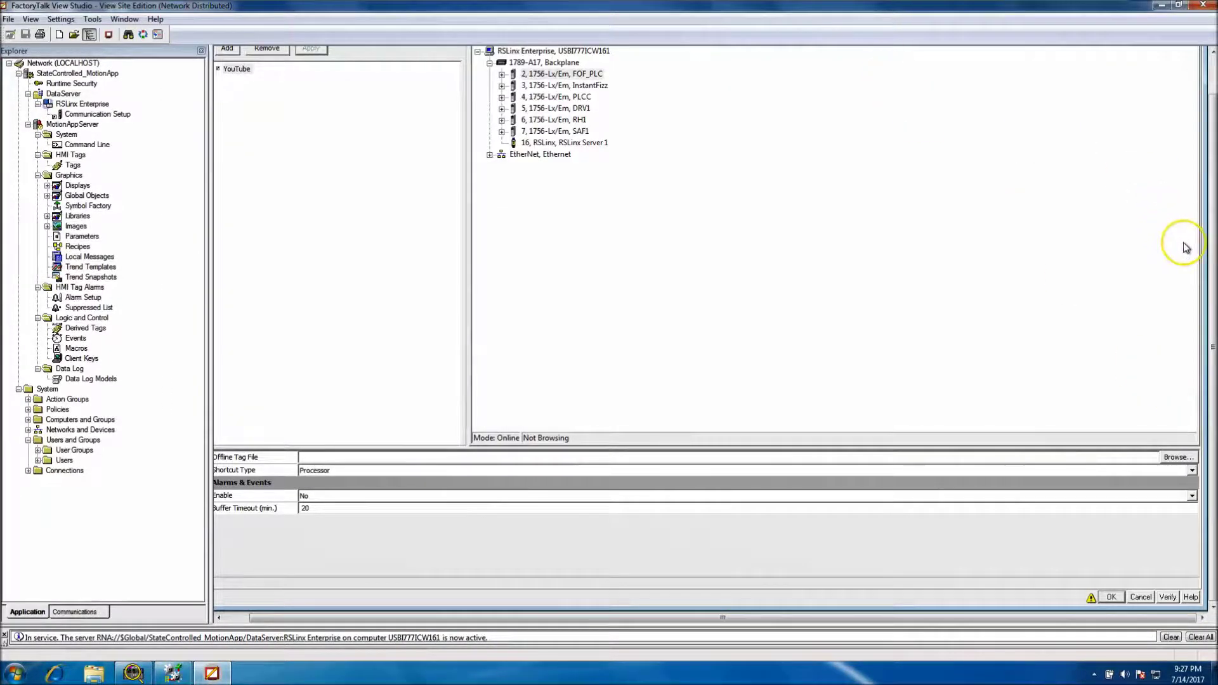
drag(1199, 264, 1188, 267)
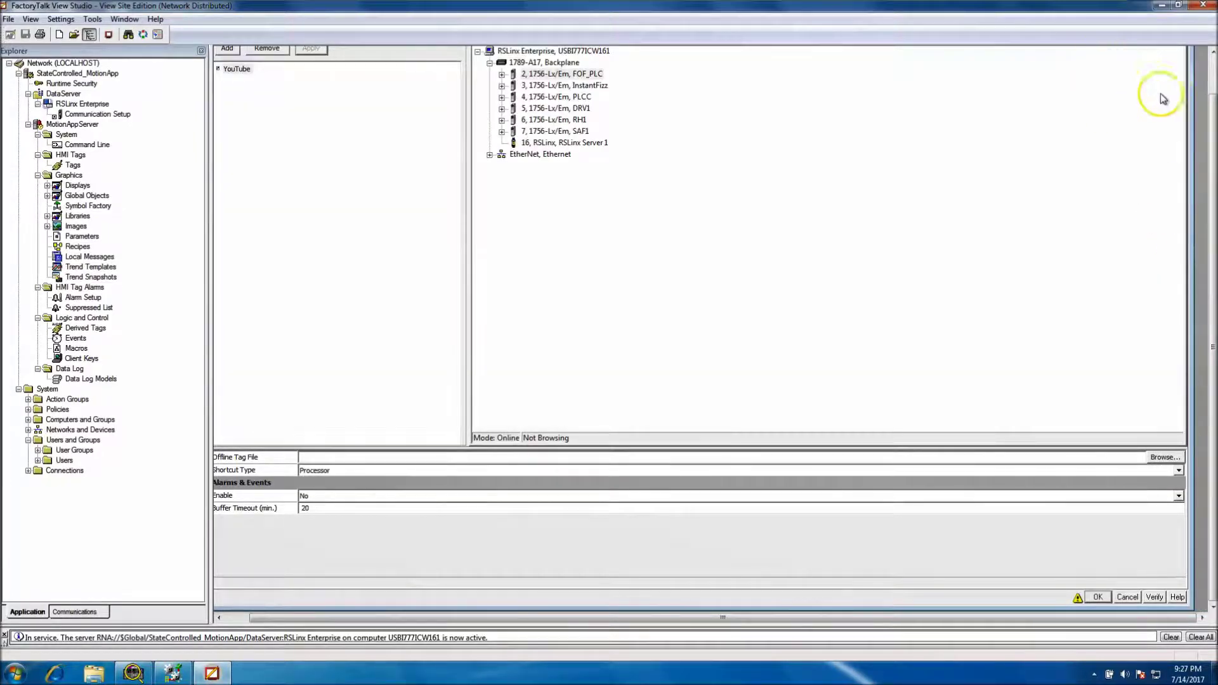
scroll(1201, 264, up, 2)
drag(1011, 60, 1030, 57)
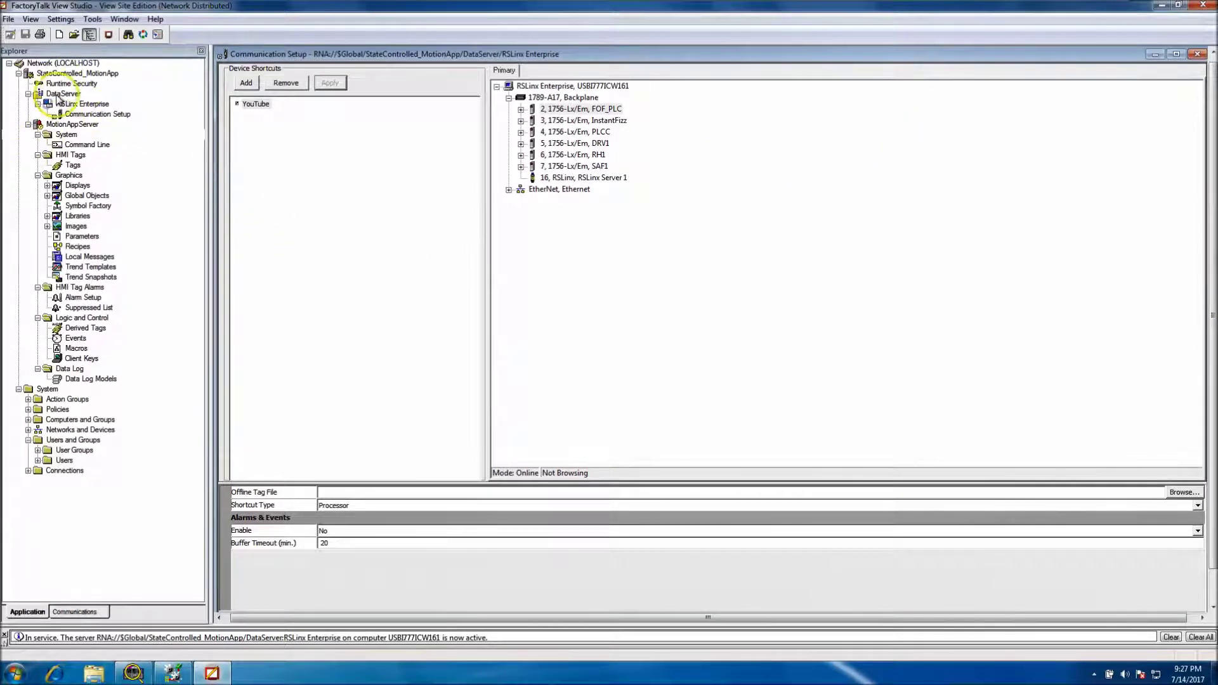
- Review the alarm and event settings in the RSLinx Enterprise server's properties and close them without changes
click(81, 106)
right_click(82, 105)
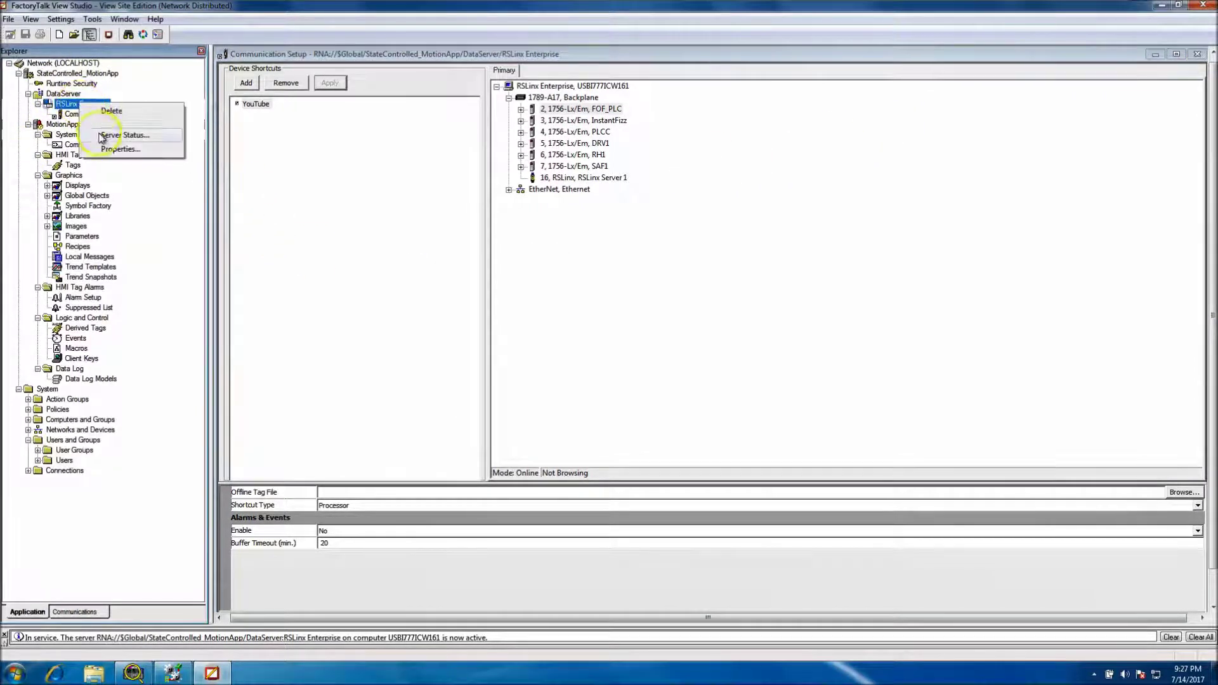
click(117, 139)
drag(625, 173, 812, 150)
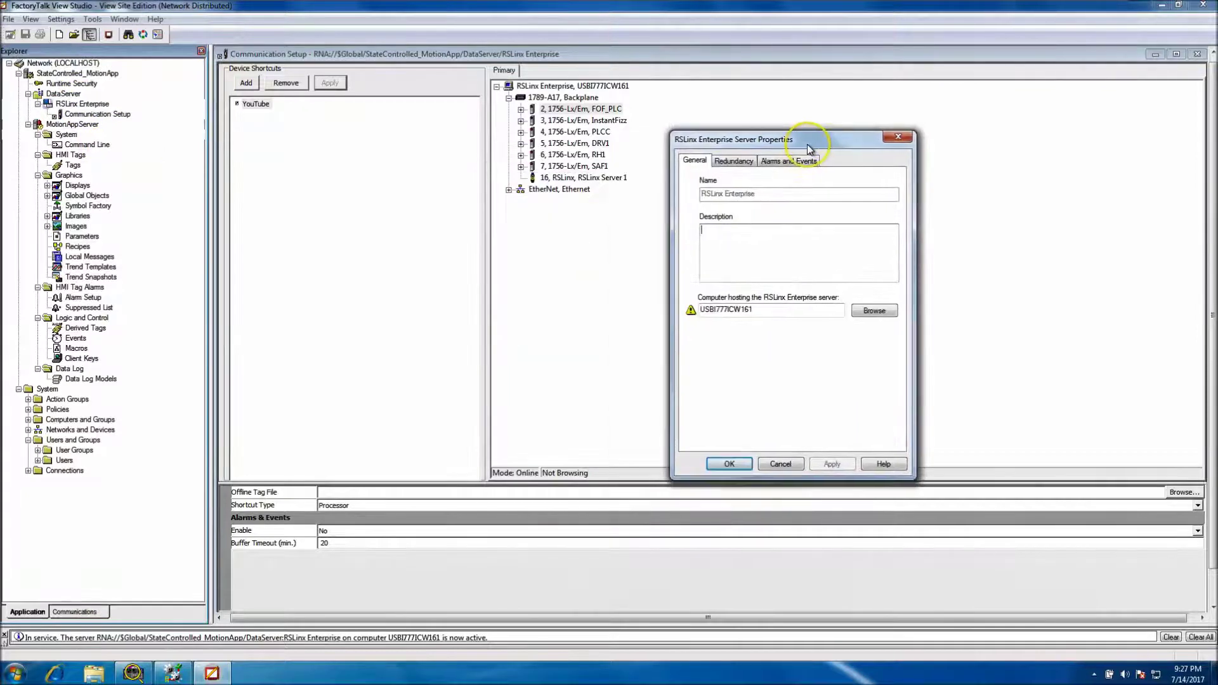
click(792, 162)
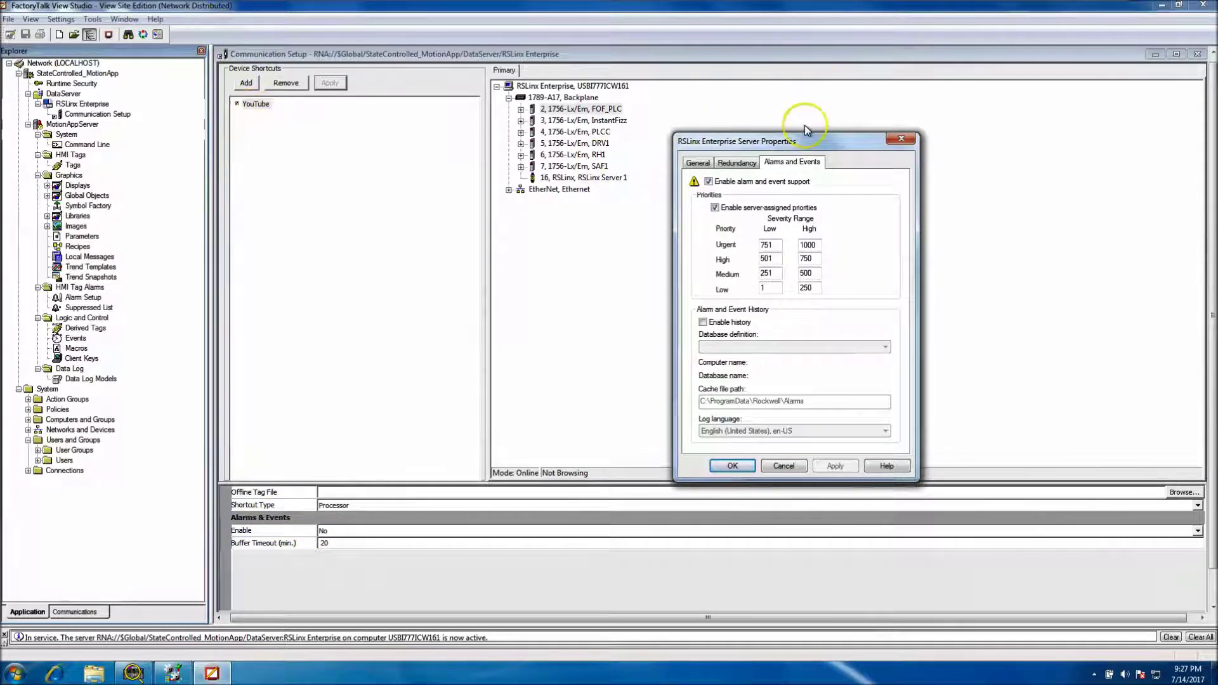
click(901, 138)
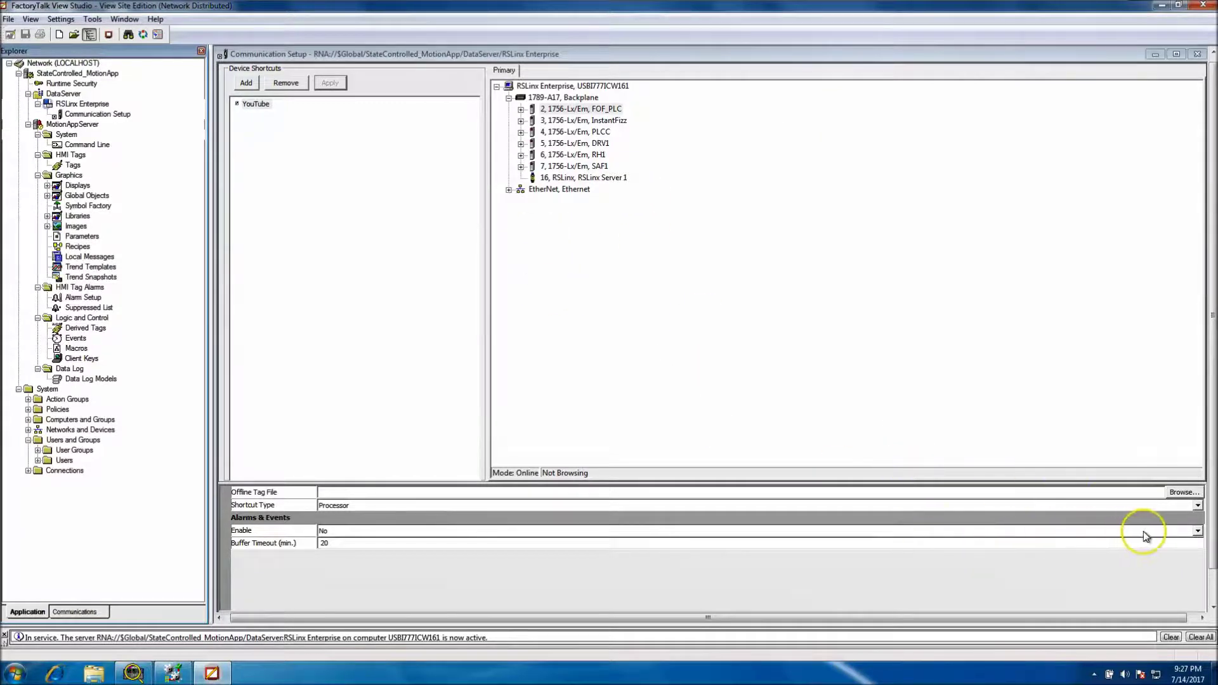
- Enable alarms and events for the YouTube device shortcut by setting it to Yes, and apply the change
click(1197, 531)
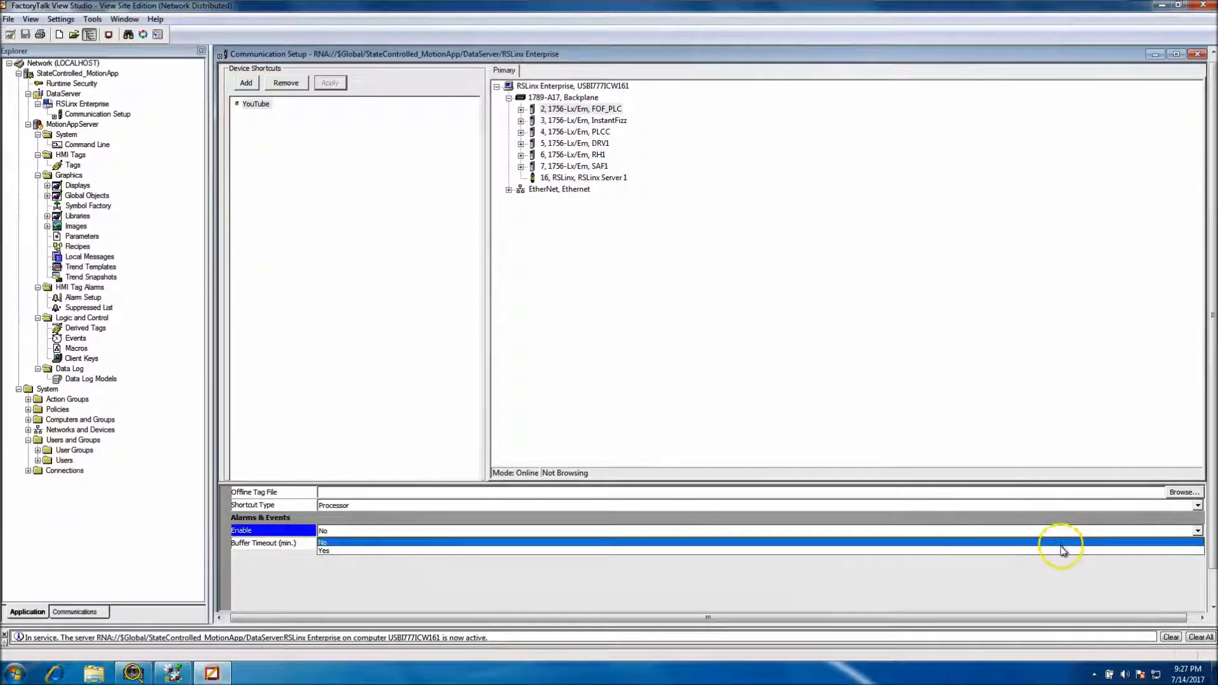
click(1062, 551)
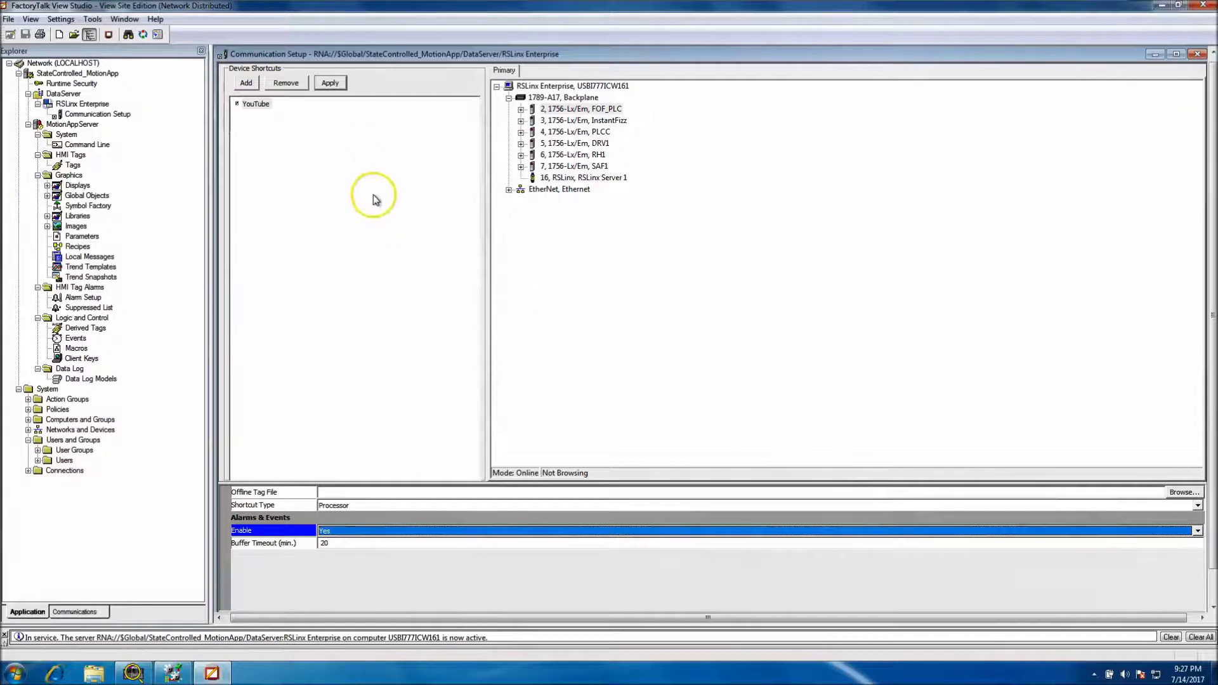
click(330, 83)
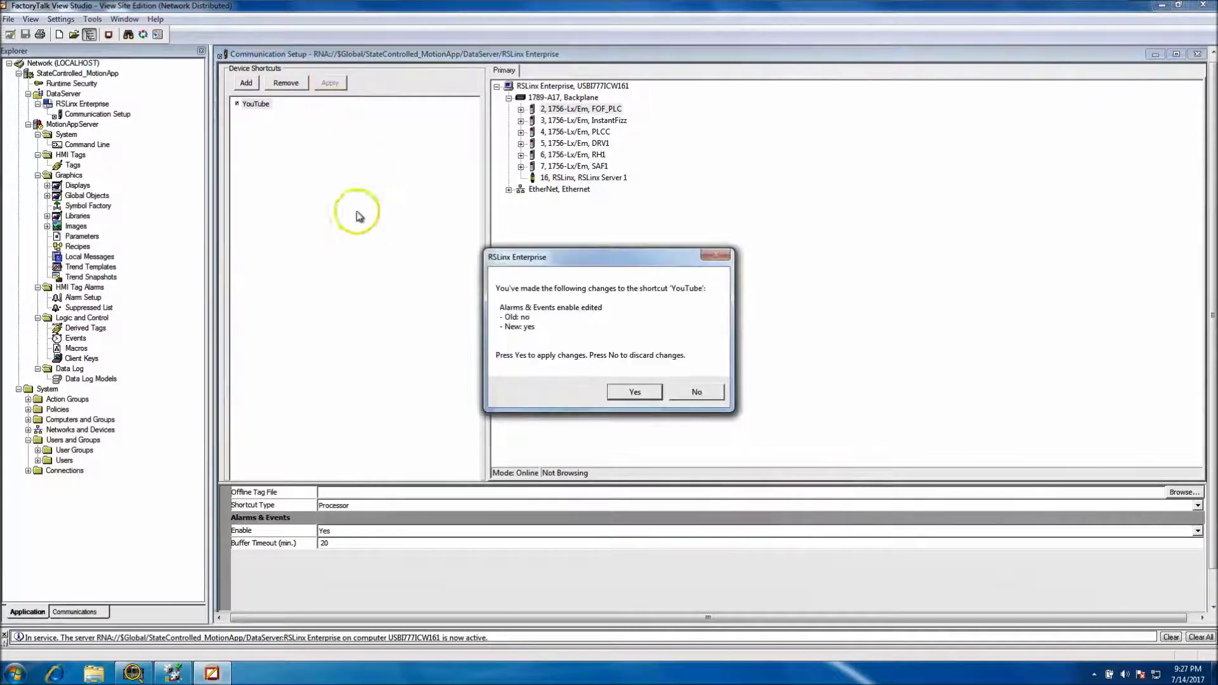
click(632, 387)
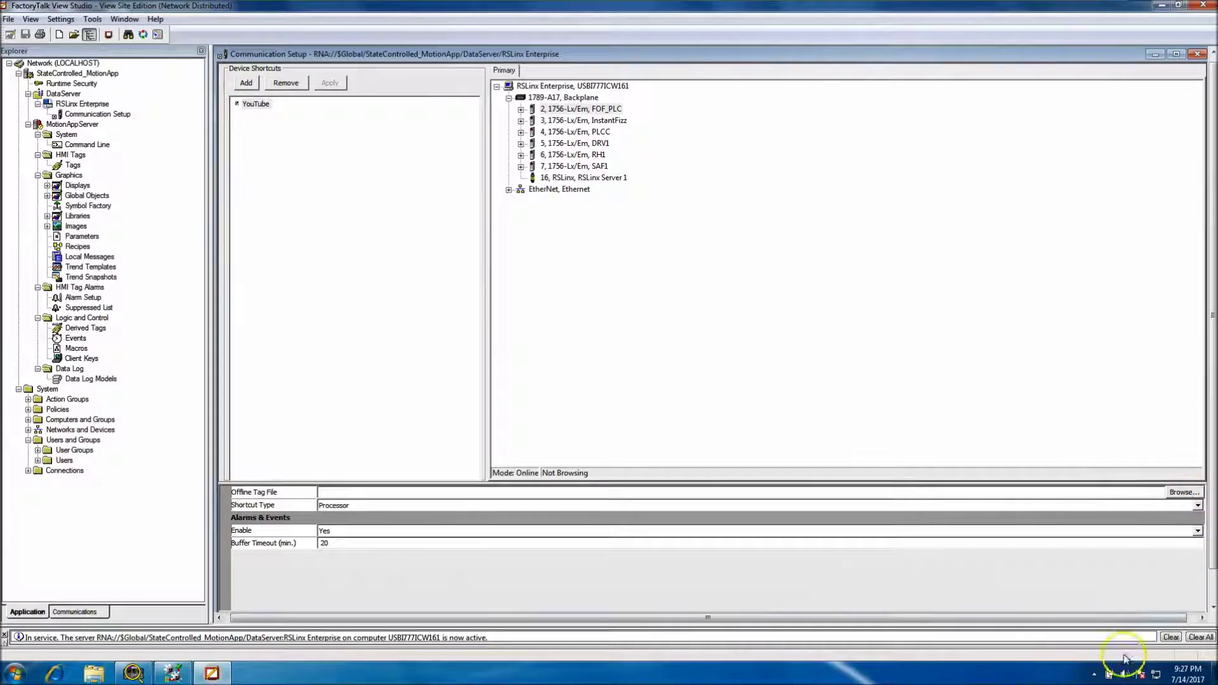
- Verify the YouTube shortcut with the Shortcut Verifier, and accept the communication setup to close it
drag(1128, 621, 1138, 621)
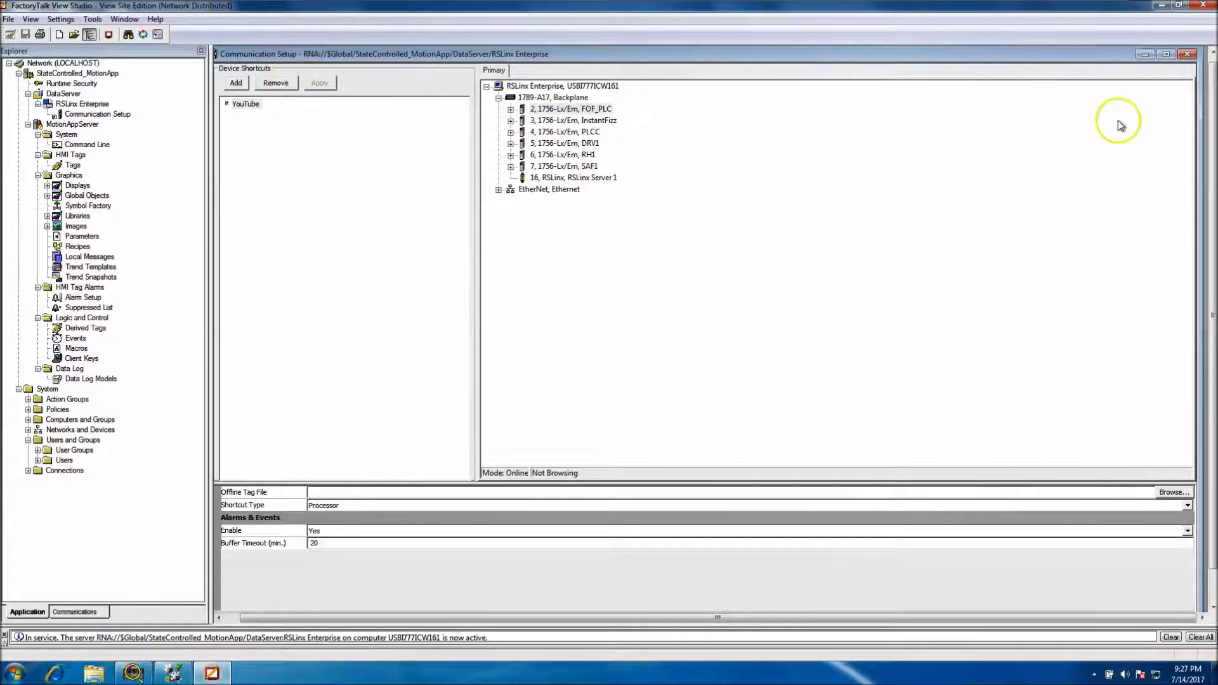
drag(1213, 100, 1212, 95)
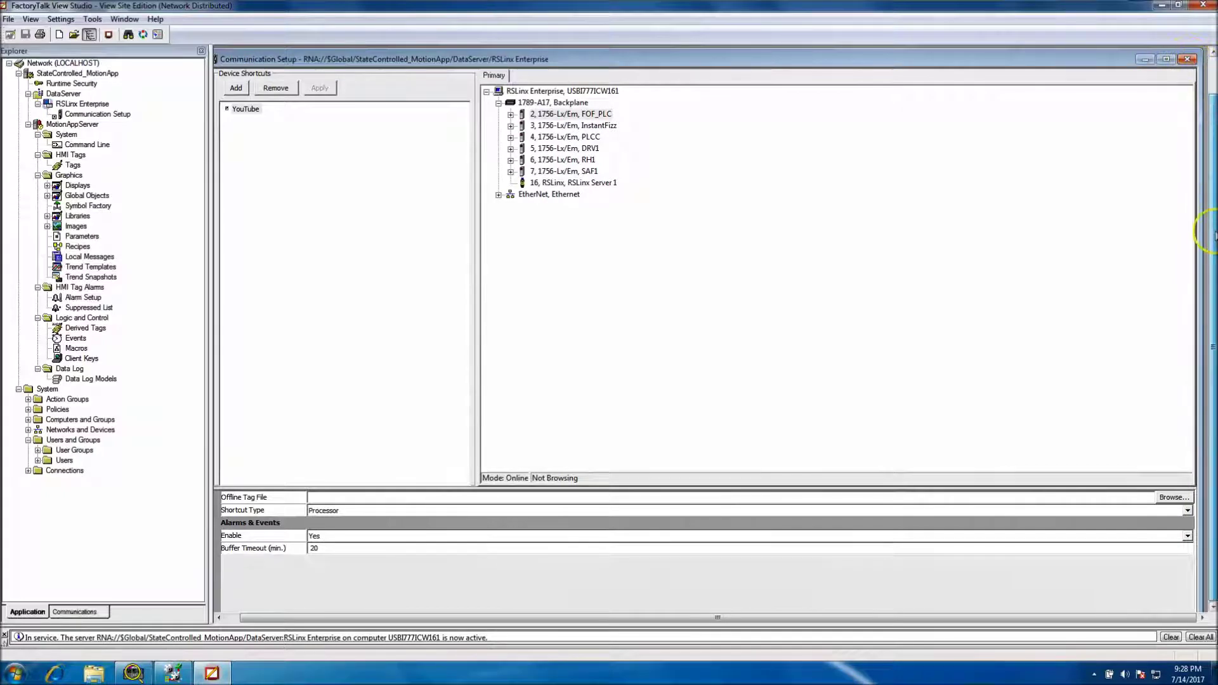
drag(1212, 280, 1199, 318)
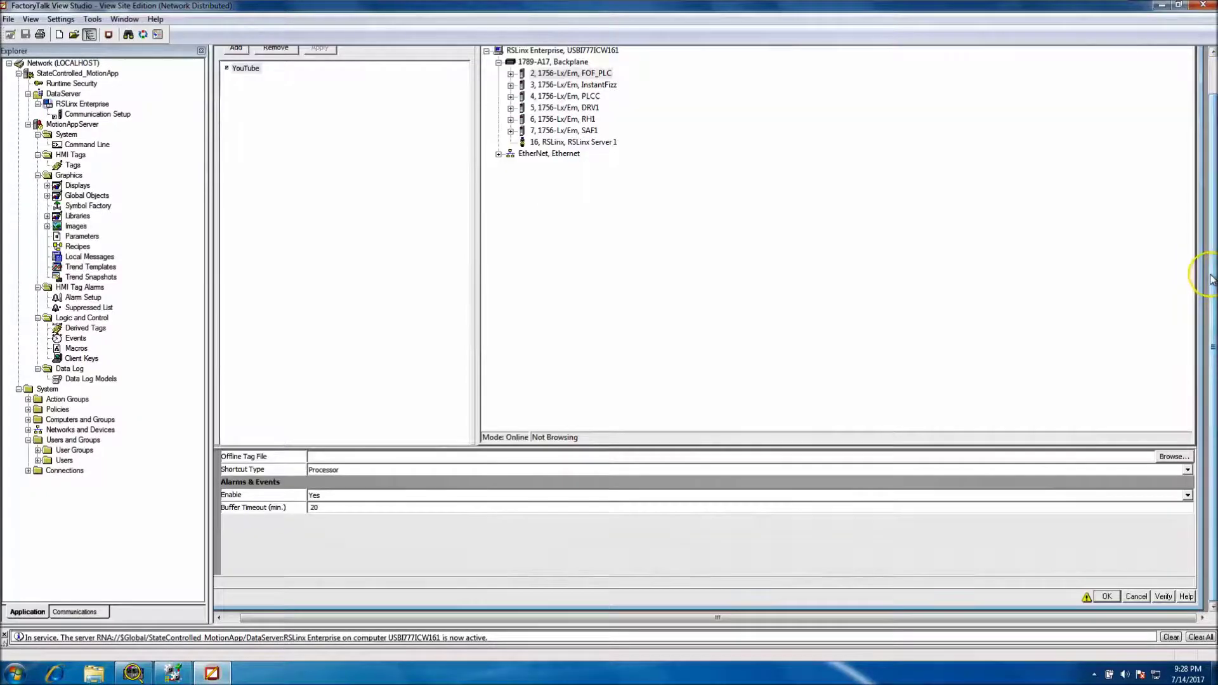
click(1165, 597)
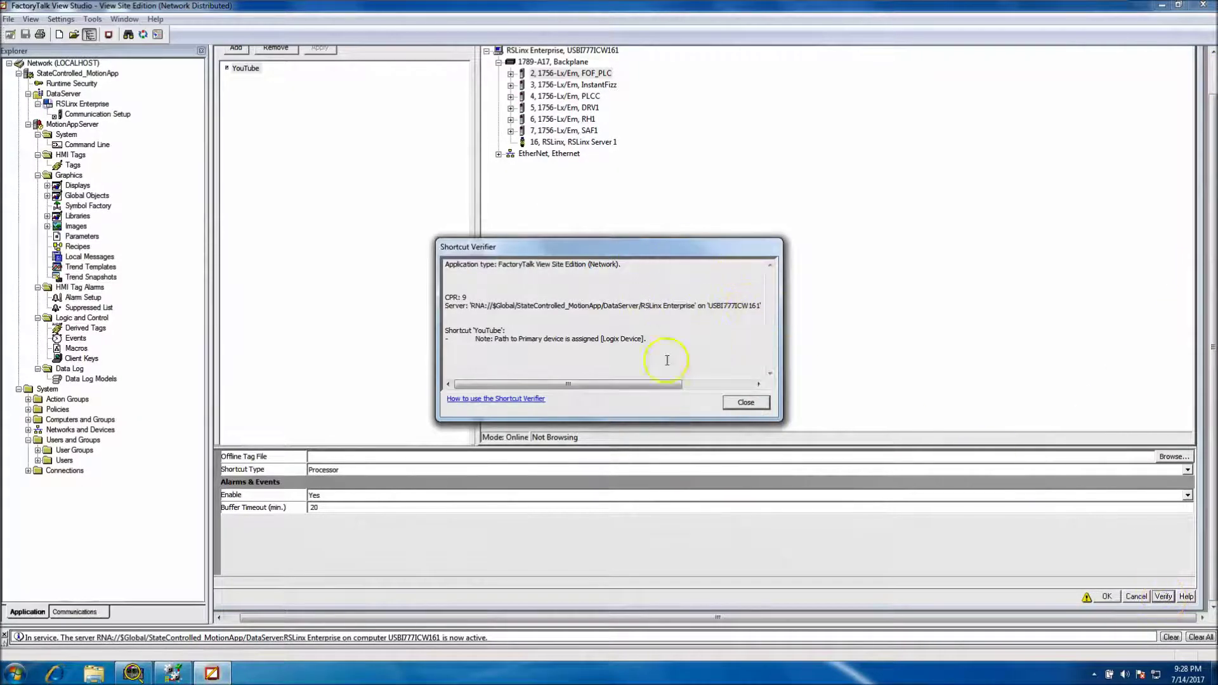
click(746, 403)
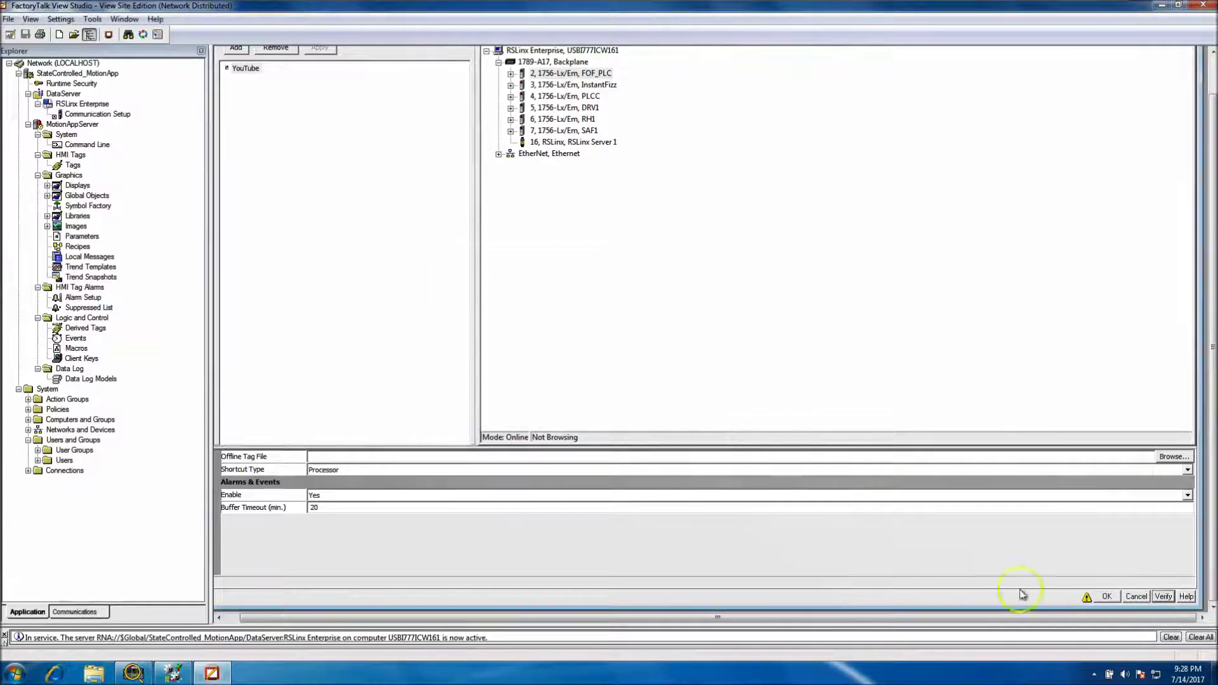
click(1107, 598)
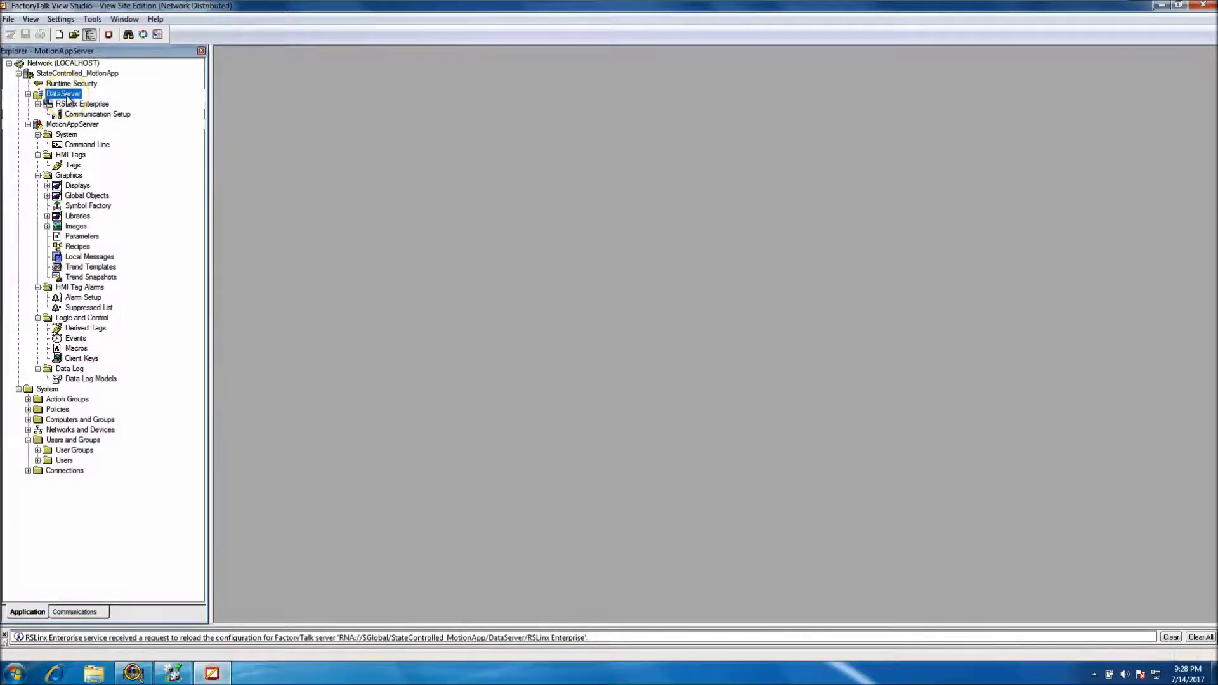
- In the application's Runtime Security accounts, replace All Users with the operator user on All Computers
click(80, 106)
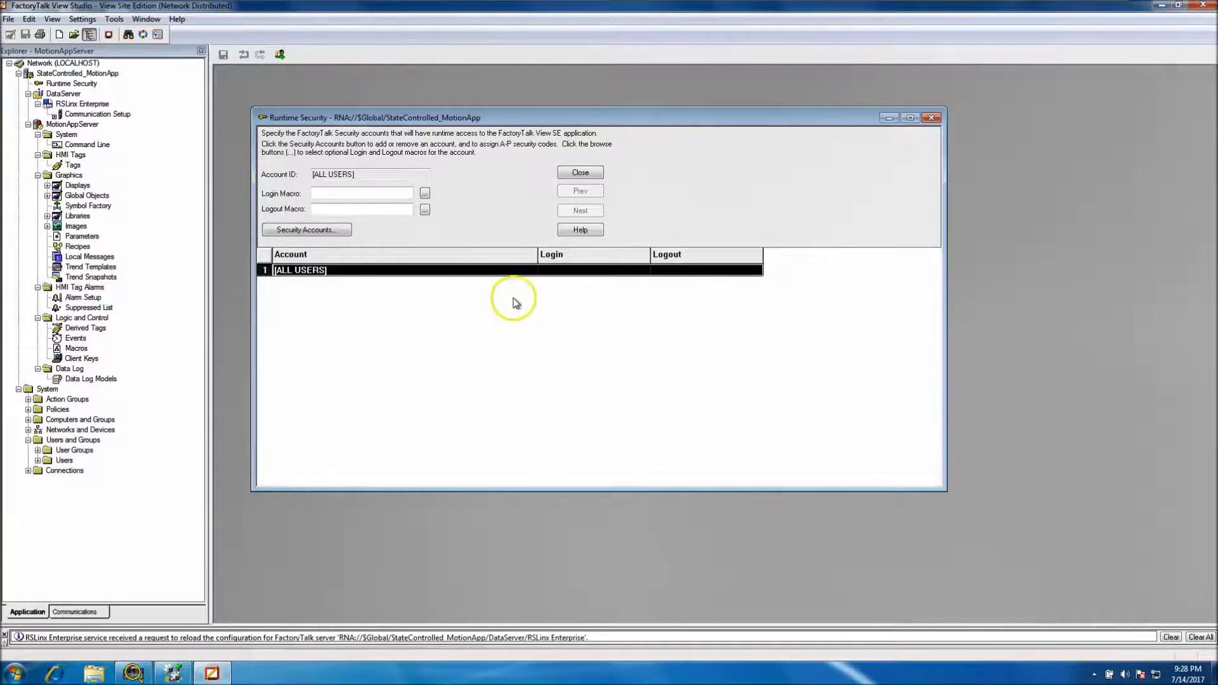
click(317, 231)
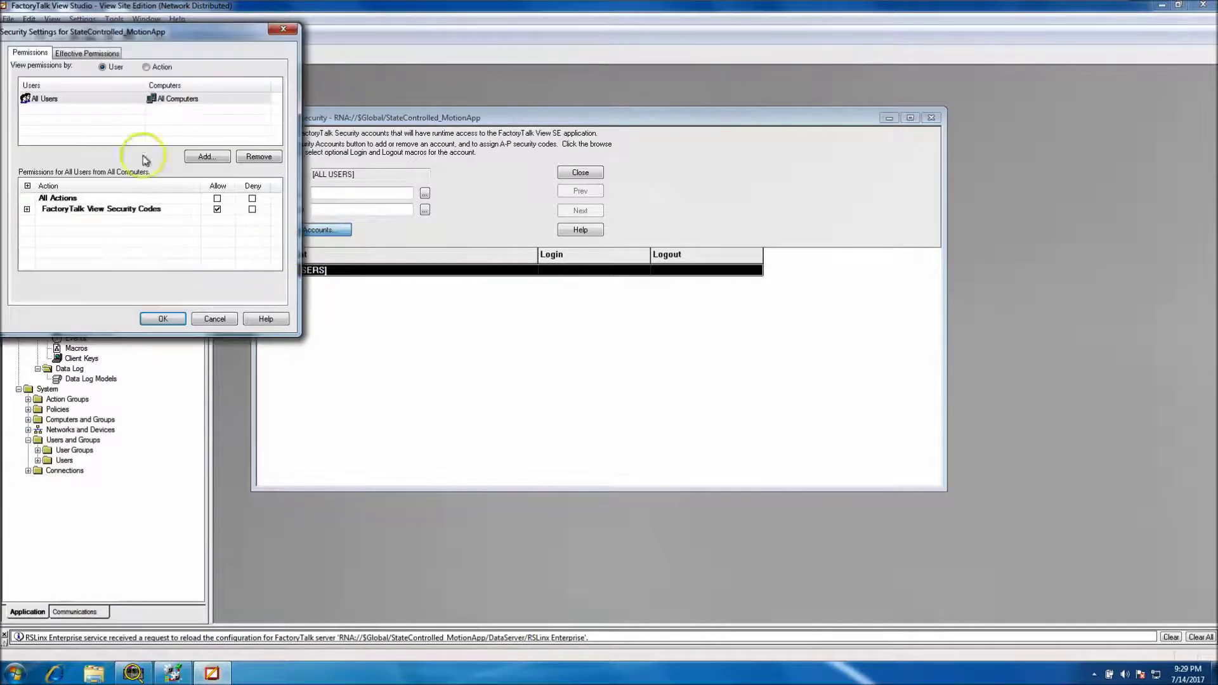
drag(152, 25, 388, 72)
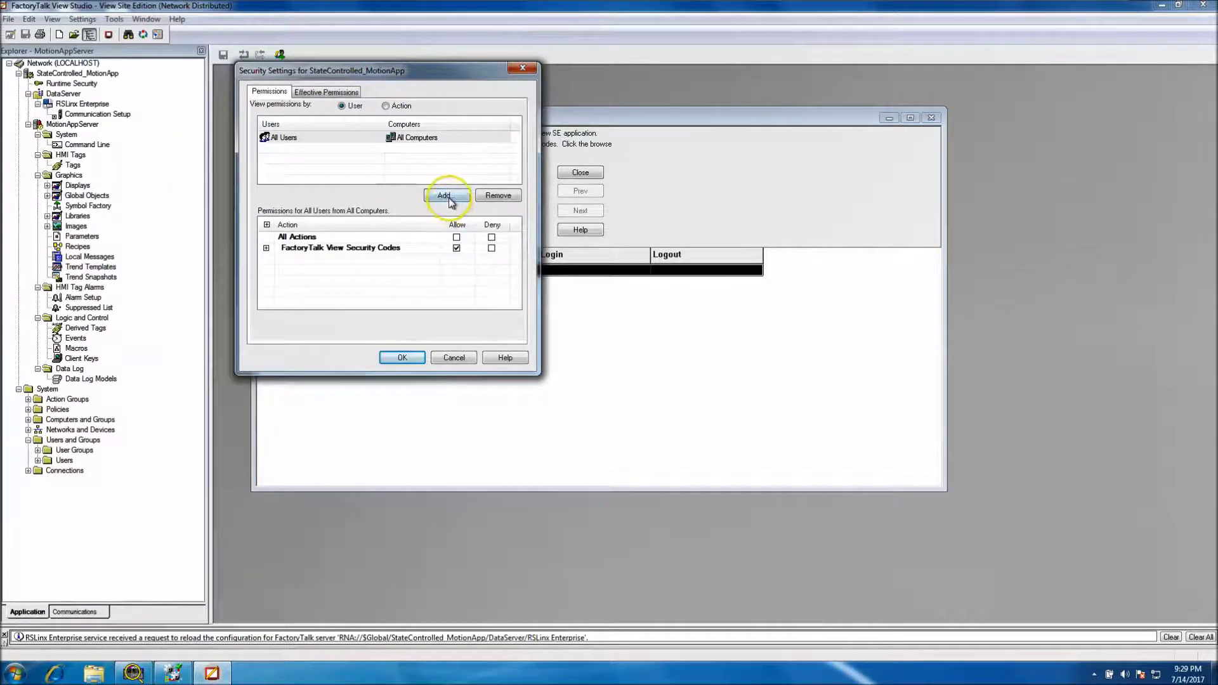
click(501, 196)
click(447, 195)
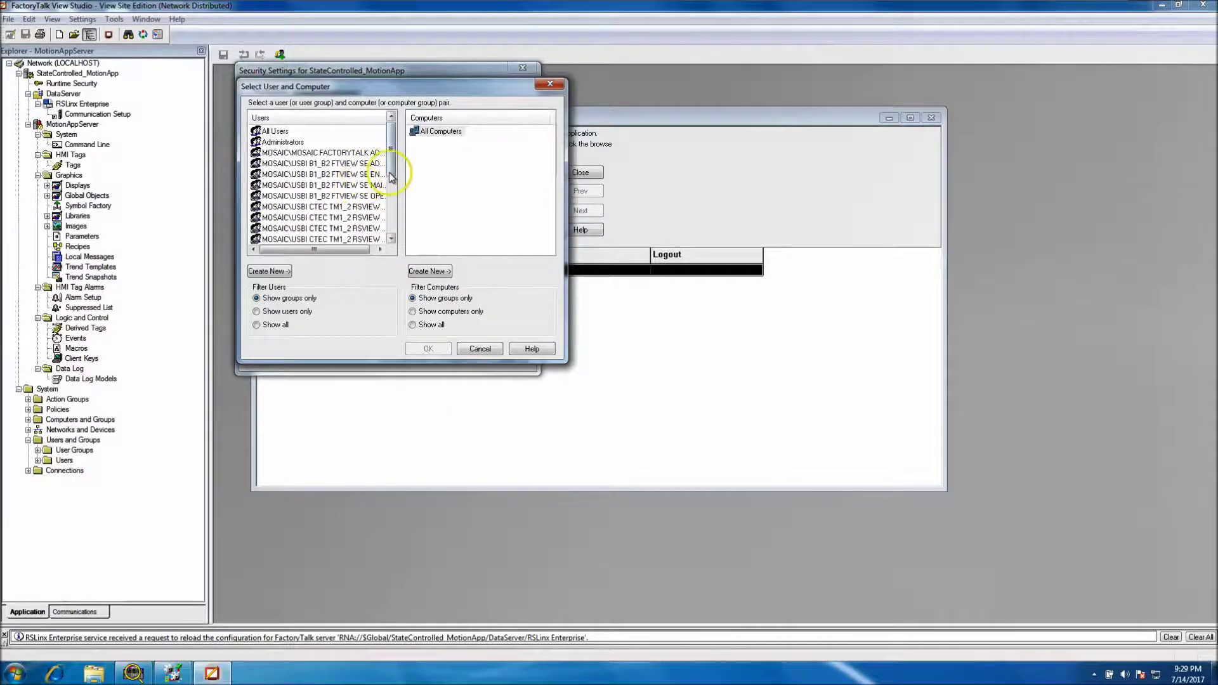
click(257, 314)
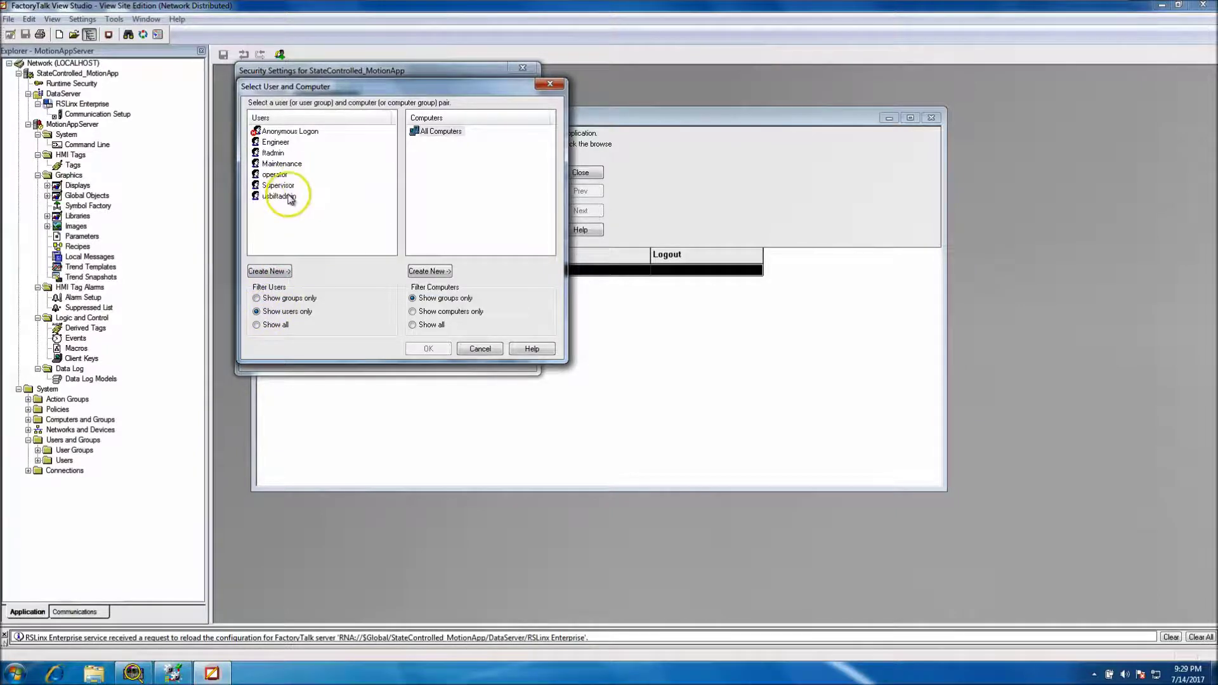
click(276, 175)
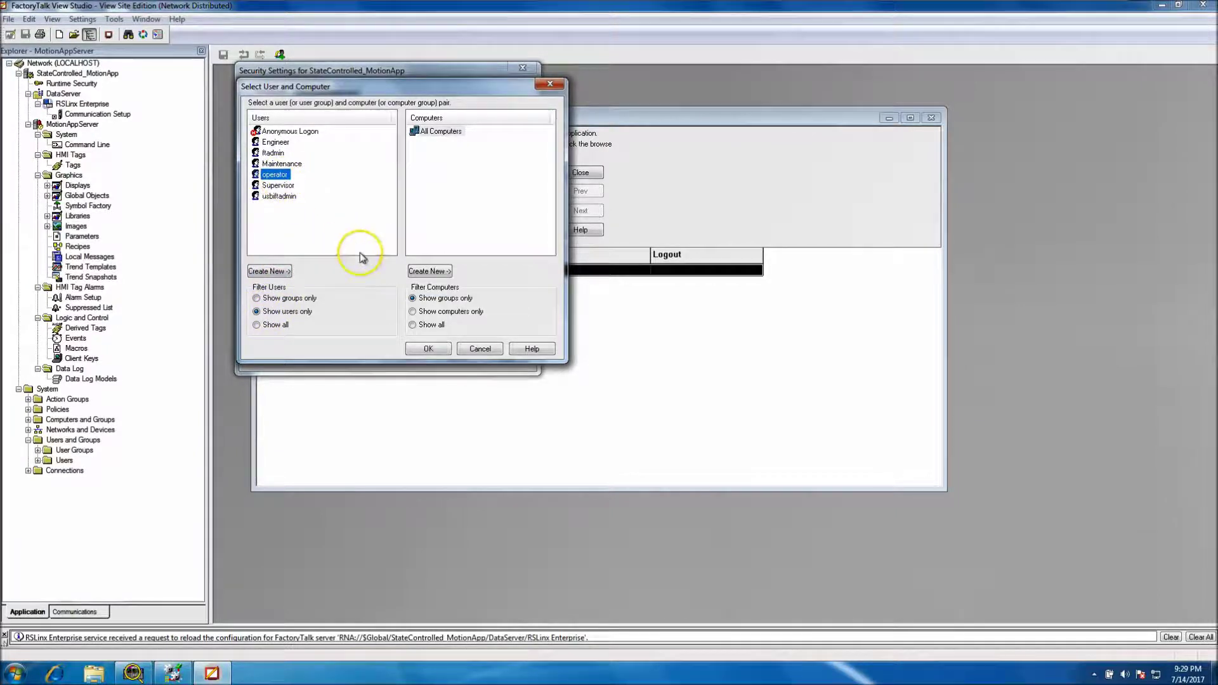
click(429, 349)
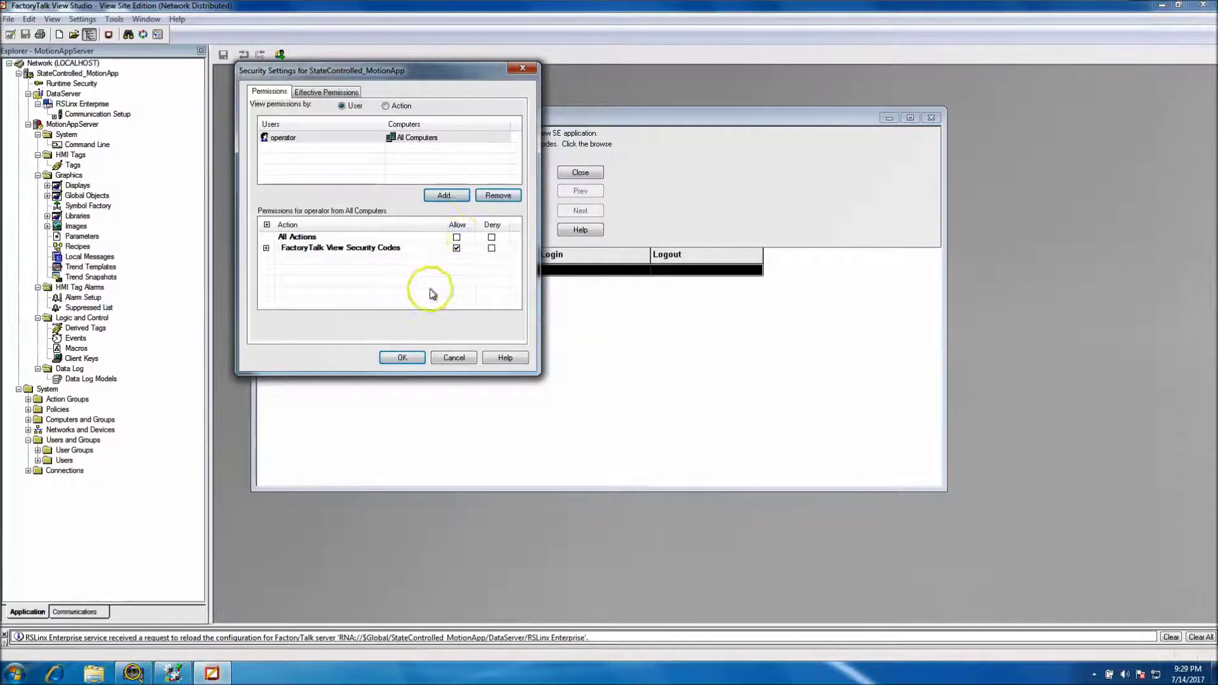
- Add the Administrators group on All Computers to the security accounts, then save and close Runtime Security
click(446, 196)
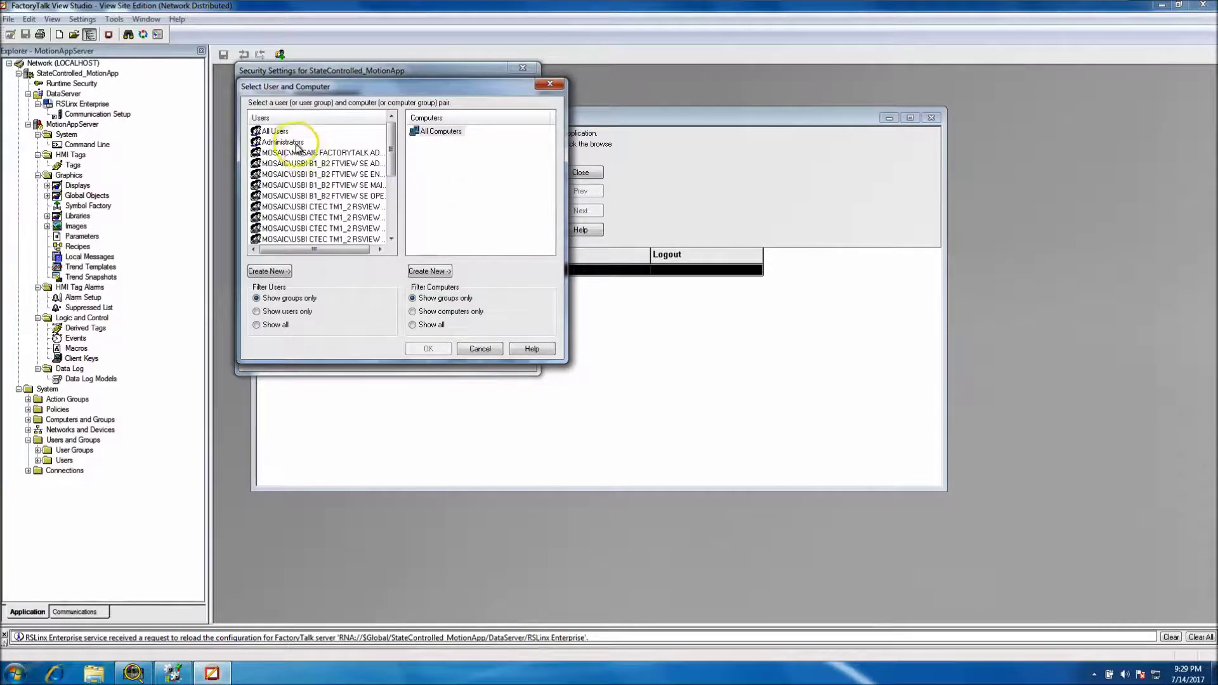
mouse_move(395, 154)
mouse_down()
mouse_move(389, 223)
mouse_move(391, 173)
mouse_up()
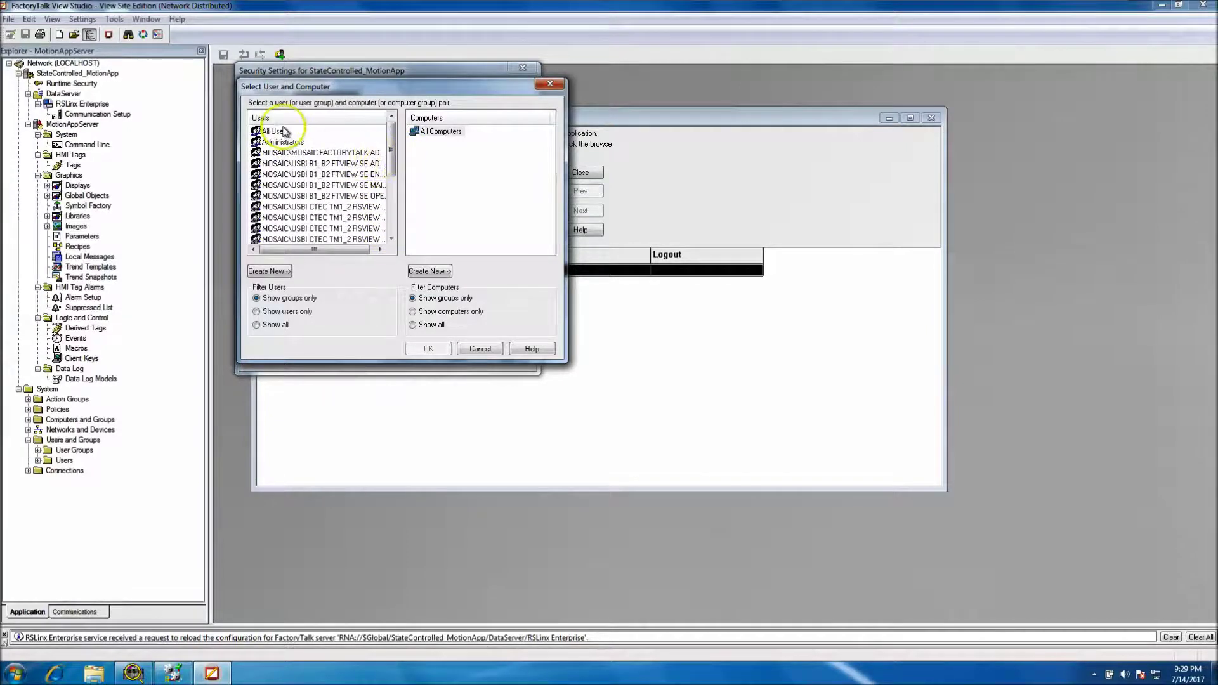
click(285, 143)
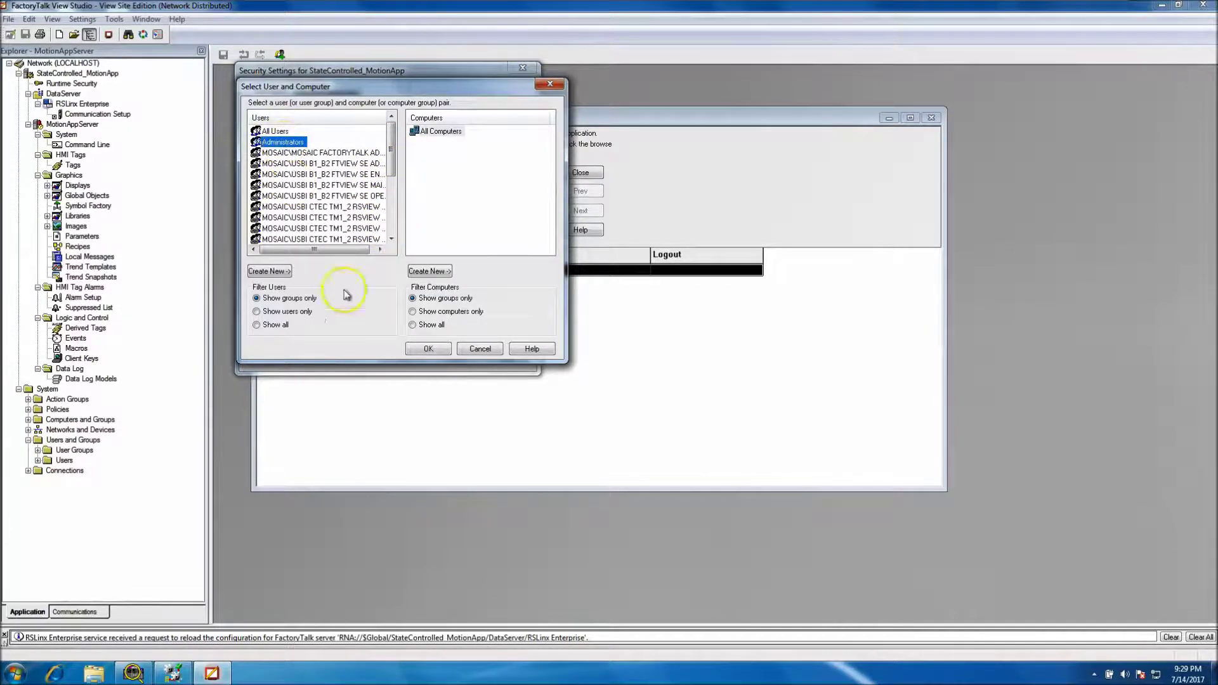
click(428, 348)
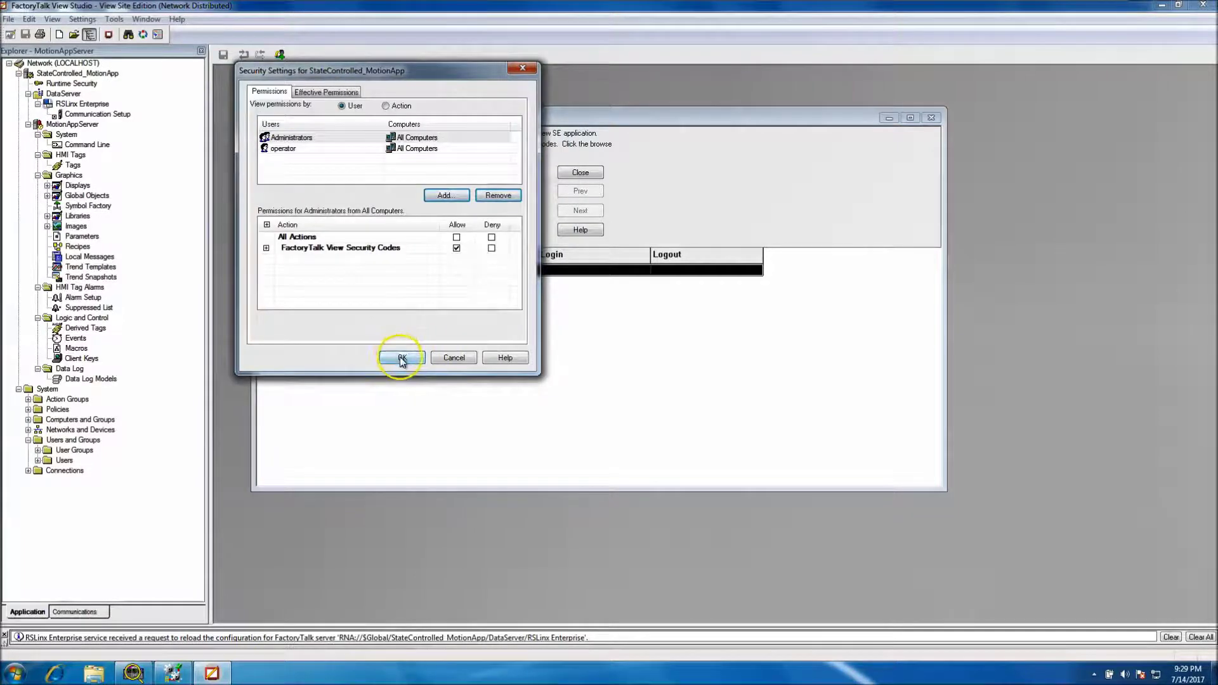
click(402, 358)
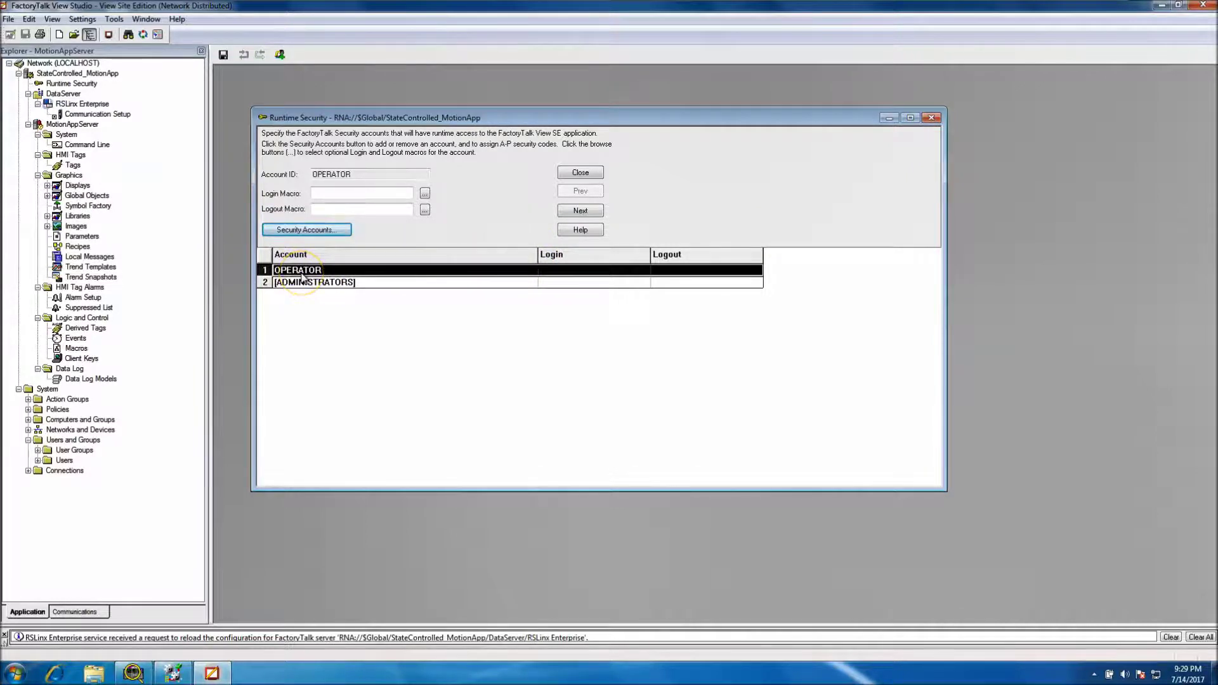
click(937, 120)
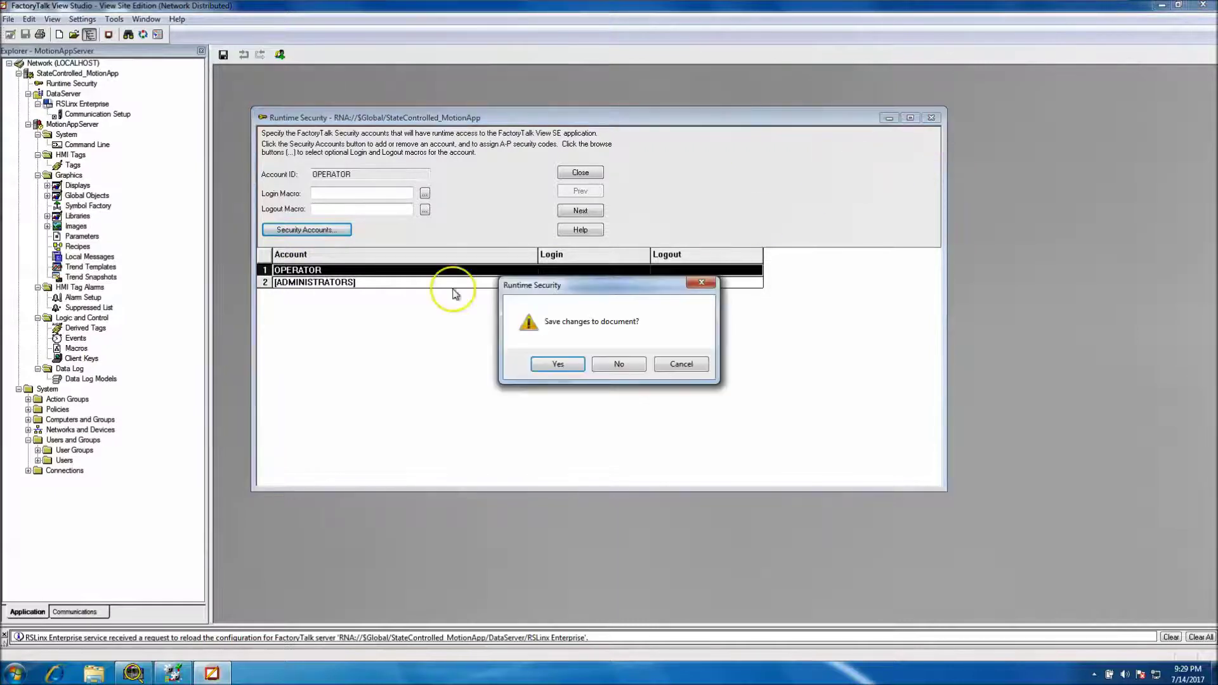
click(547, 362)
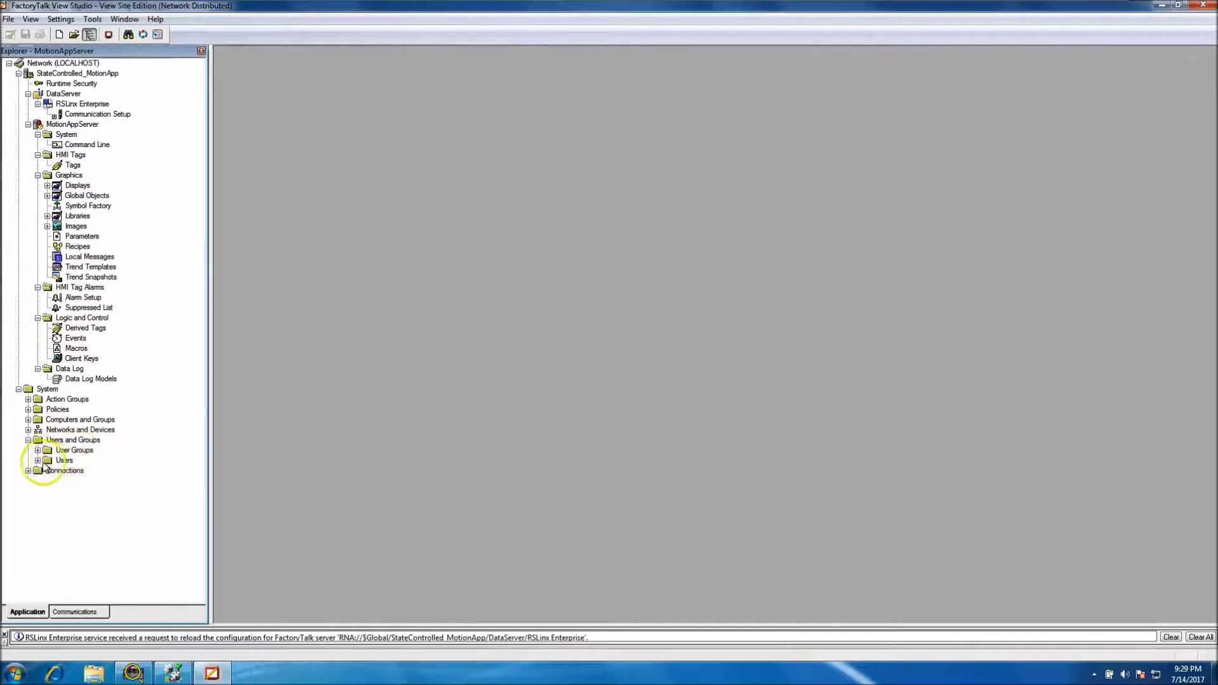
- Expand the system's Users folder and look at the new user form, cancelling it without creating a user
click(29, 440)
click(28, 441)
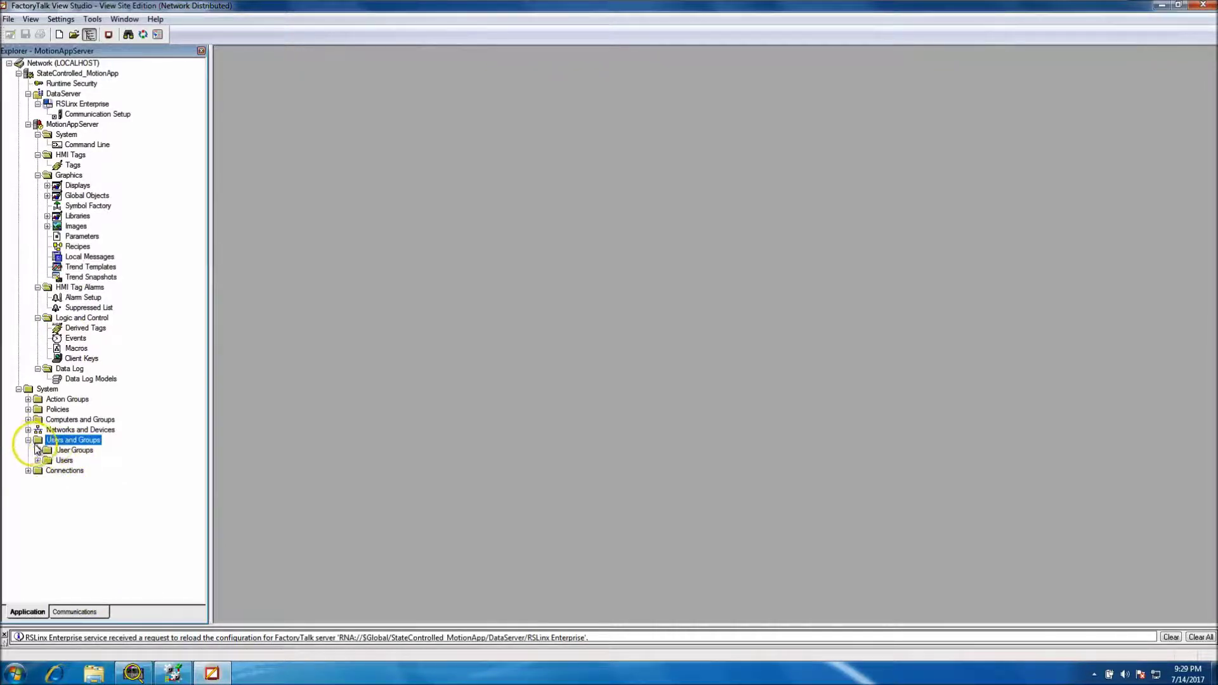
click(38, 451)
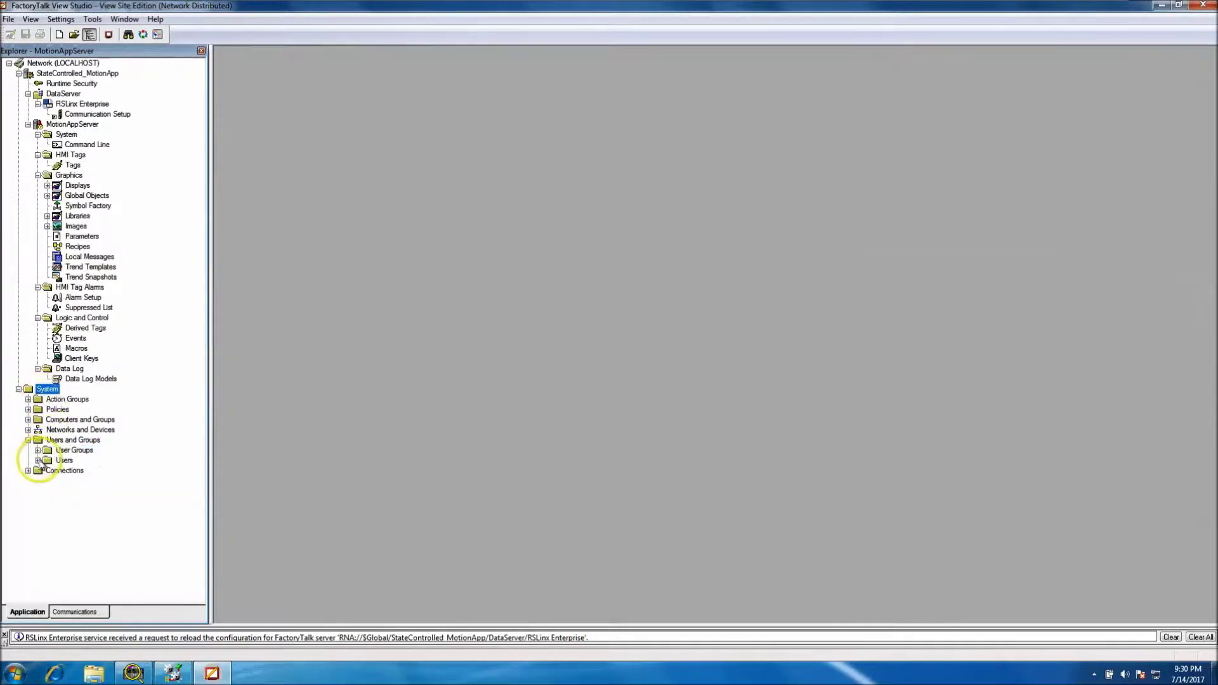
double_click(40, 461)
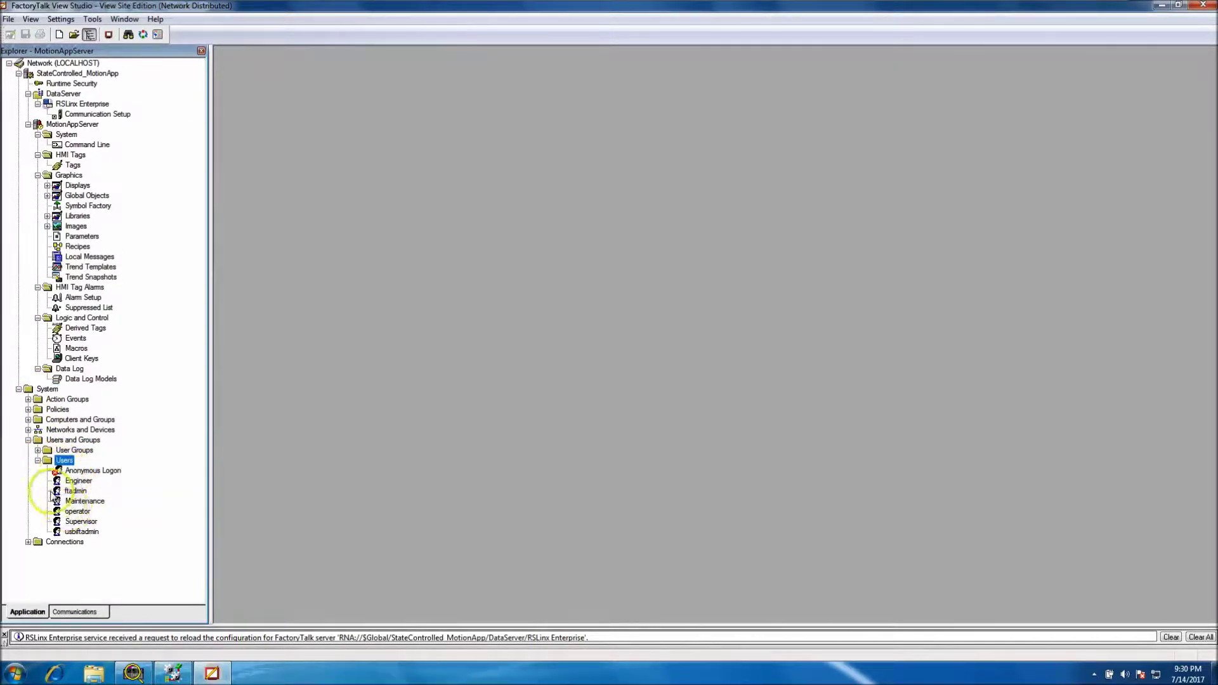
right_click(67, 460)
mouse_move(83, 468)
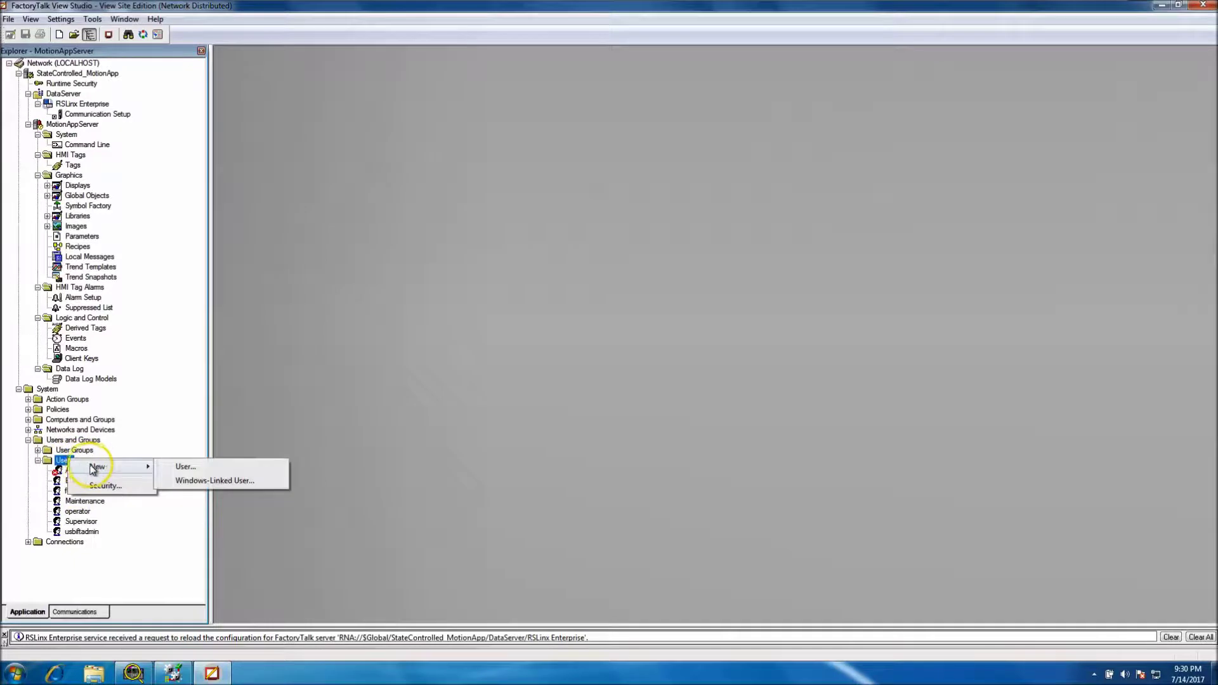
click(165, 467)
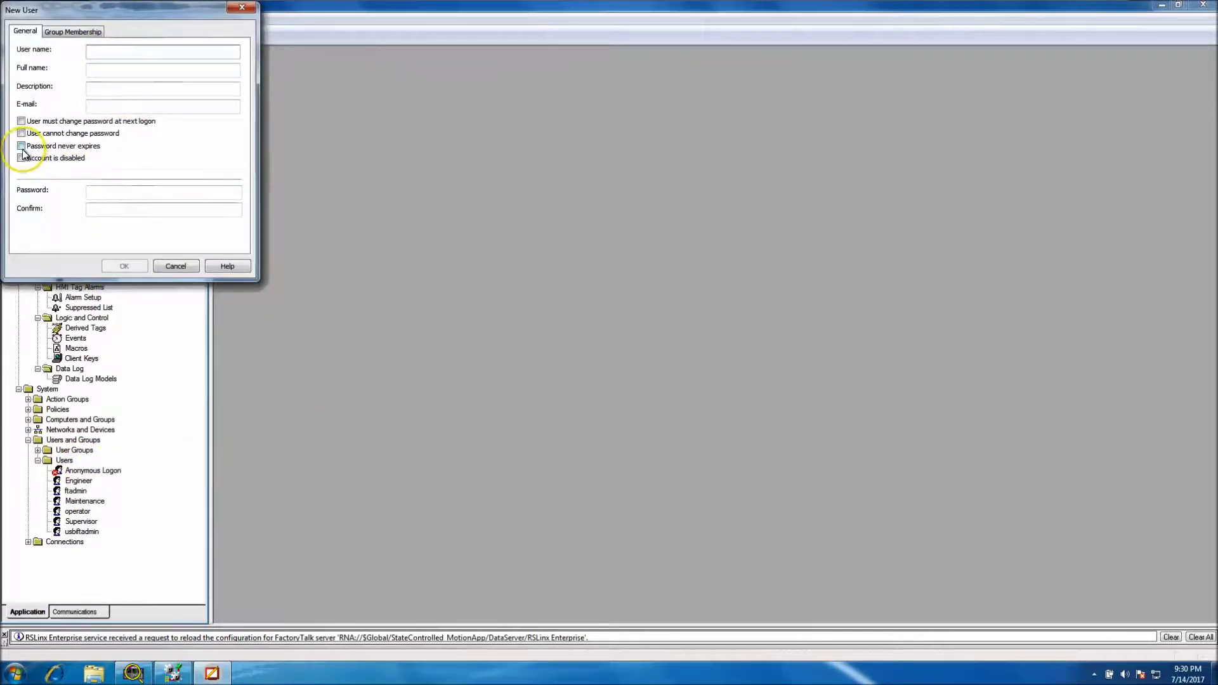
click(173, 266)
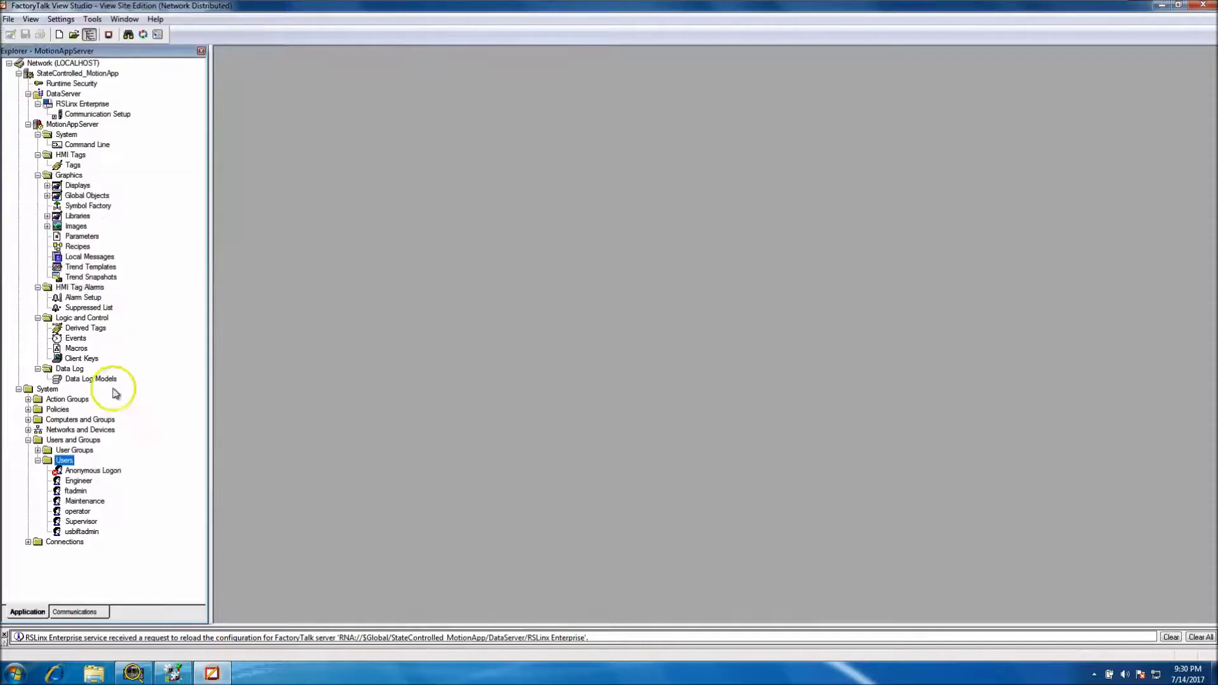
- Review the operator user's general and group membership properties, close them without changes, and collapse the Users folder
right_click(89, 511)
click(114, 538)
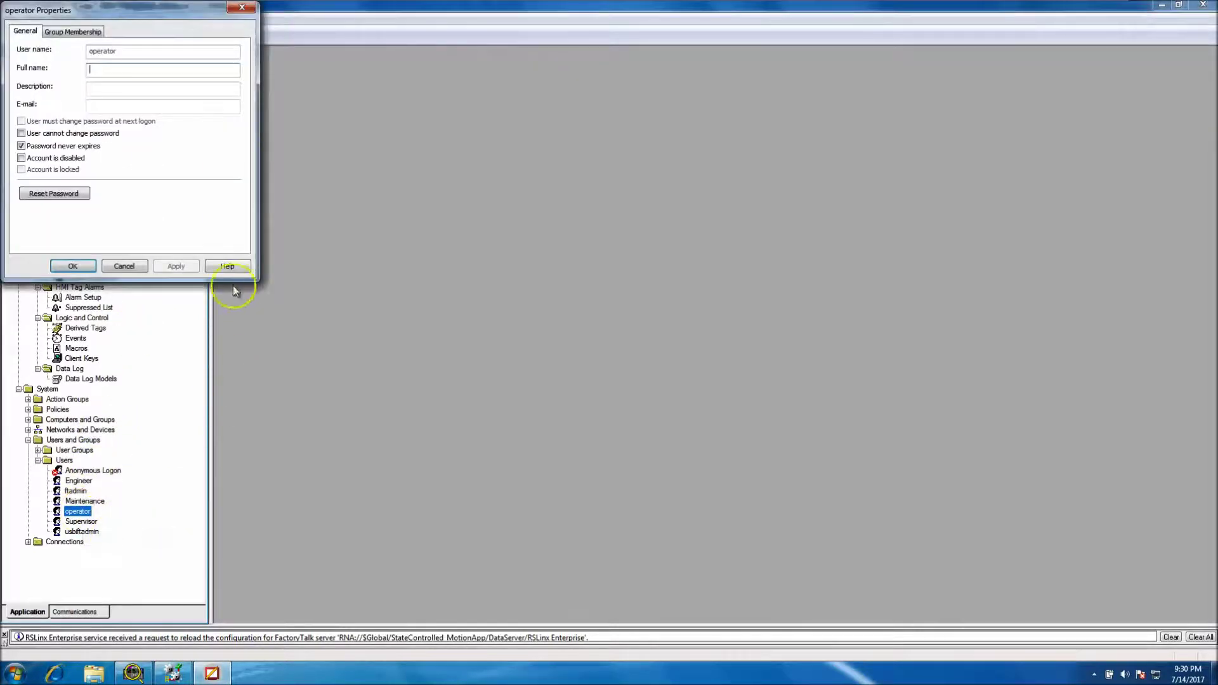
drag(122, 6, 514, 281)
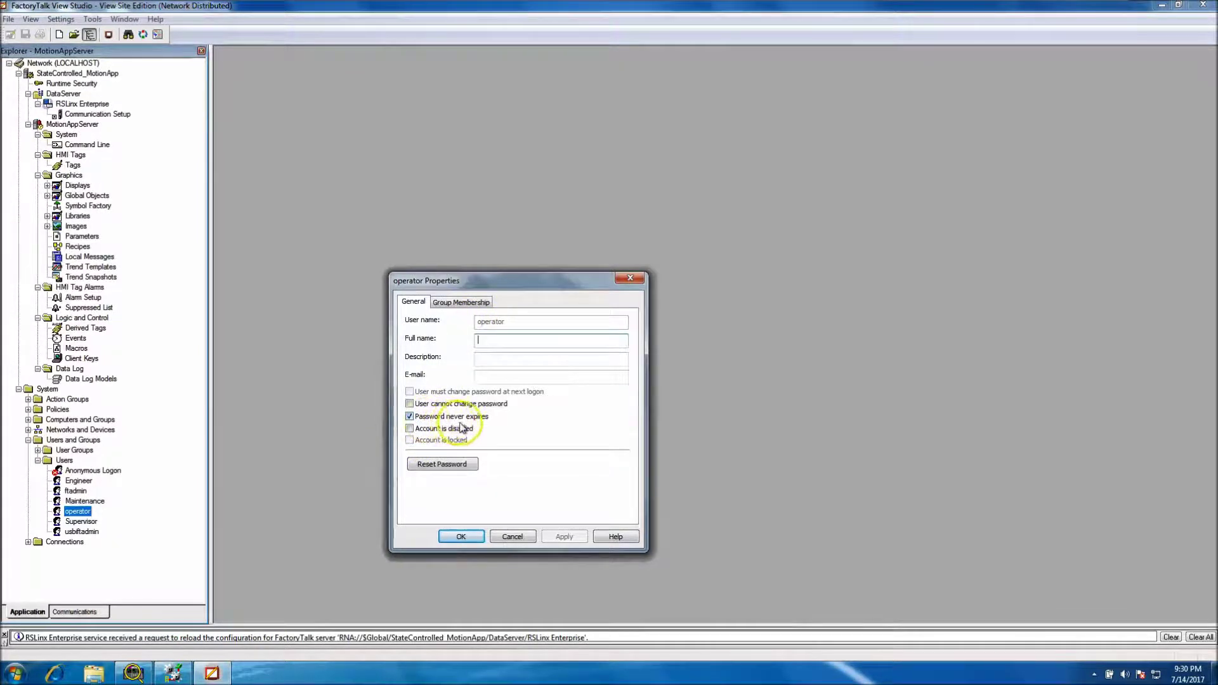
click(466, 303)
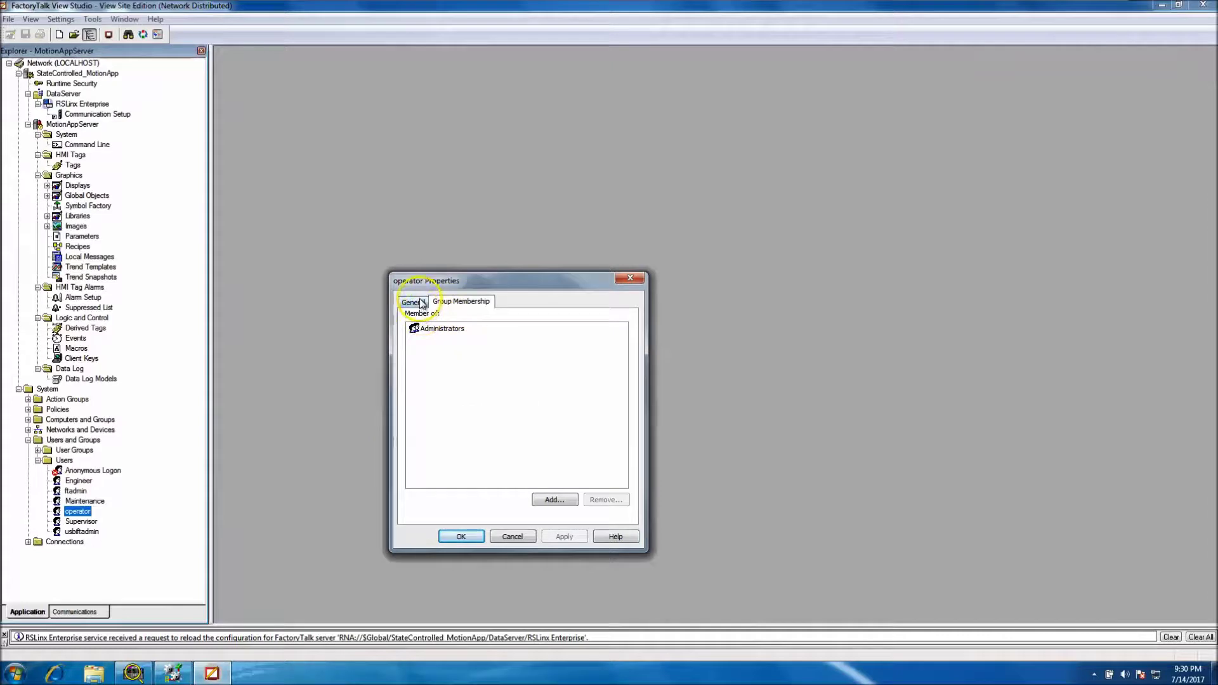
click(413, 303)
click(512, 536)
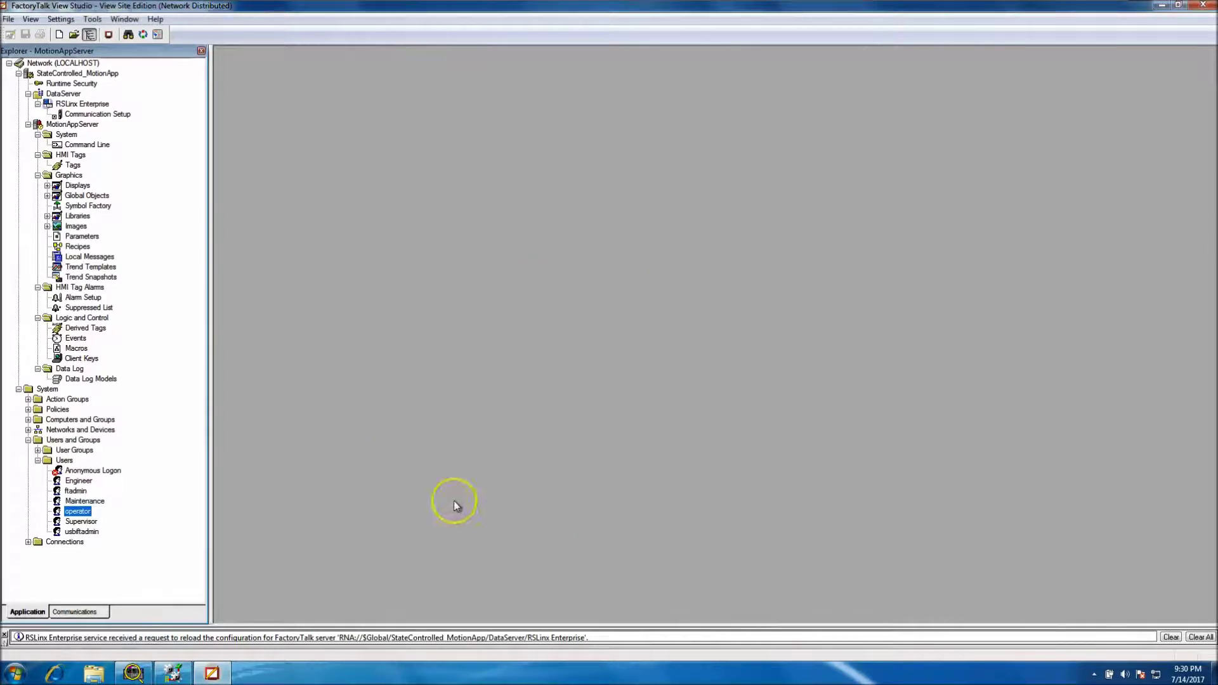
click(38, 461)
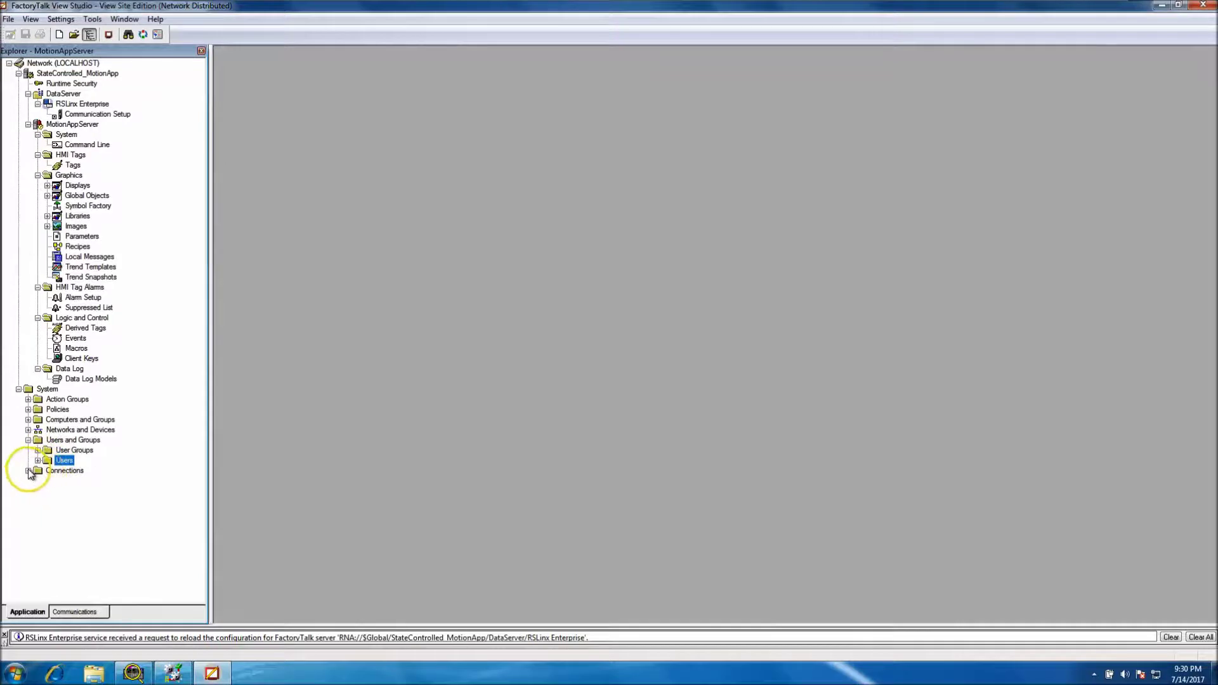
- Look through the displays of MotionAppServer, then collapse the Displays and Users and Groups folders
click(47, 186)
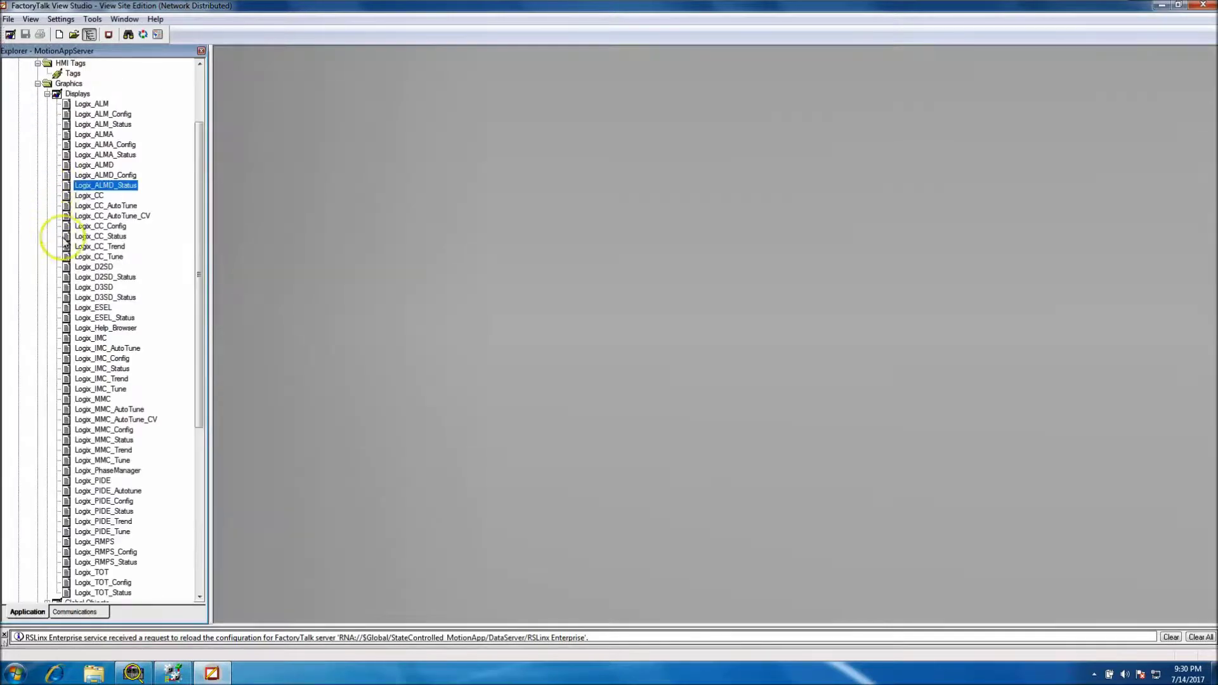
click(47, 93)
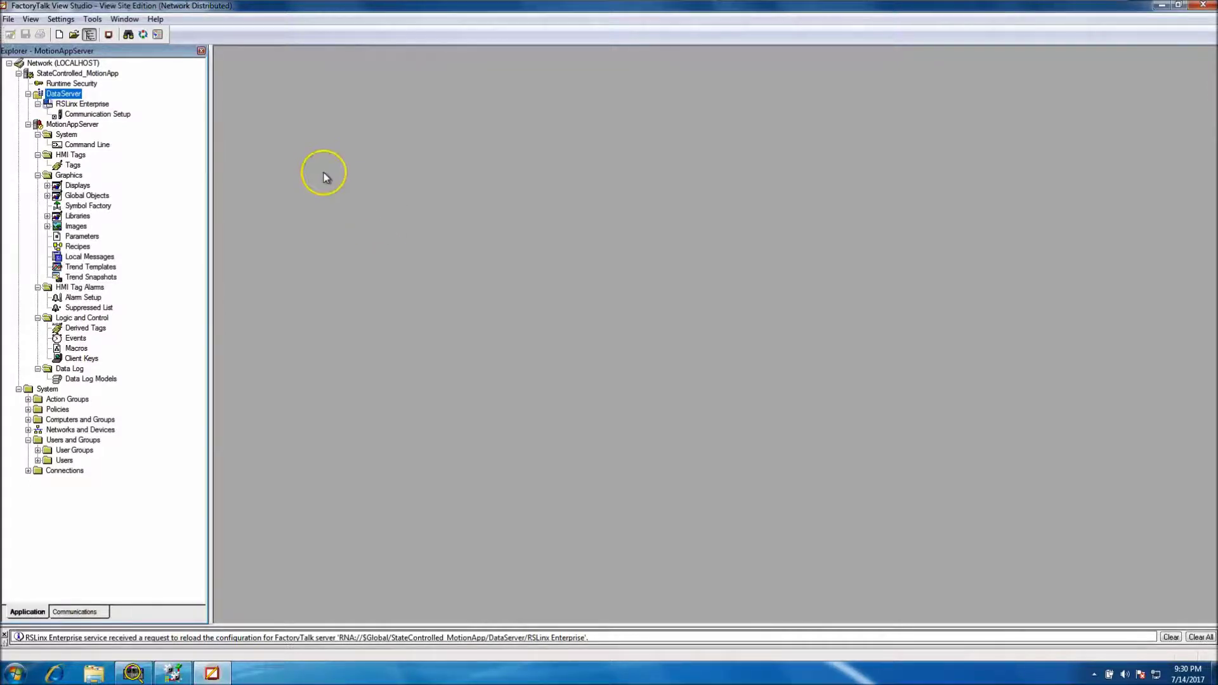
double_click(47, 186)
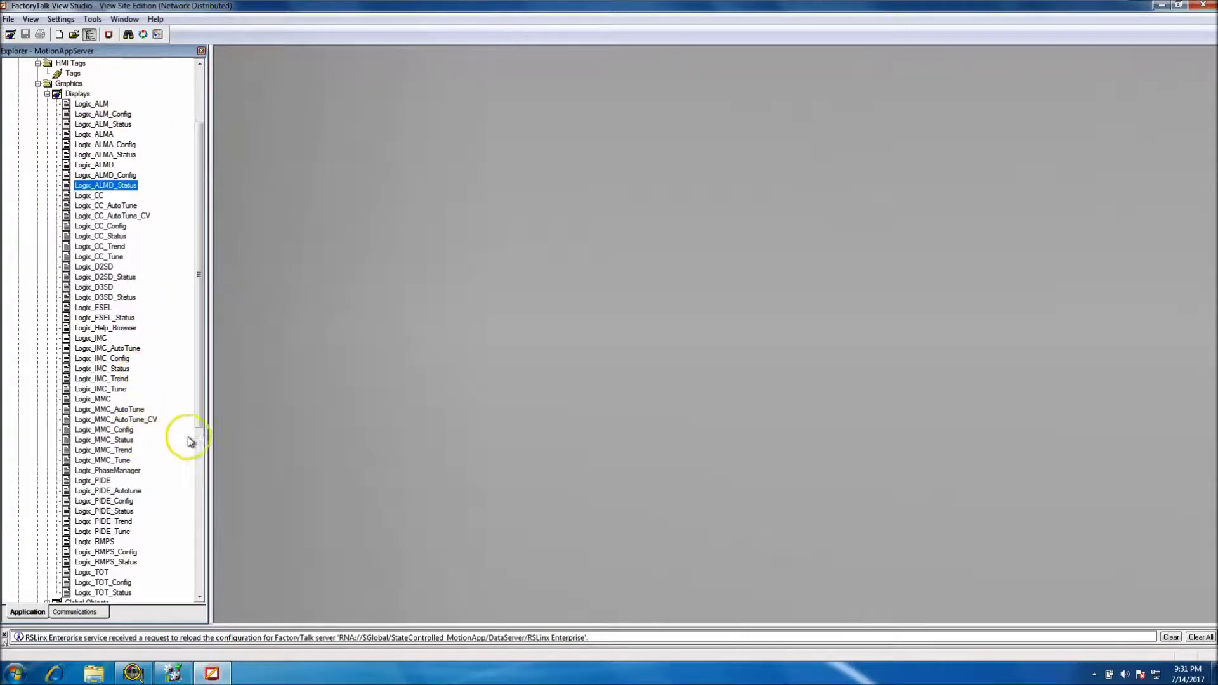
key(Num_Lock)
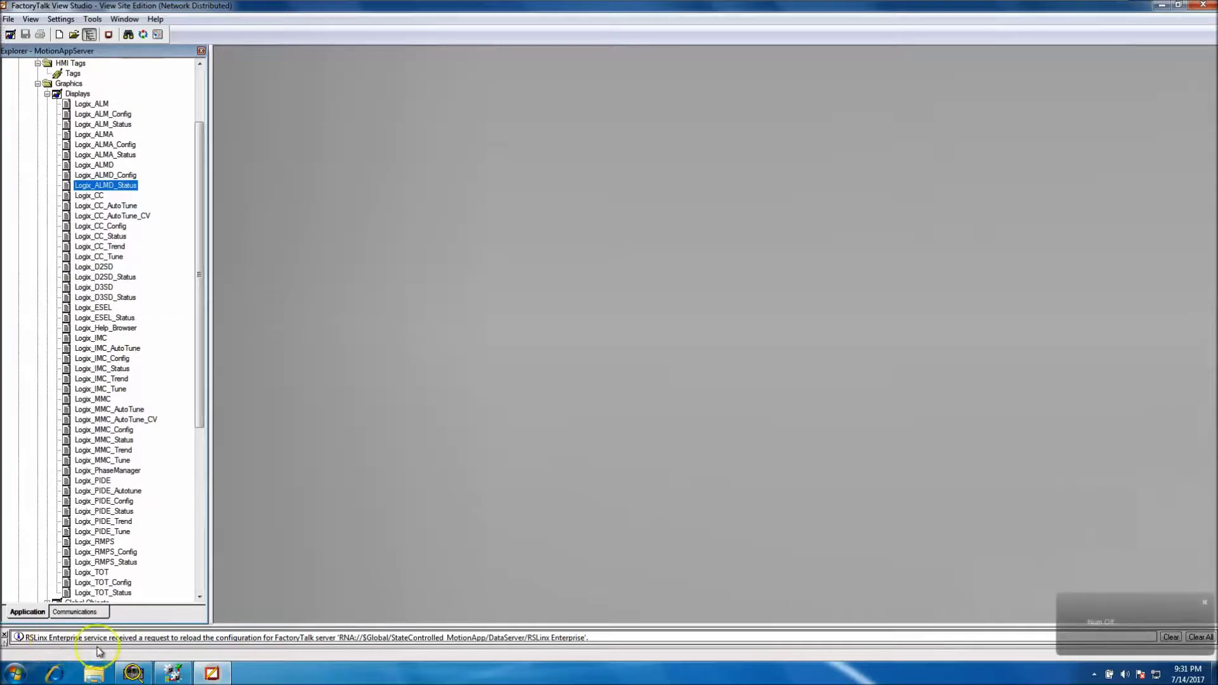
drag(198, 413, 204, 368)
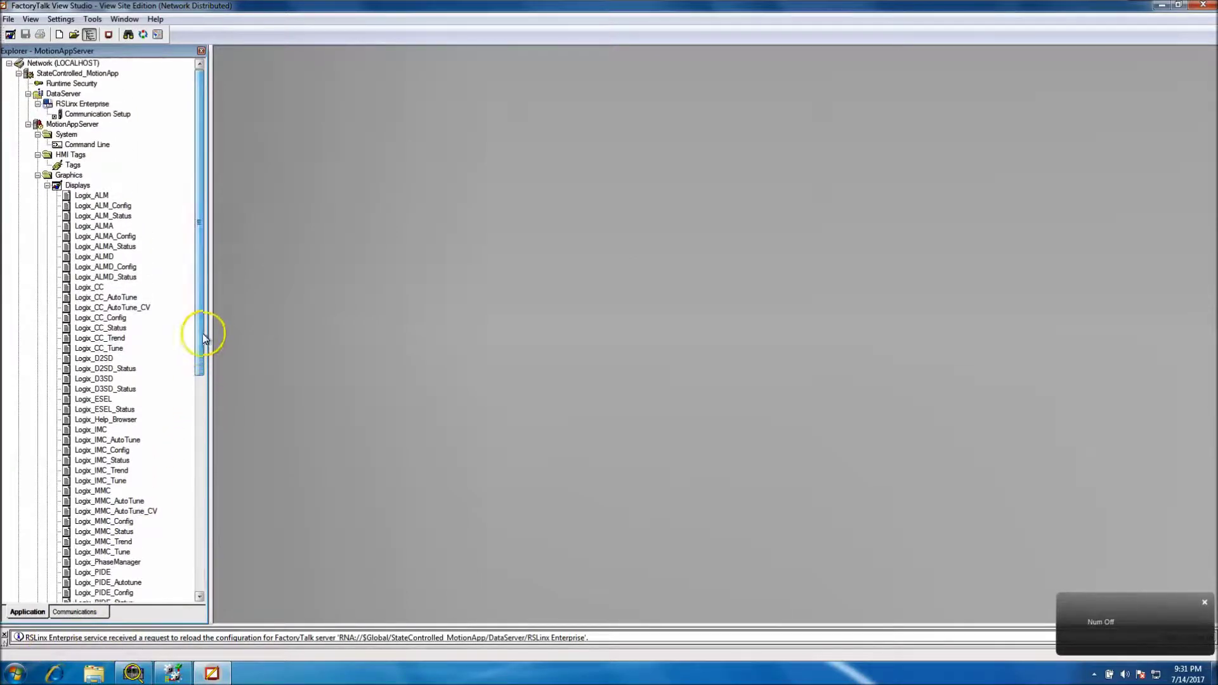
click(46, 186)
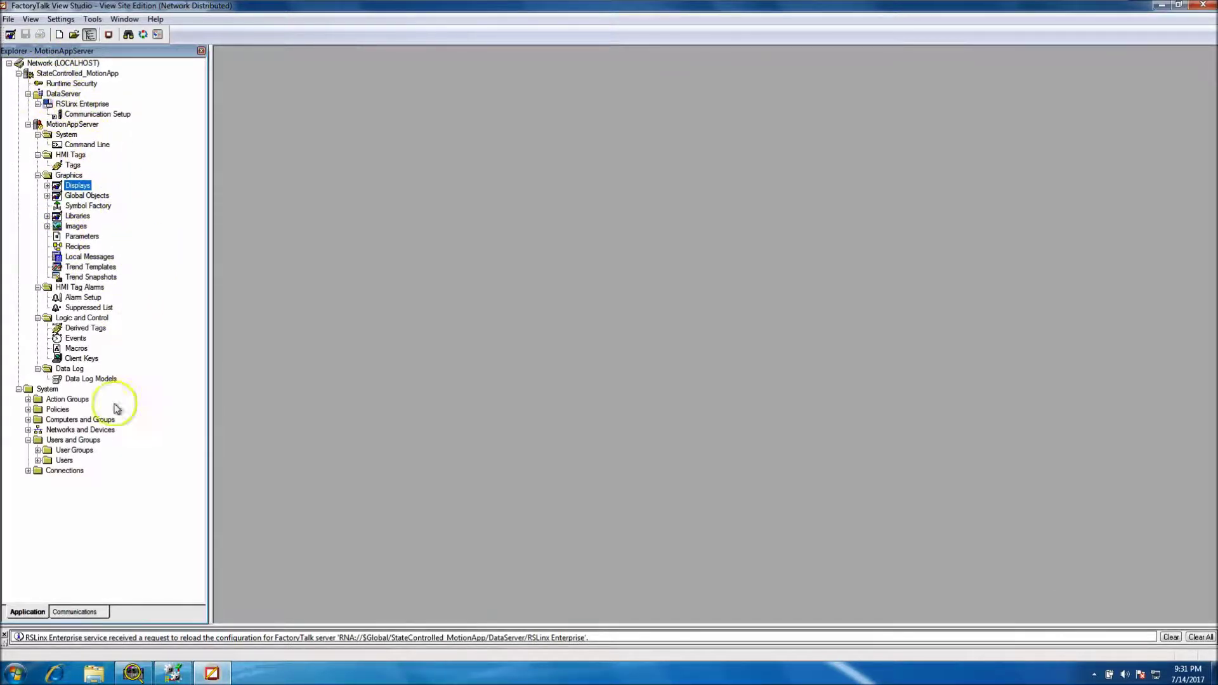
double_click(63, 439)
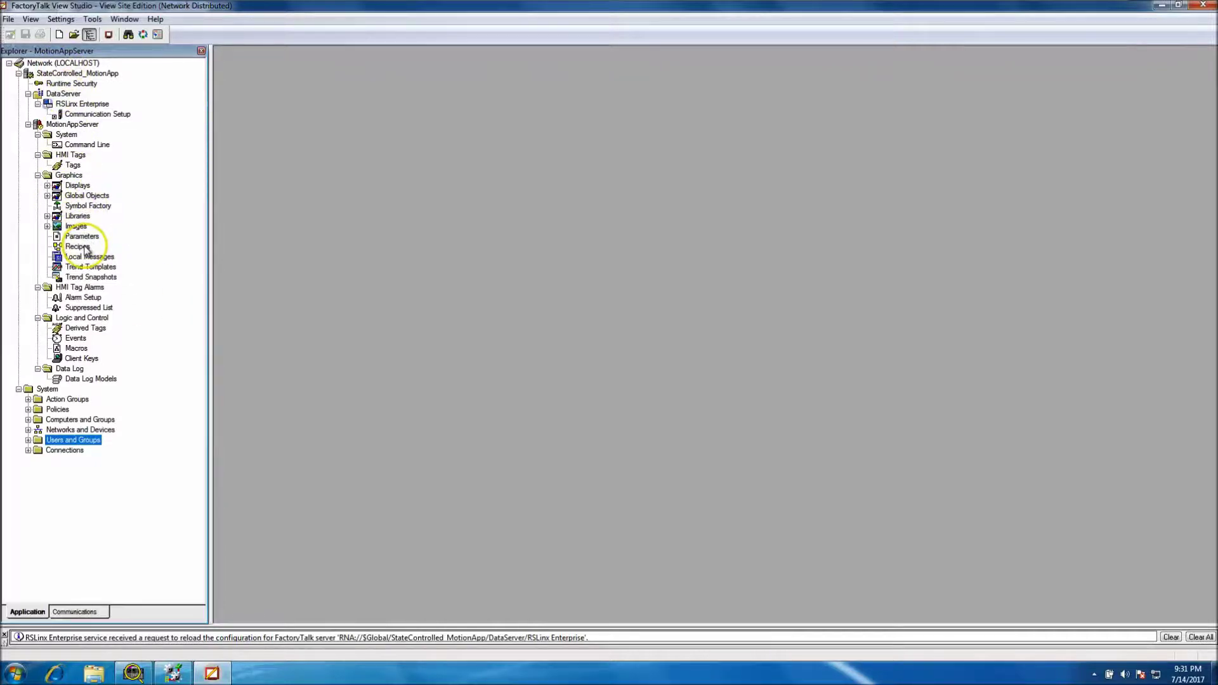
click(75, 349)
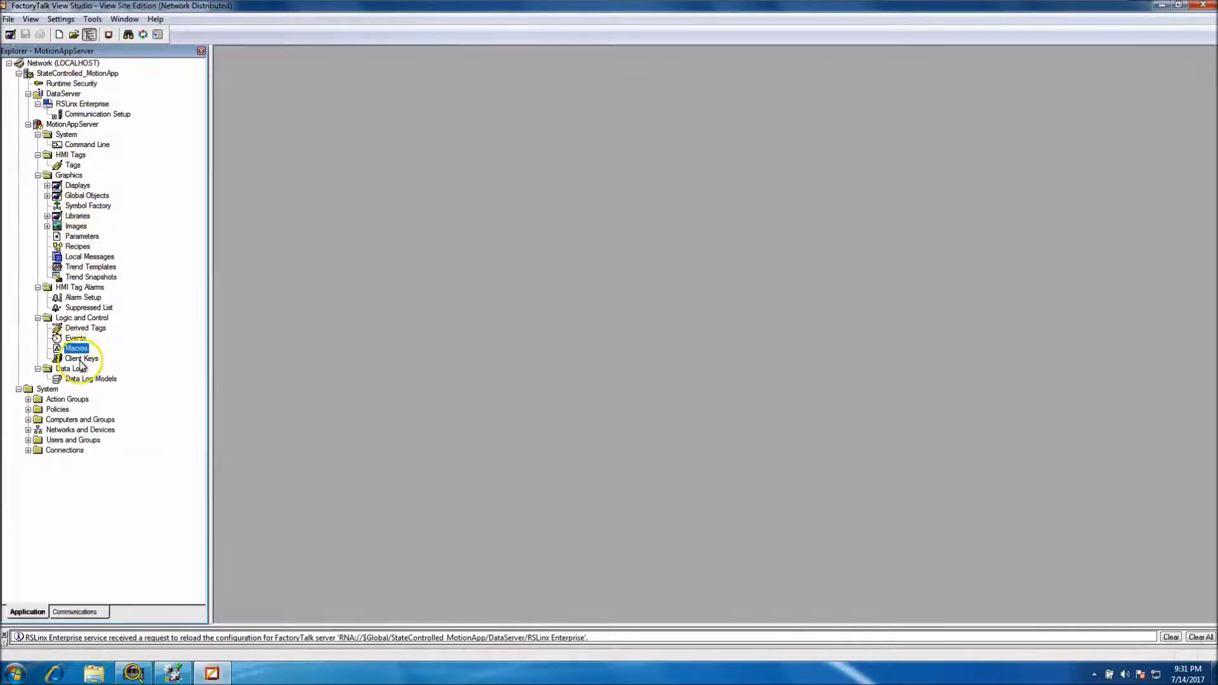
click(75, 359)
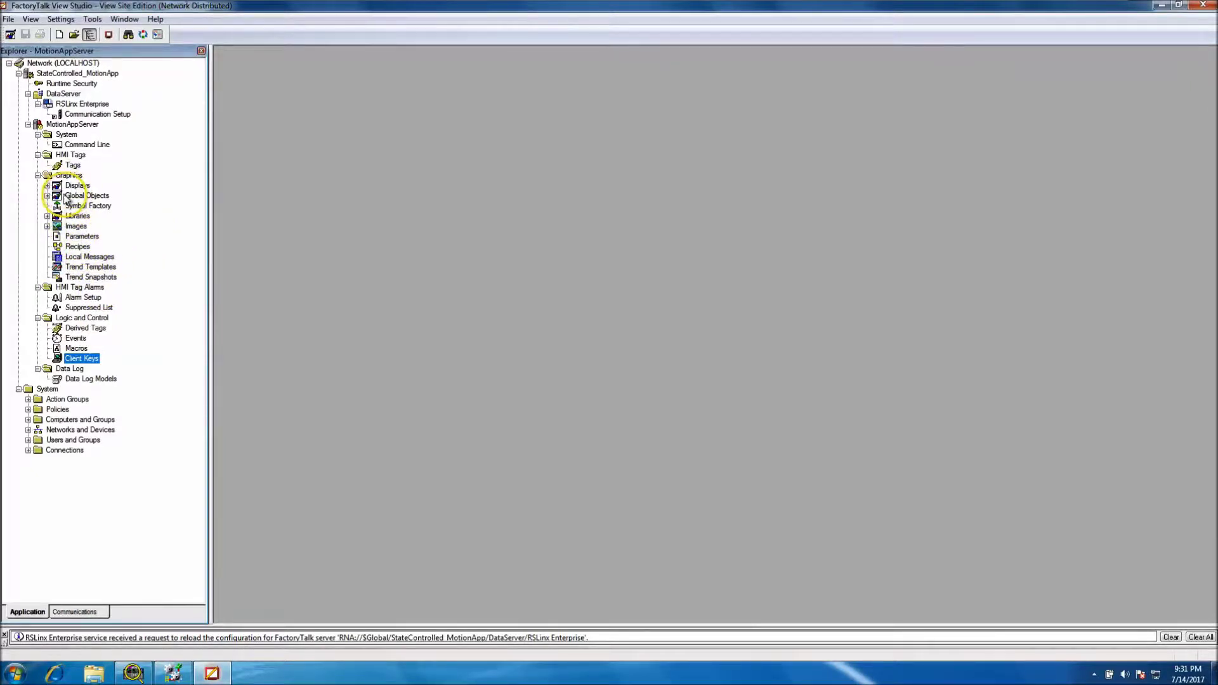
click(66, 74)
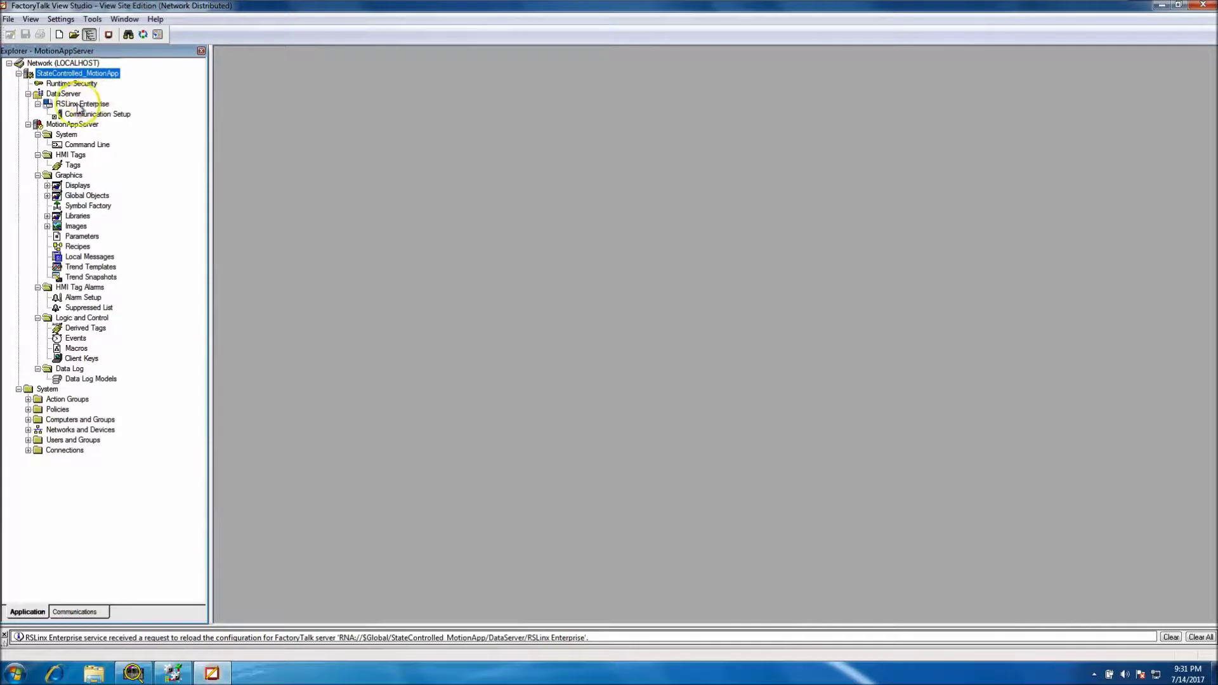
- Review the general, redundancy and startup component properties of MotionAppServer, then close them without changes
right_click(58, 125)
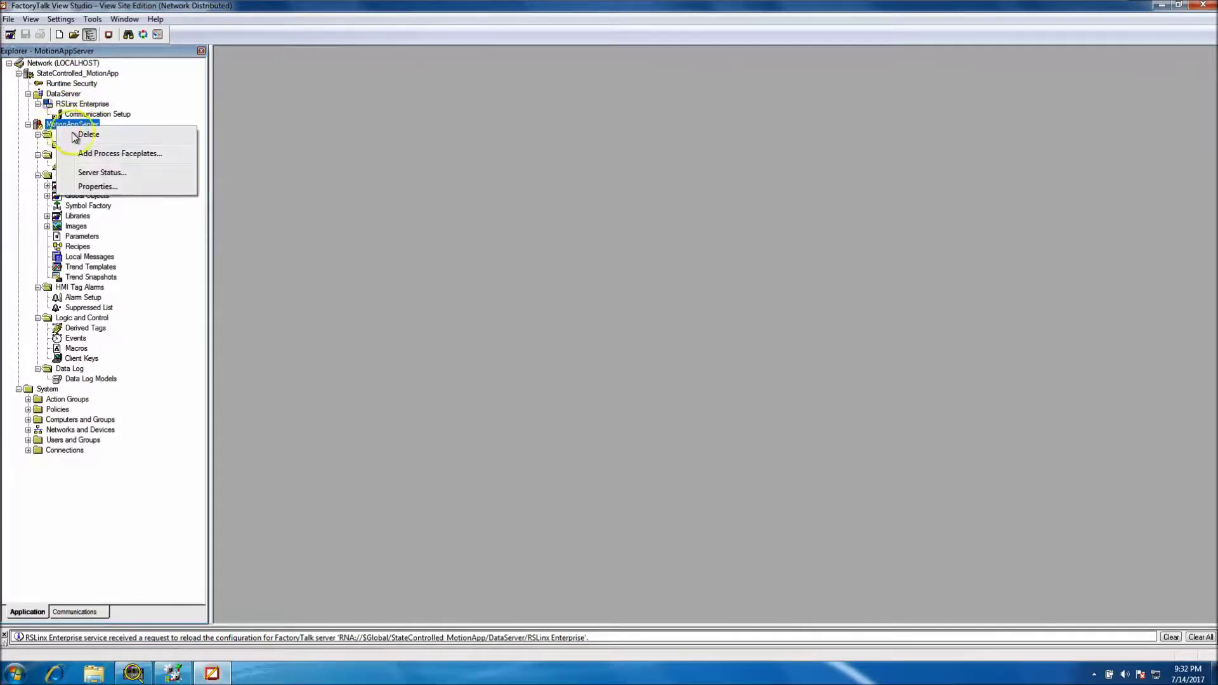
click(98, 186)
drag(116, 21, 438, 201)
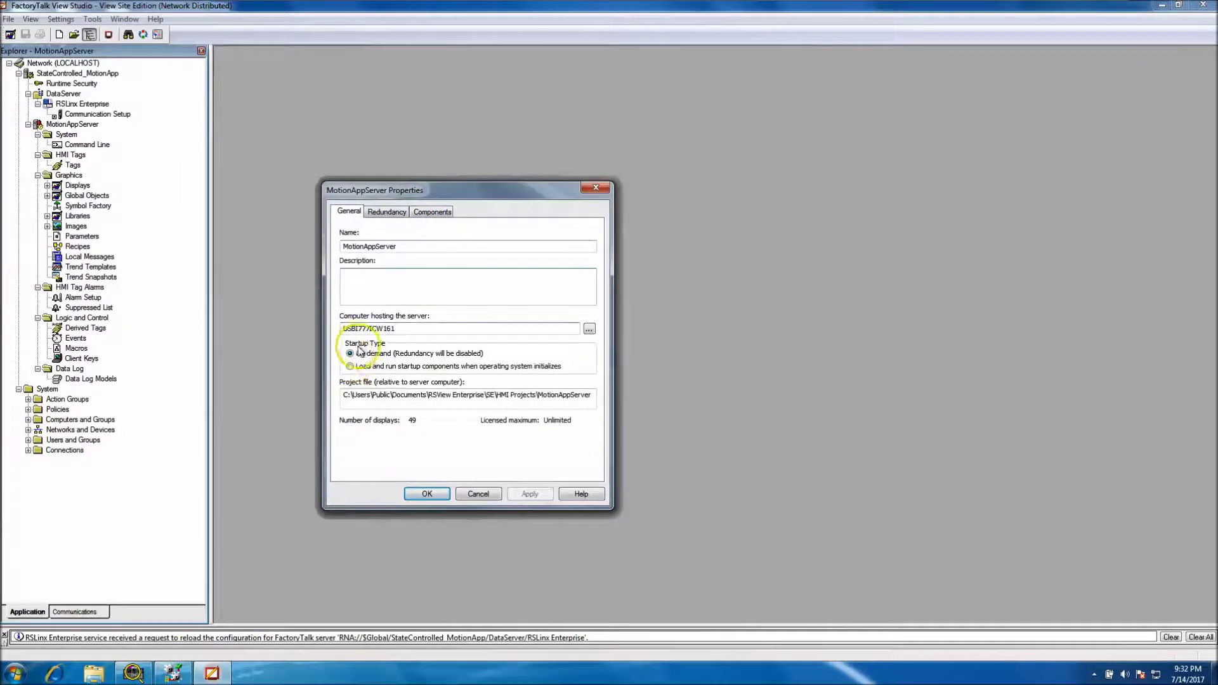
click(388, 212)
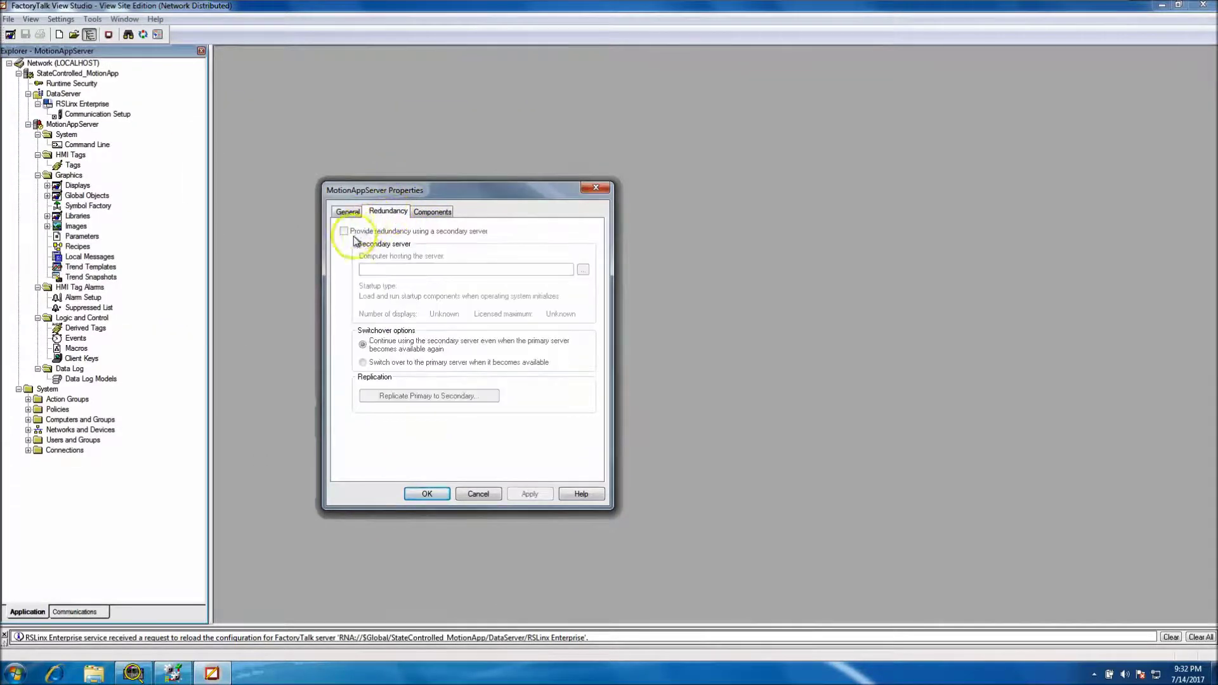
click(432, 212)
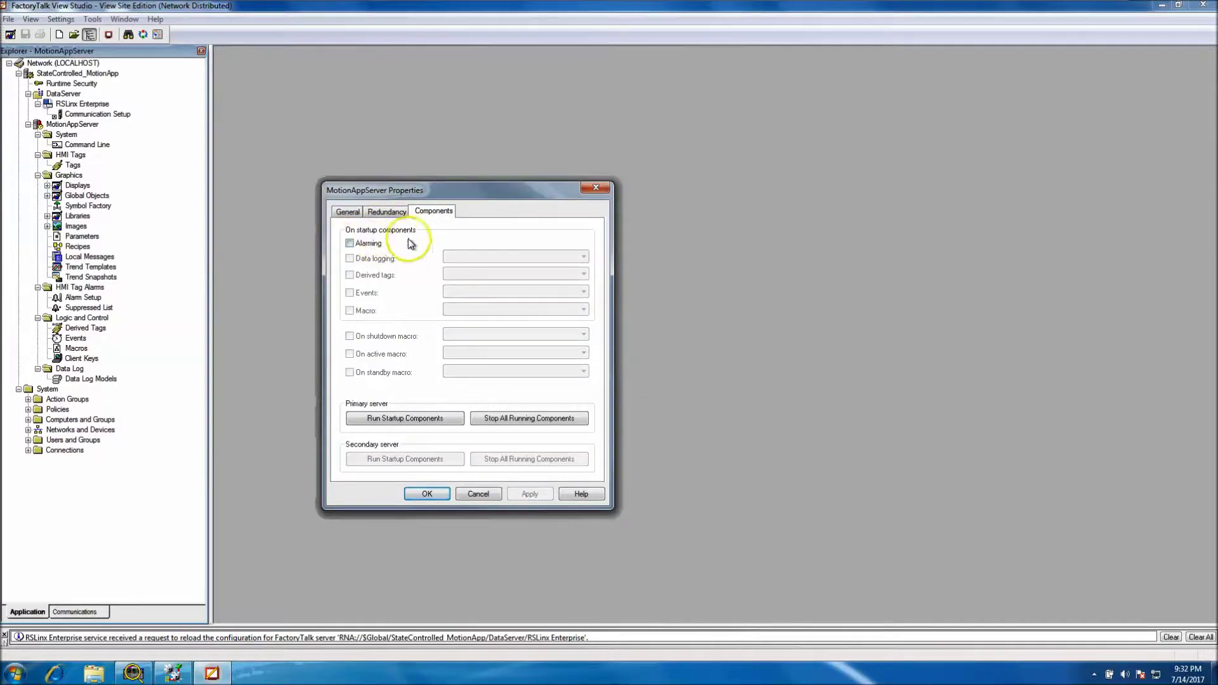
click(348, 212)
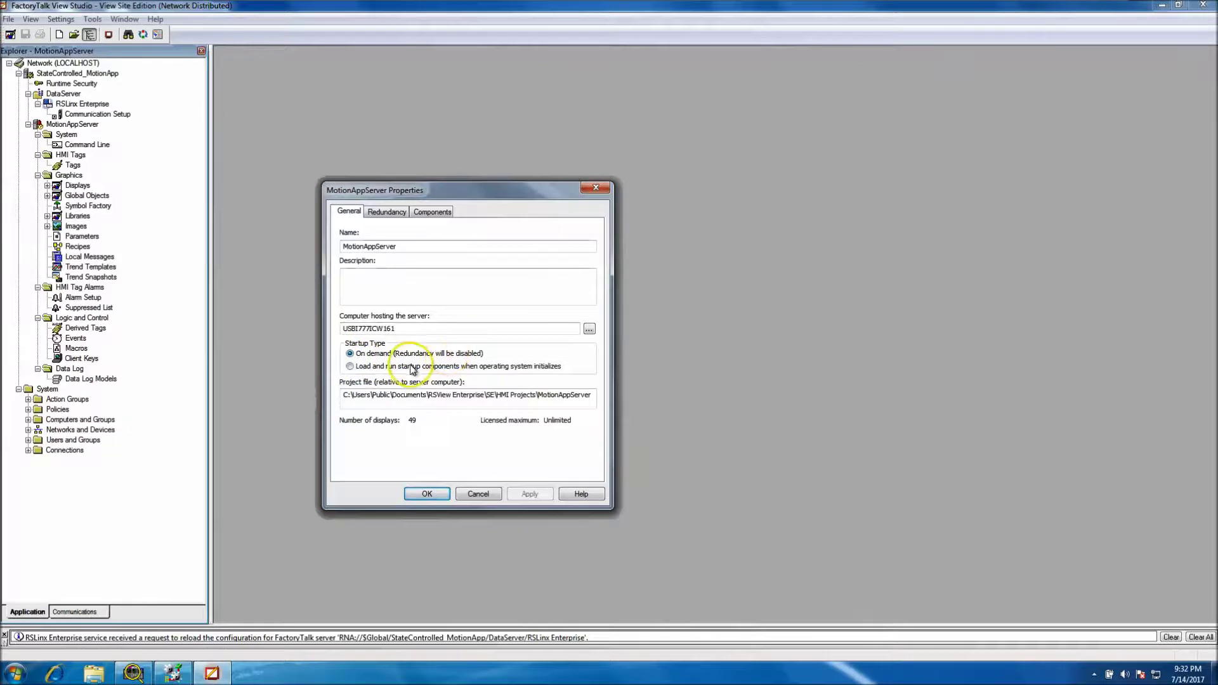
click(427, 494)
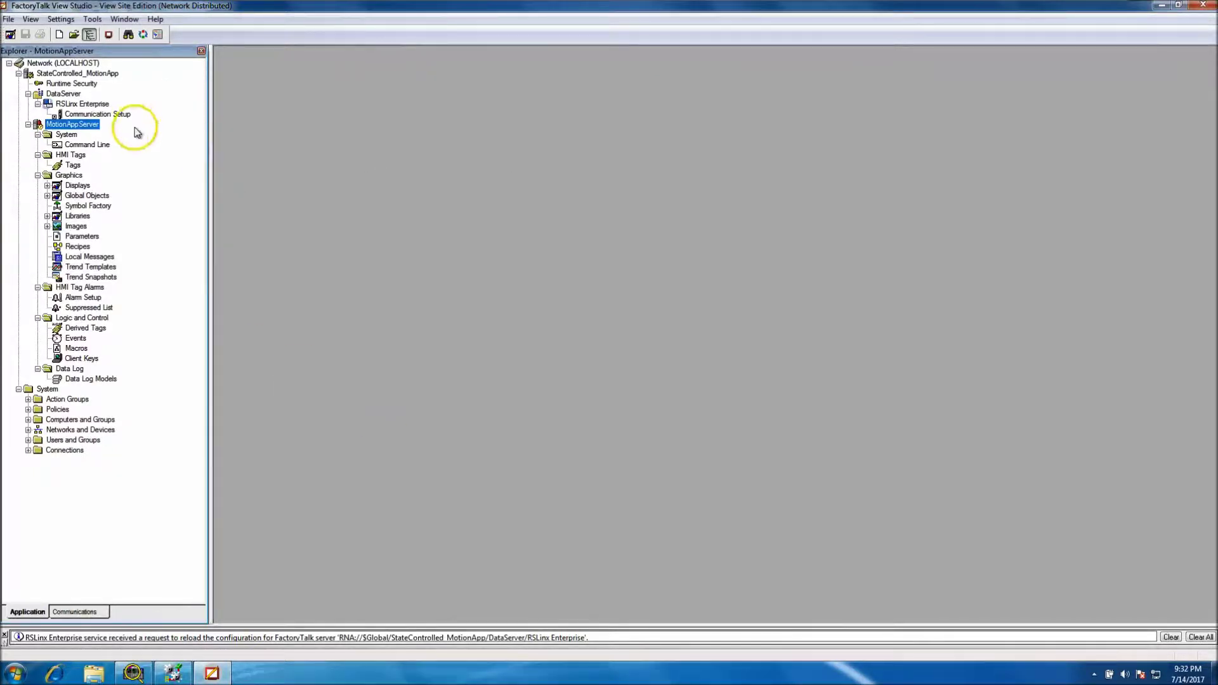
- View the DataServer area's properties and cancel without changes
click(63, 94)
right_click(67, 97)
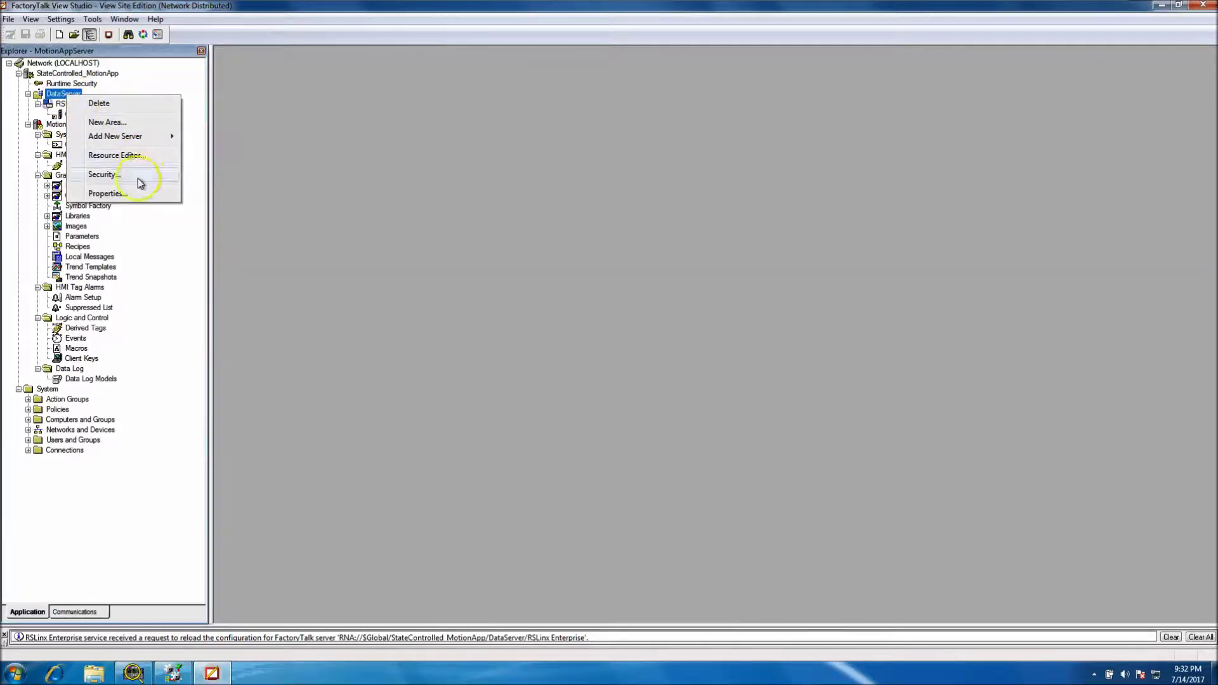
click(140, 193)
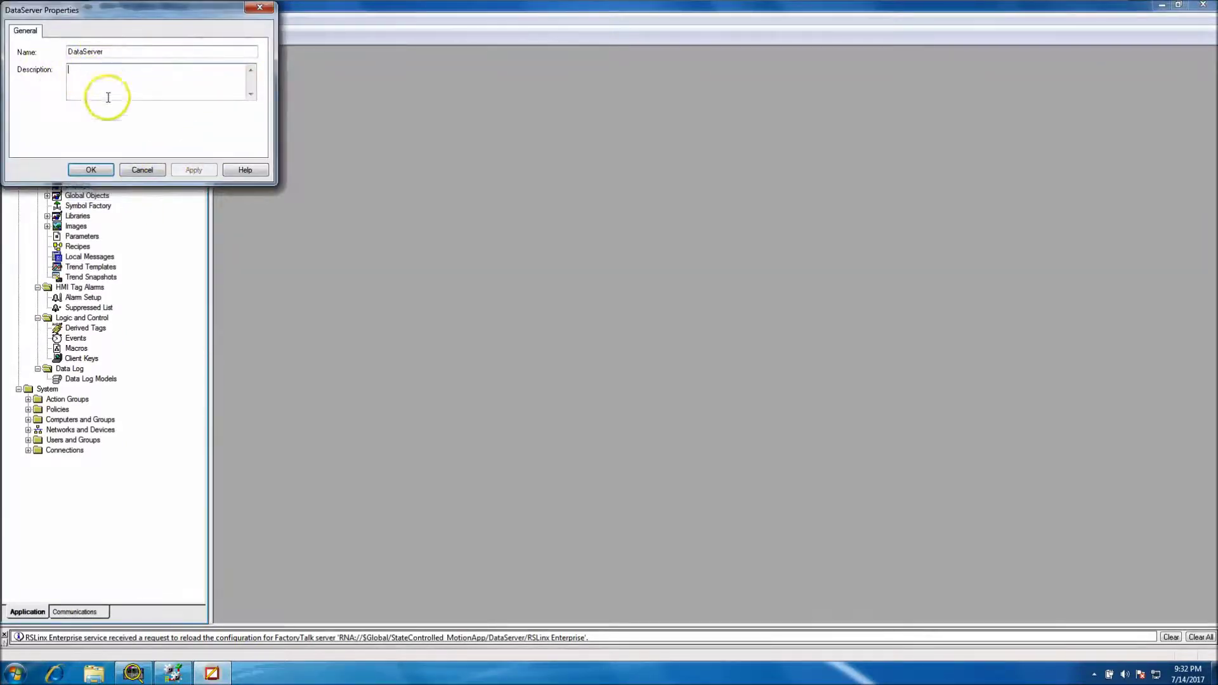
click(142, 169)
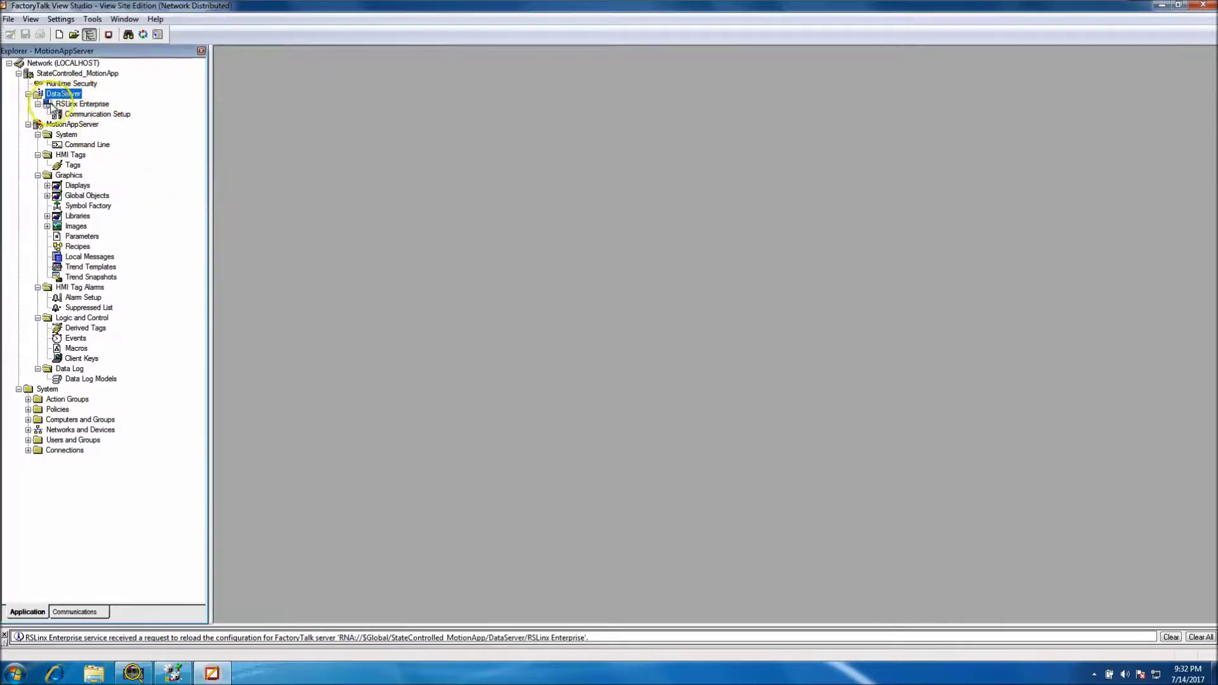
click(89, 105)
right_click(90, 106)
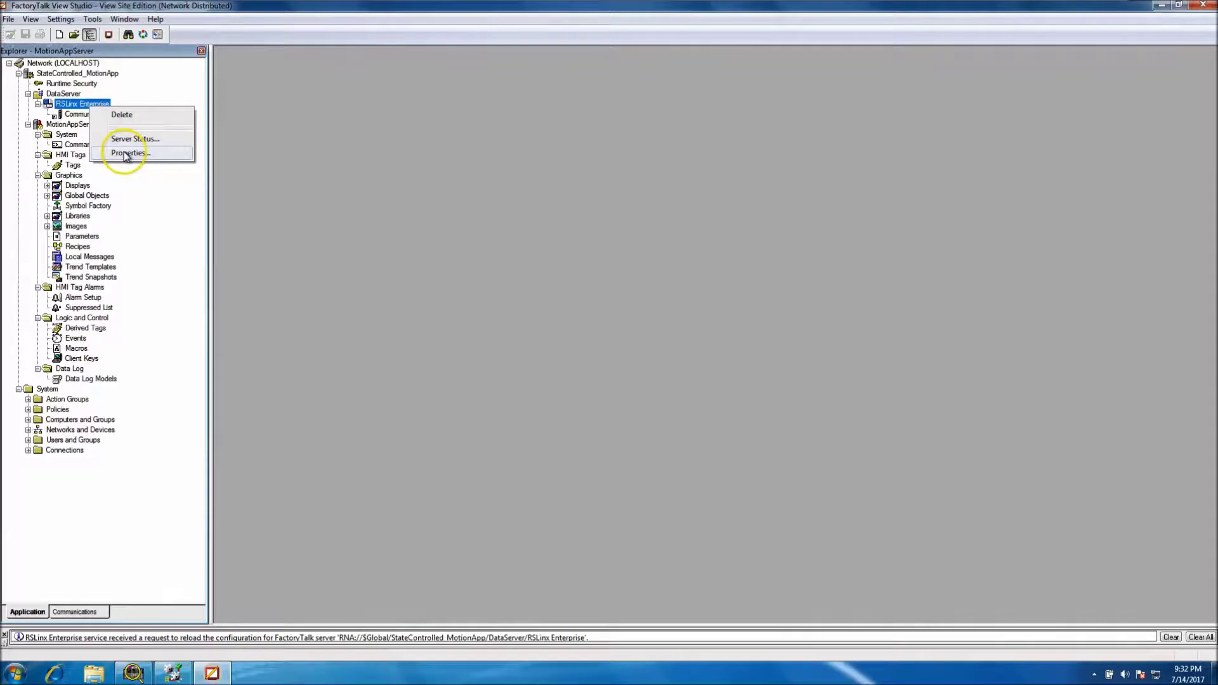
click(115, 93)
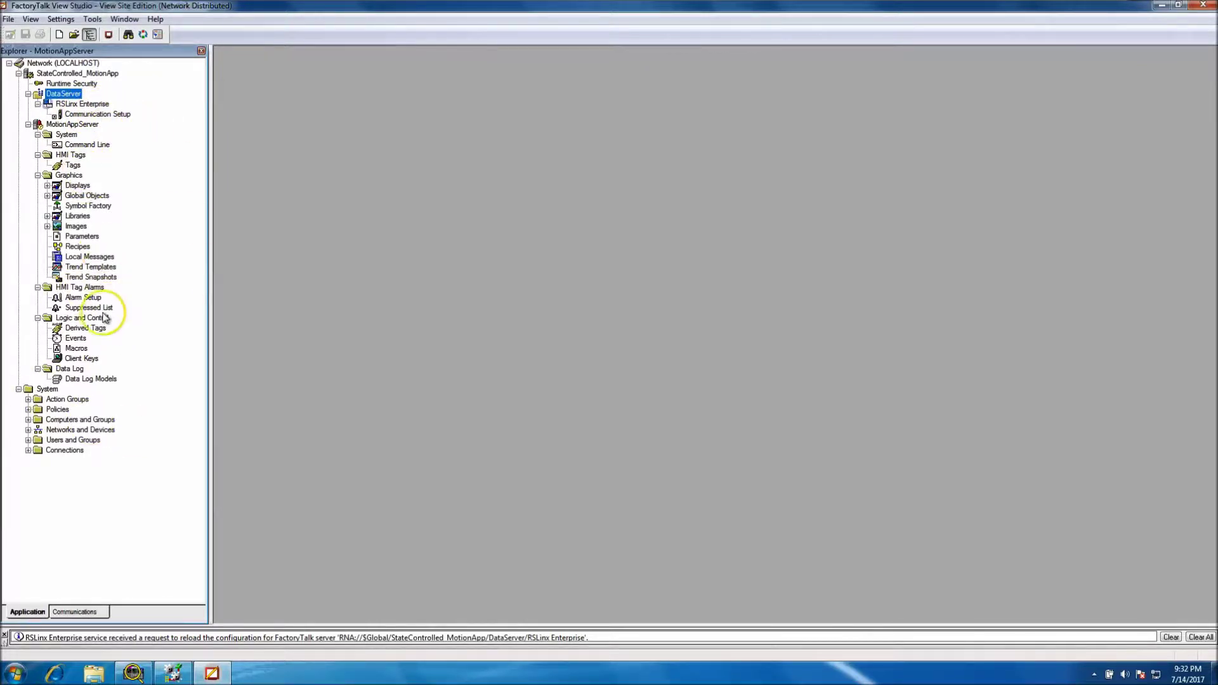
click(88, 115)
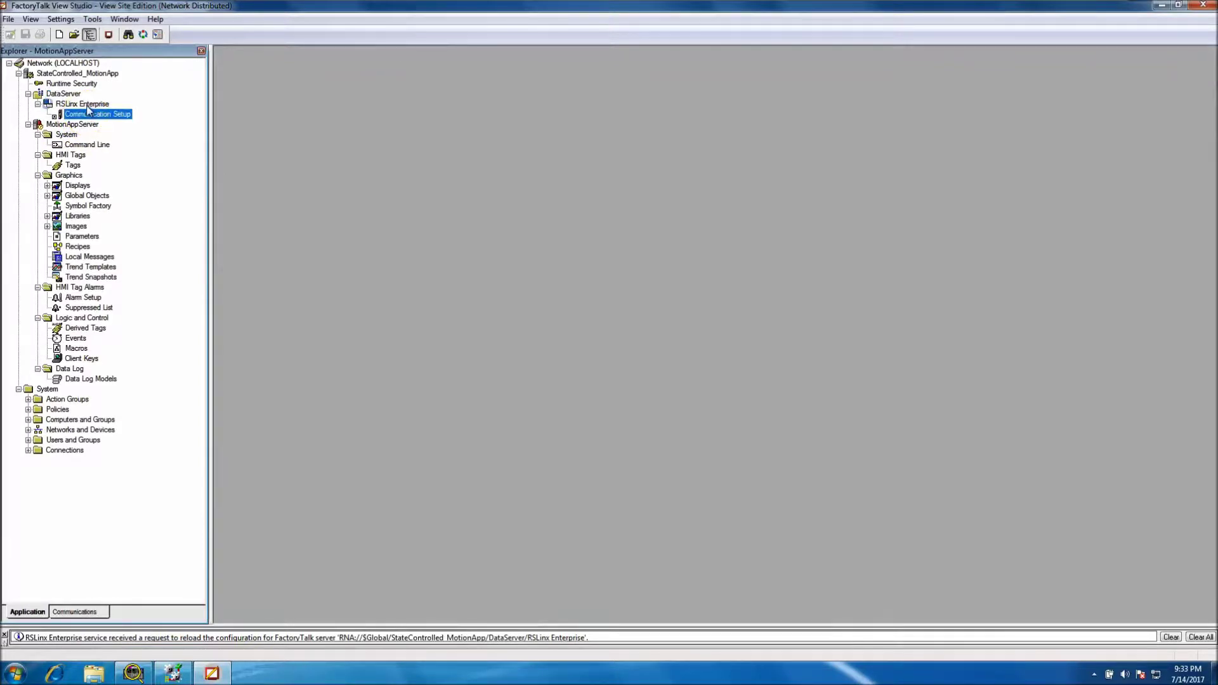
- Open the RSLinx Enterprise server properties and try the secondary server redundancy option, switching it back off
right_click(88, 105)
click(130, 151)
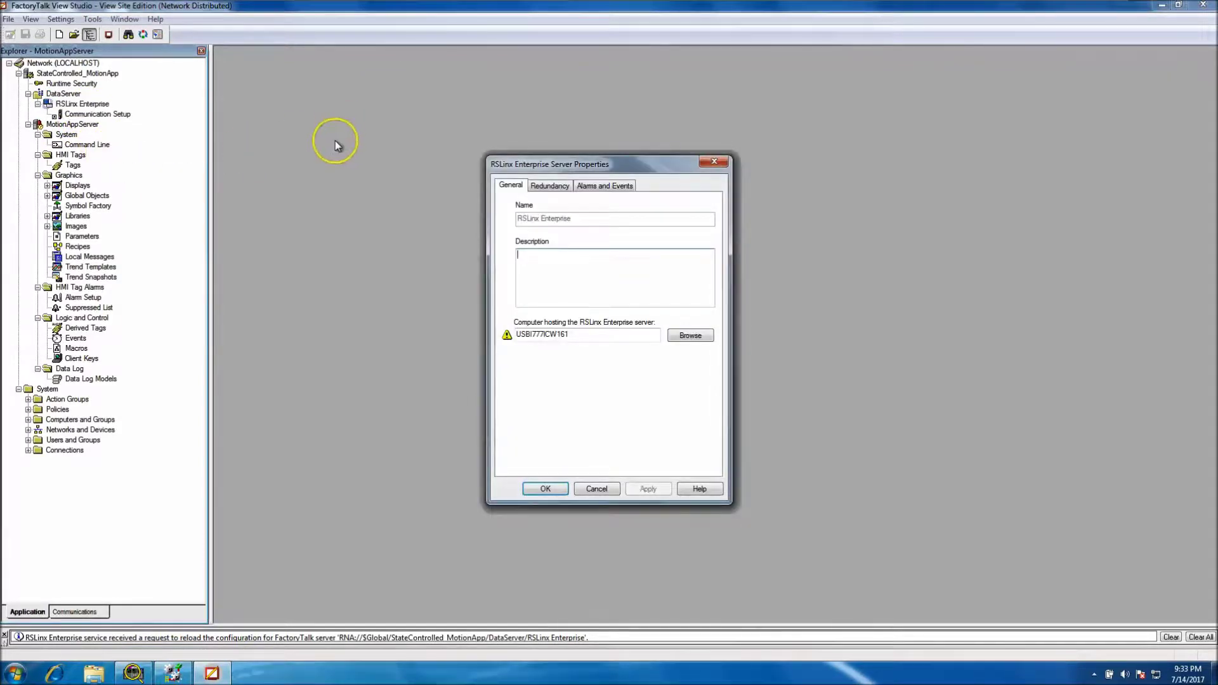
click(547, 185)
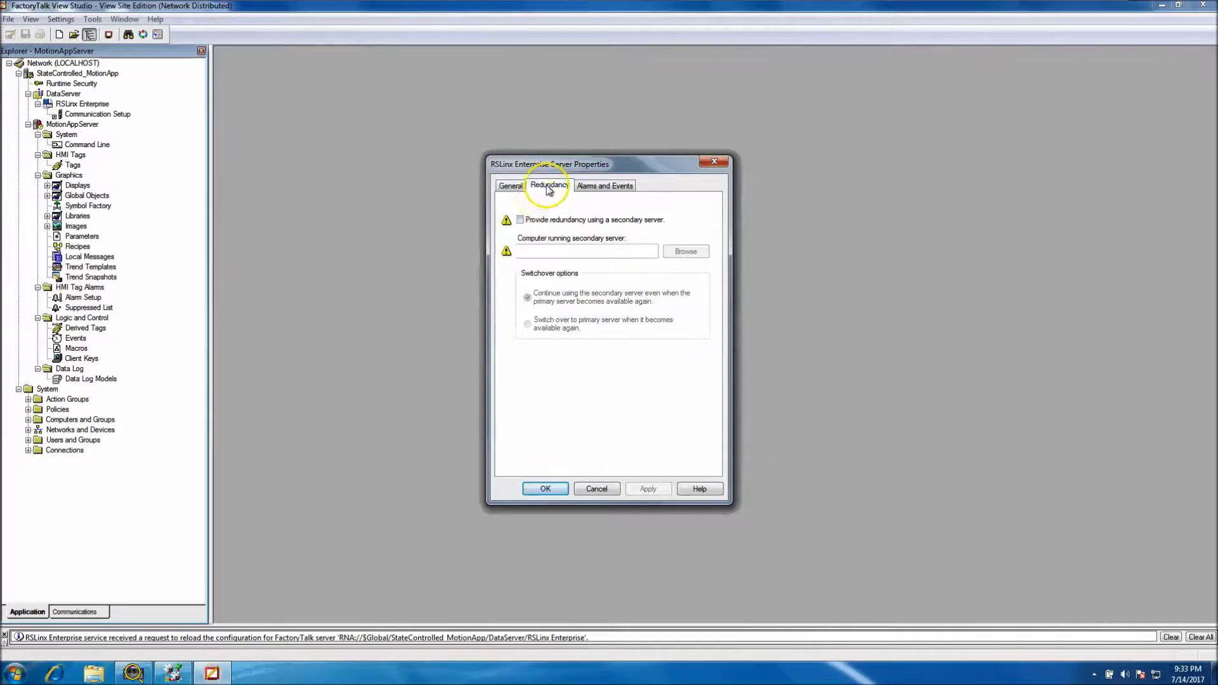
click(519, 220)
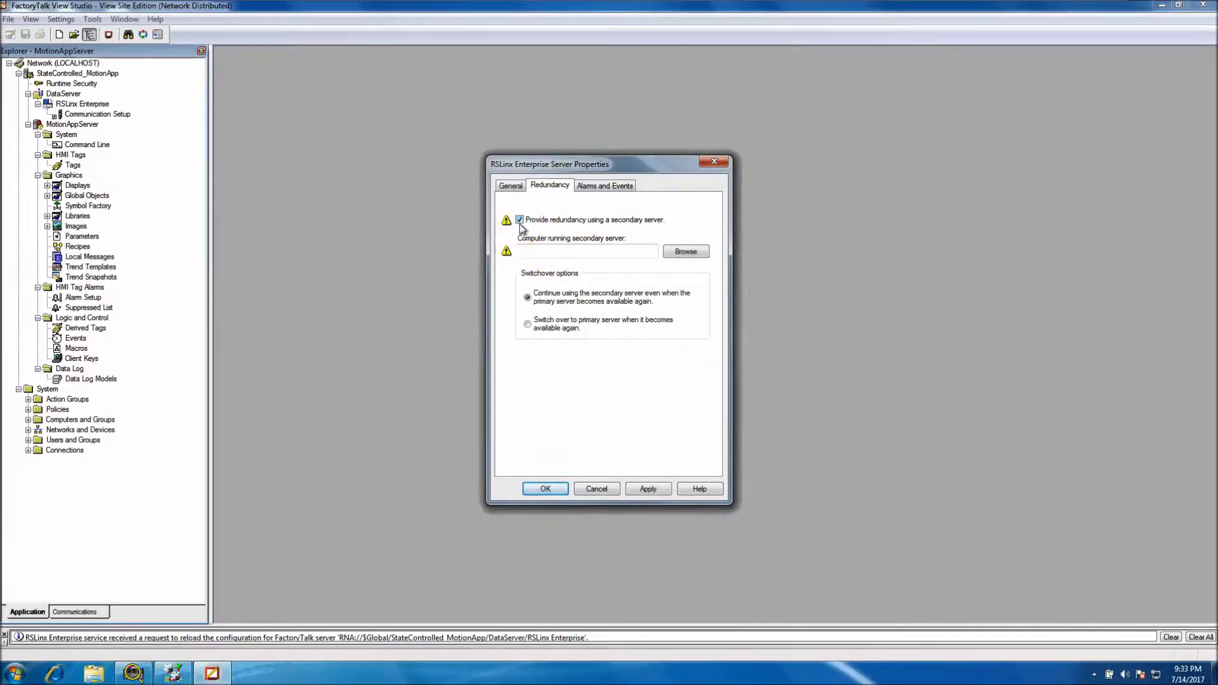
click(519, 220)
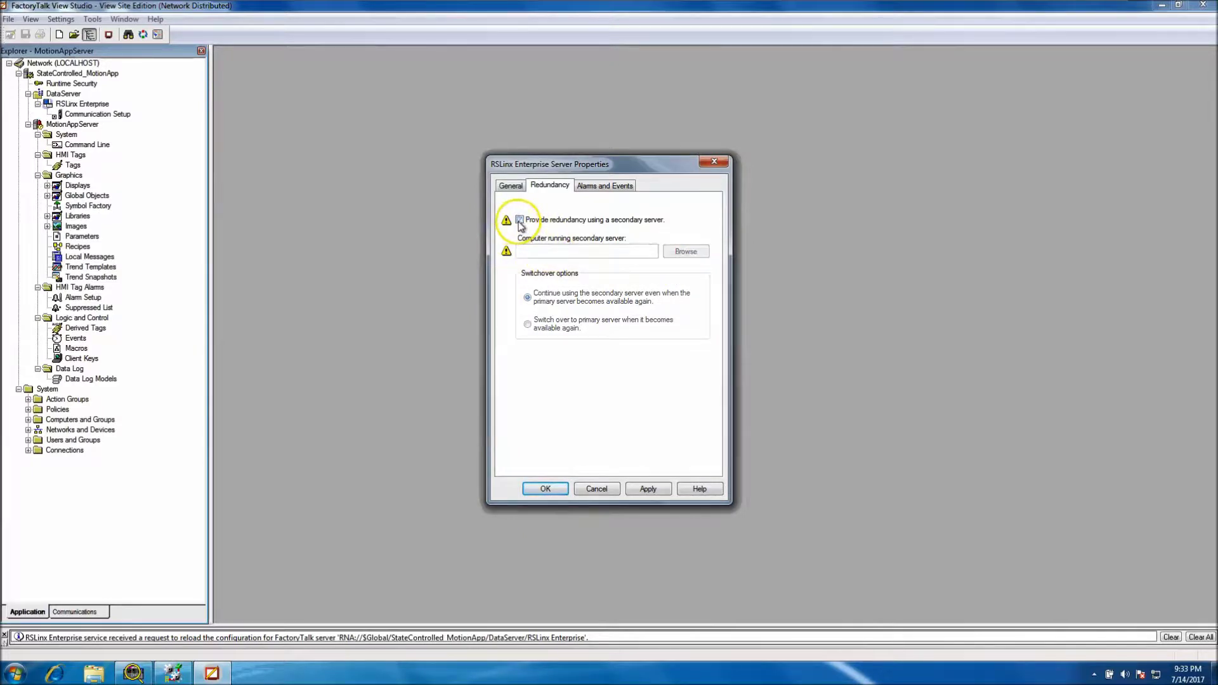
- Review the RSLinx Enterprise server's alarm and event settings, then apply and close the server properties
click(599, 186)
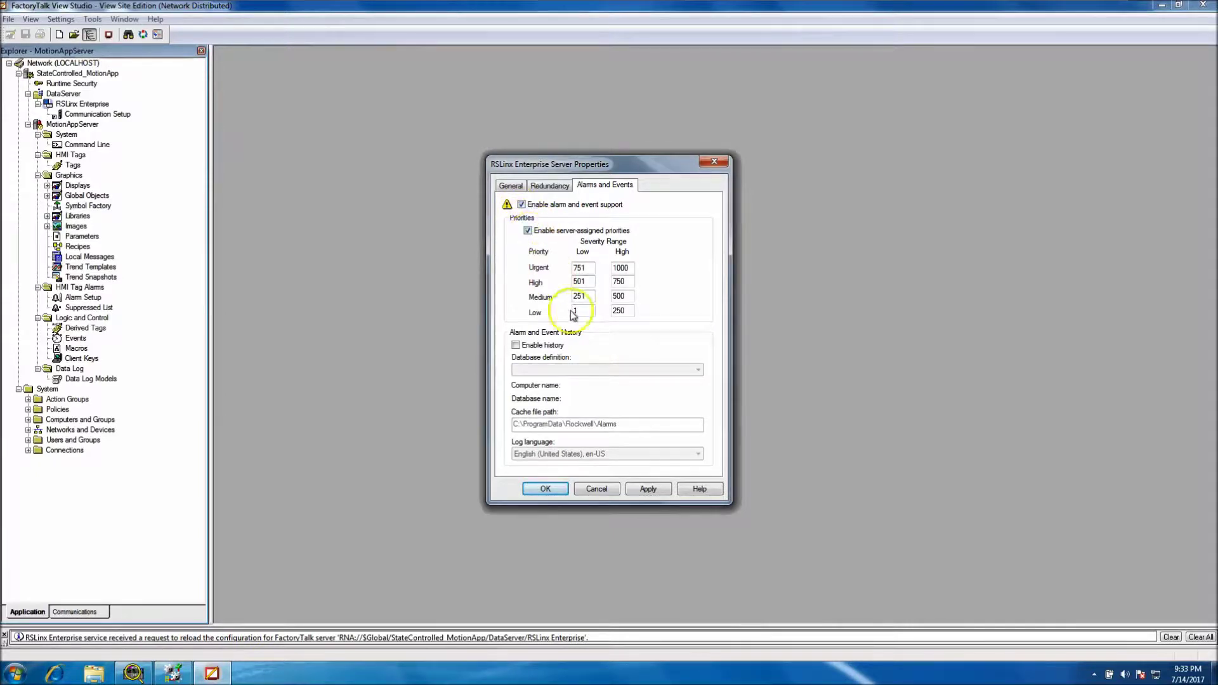
click(648, 488)
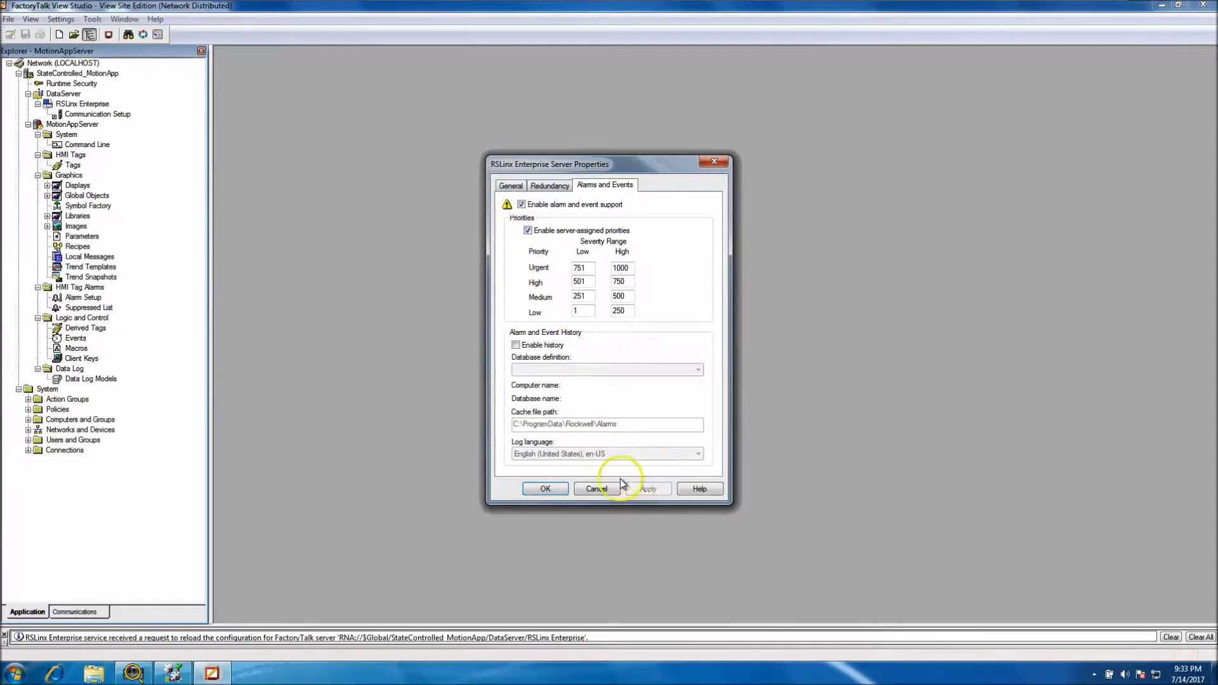
click(546, 488)
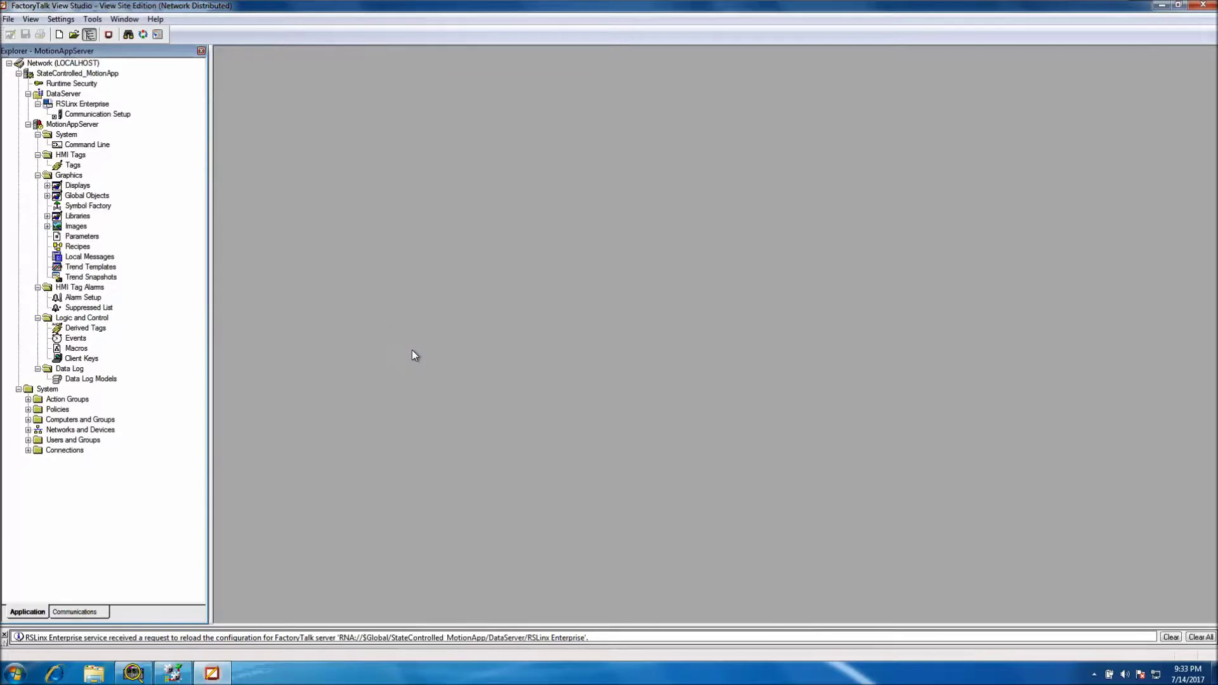
- In the RSLinx Enterprise Communication Setup, set the YouTube shortcut's type to Processor and apply the change
double_click(101, 114)
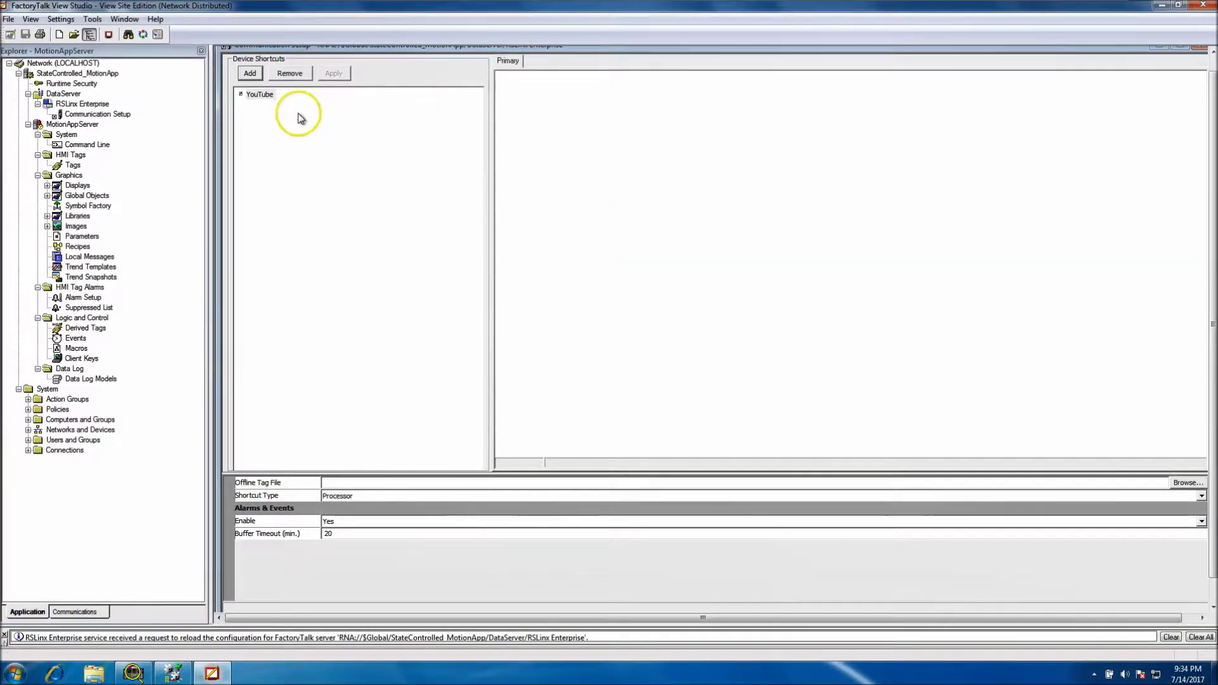
click(259, 96)
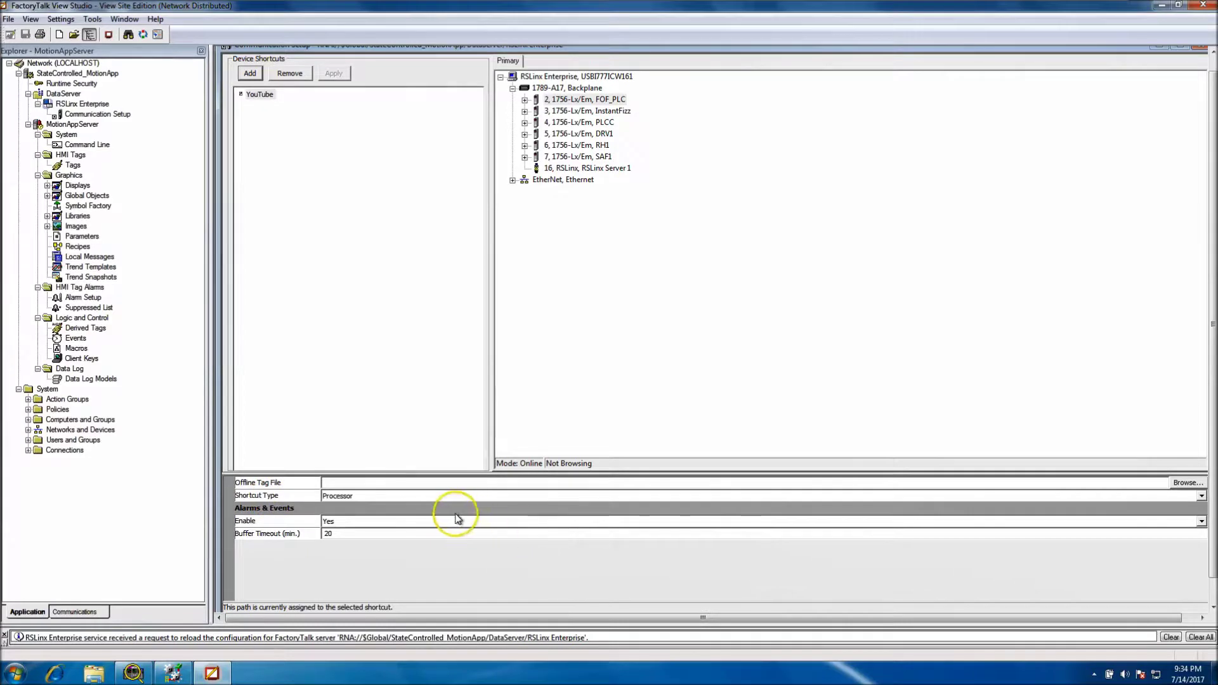
click(1201, 495)
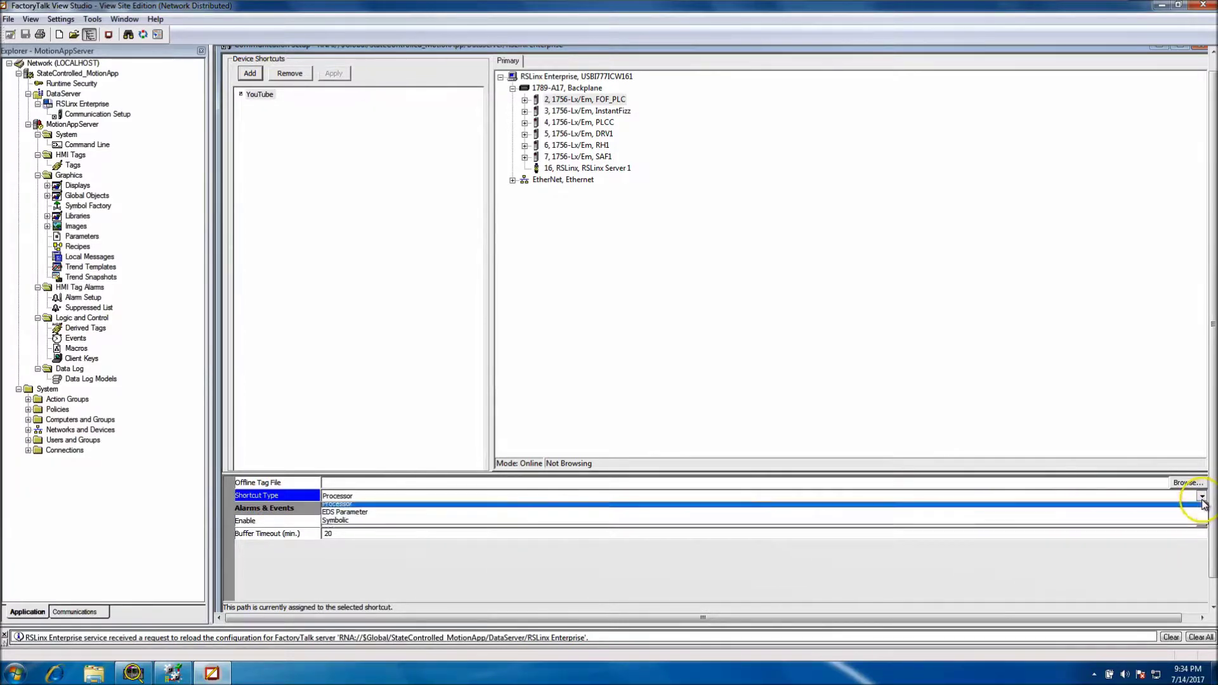
click(596, 508)
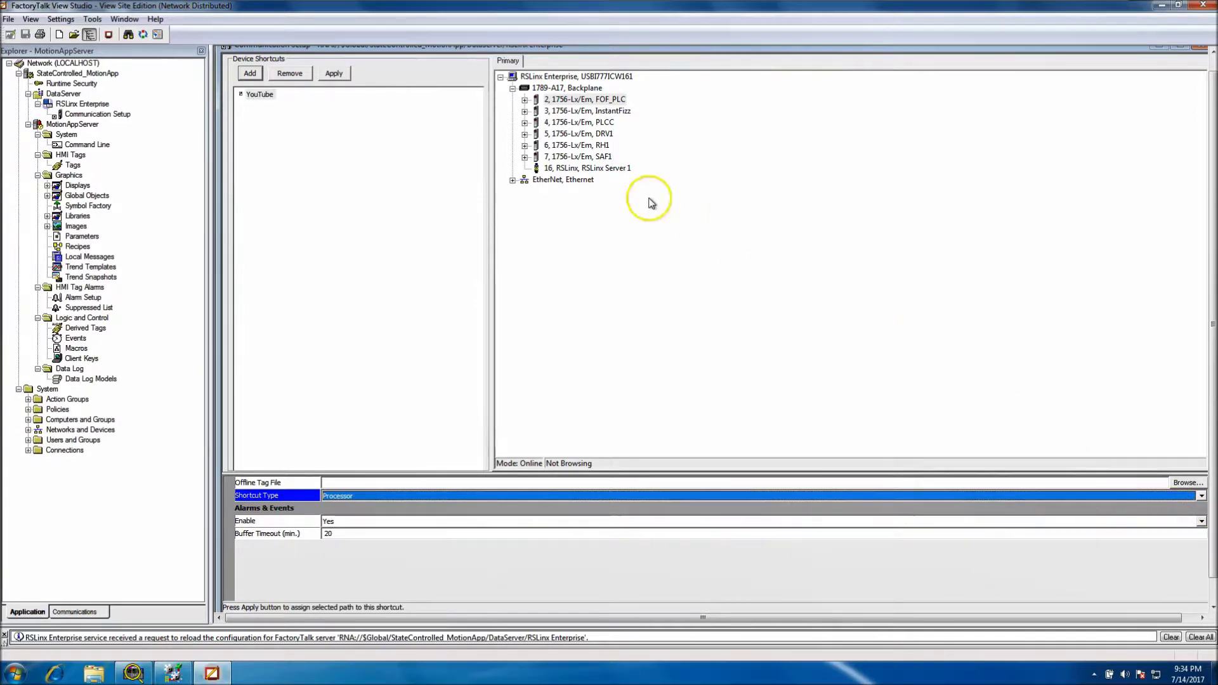
click(330, 72)
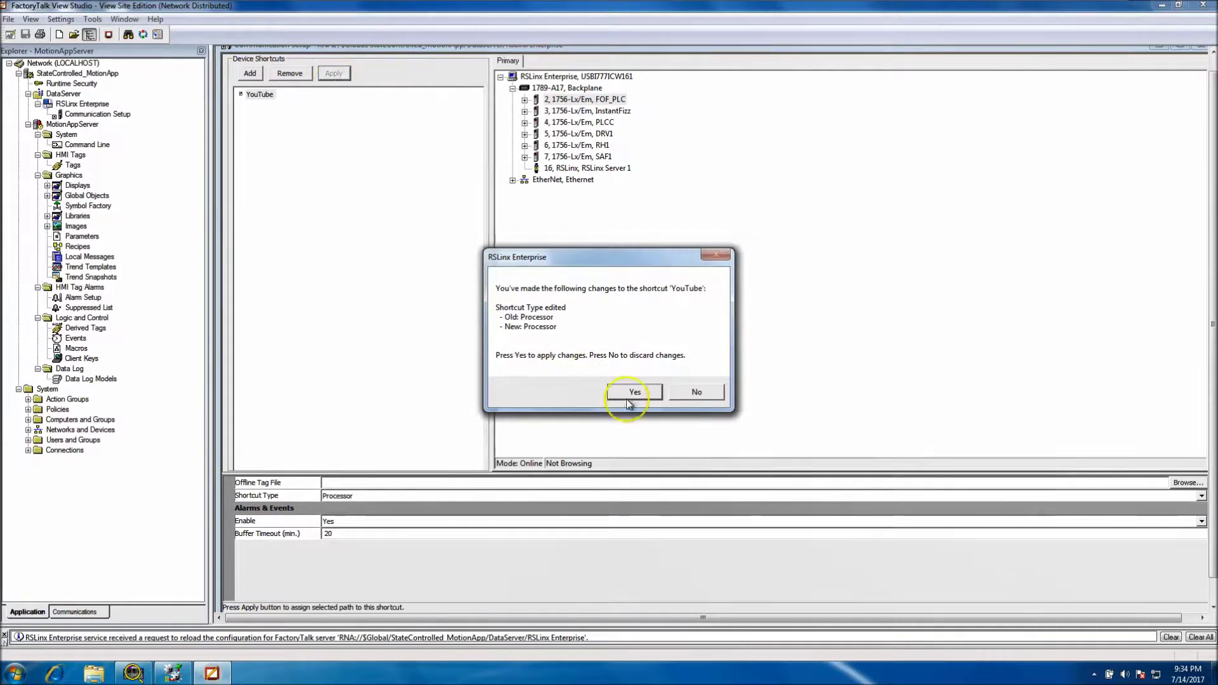
click(642, 394)
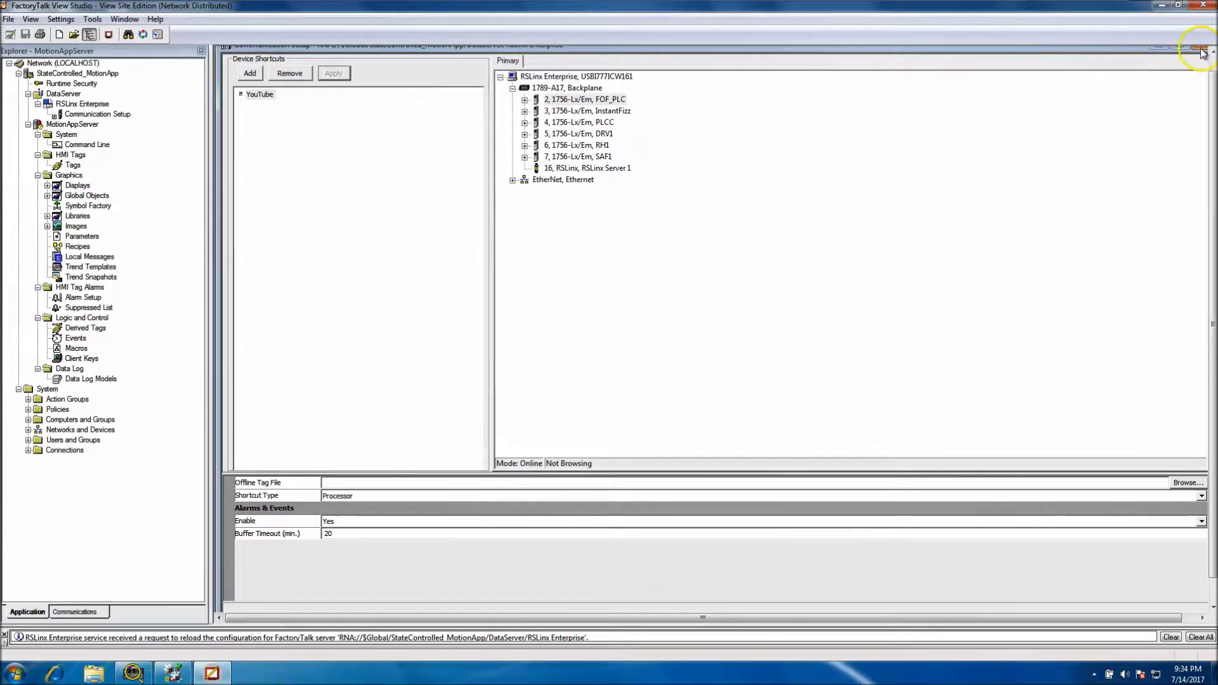
- Close the Communication Setup, view the runtime security account permissions for StateControlled_MotionApp, and cancel without changes
click(1199, 49)
click(630, 357)
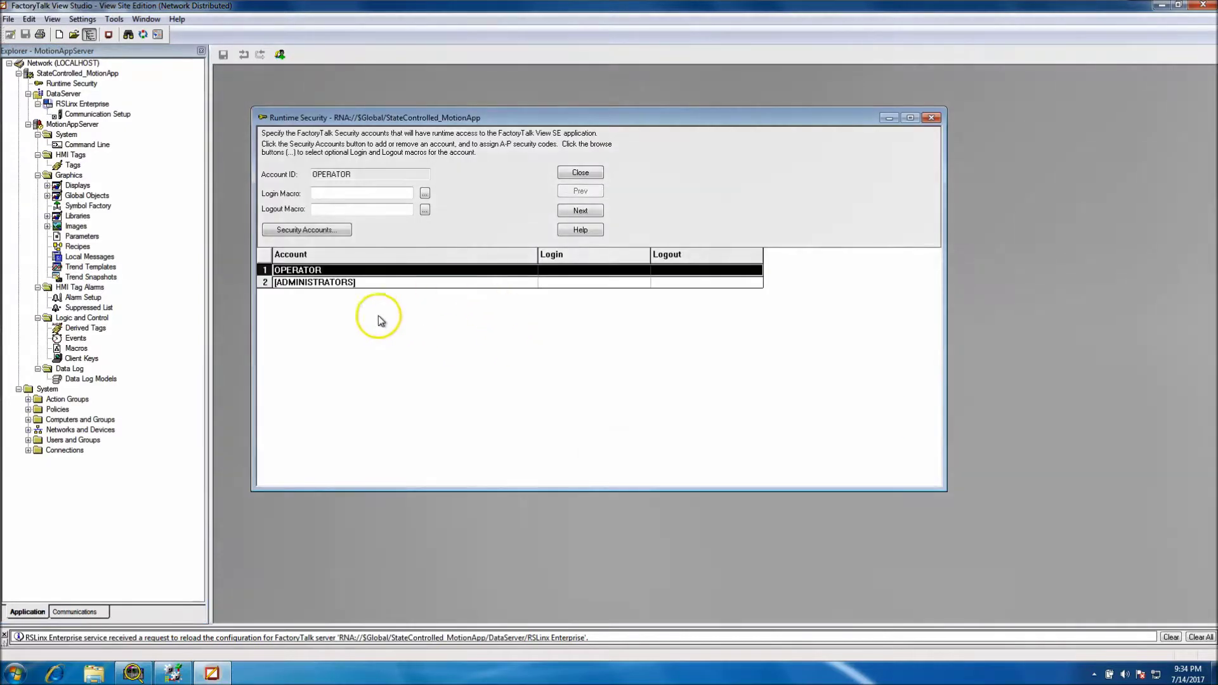
click(328, 234)
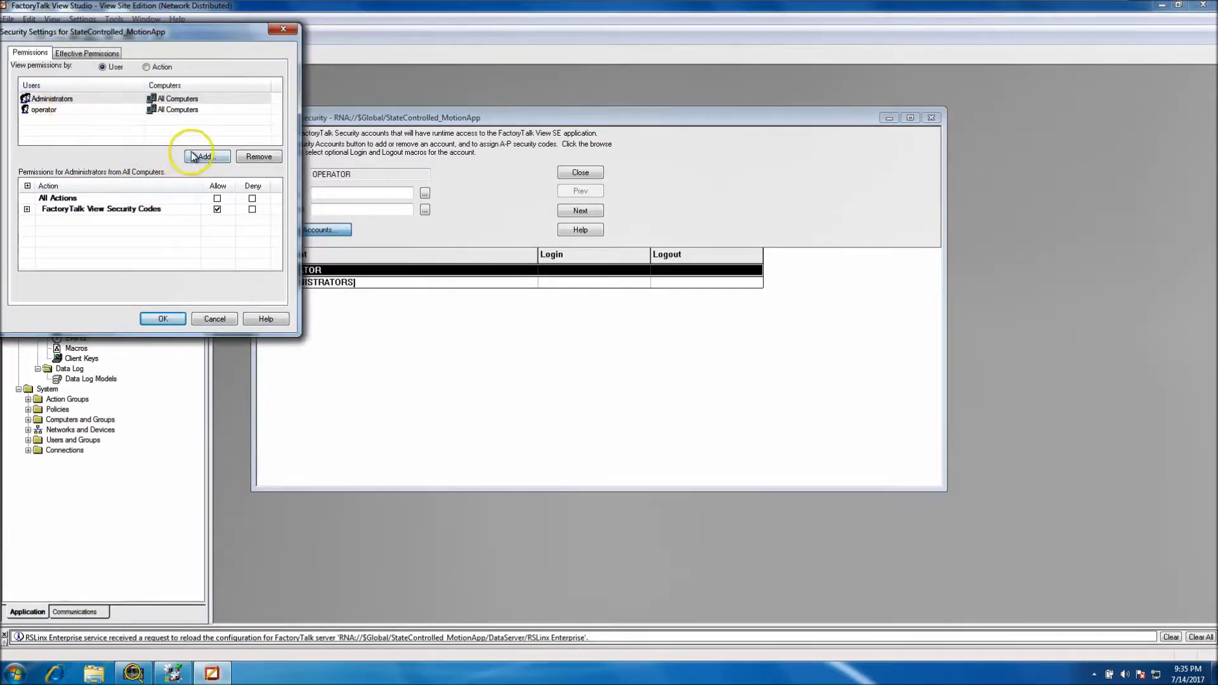
click(371, 125)
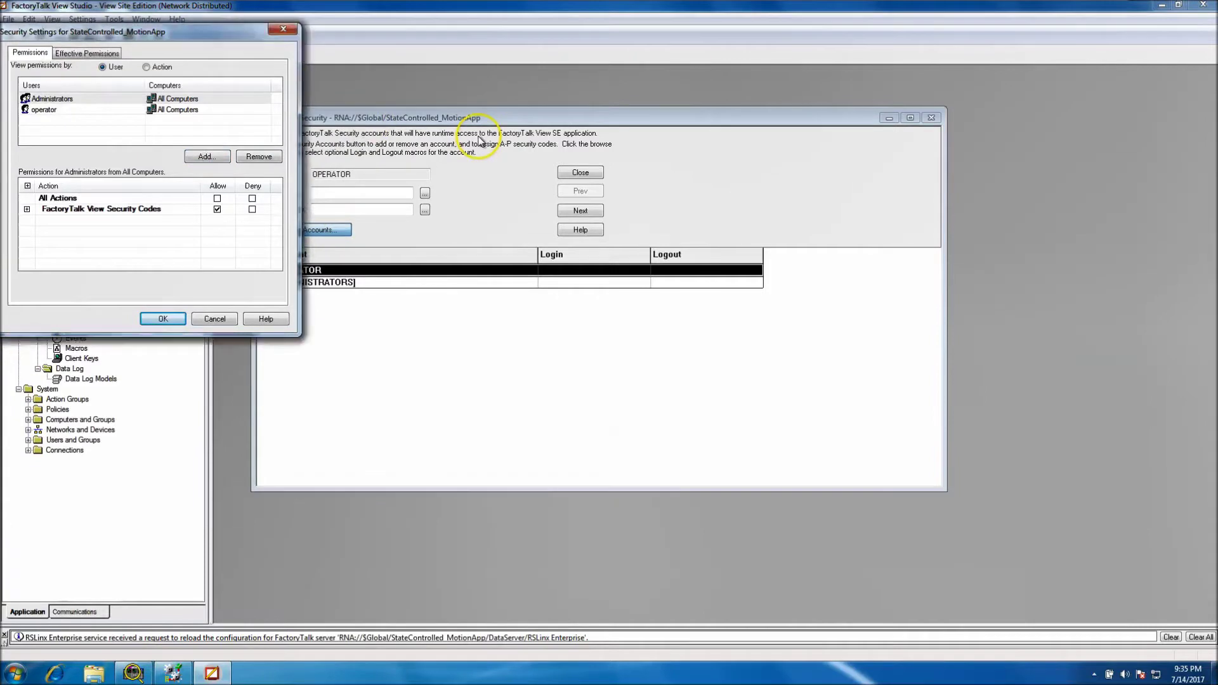
click(214, 318)
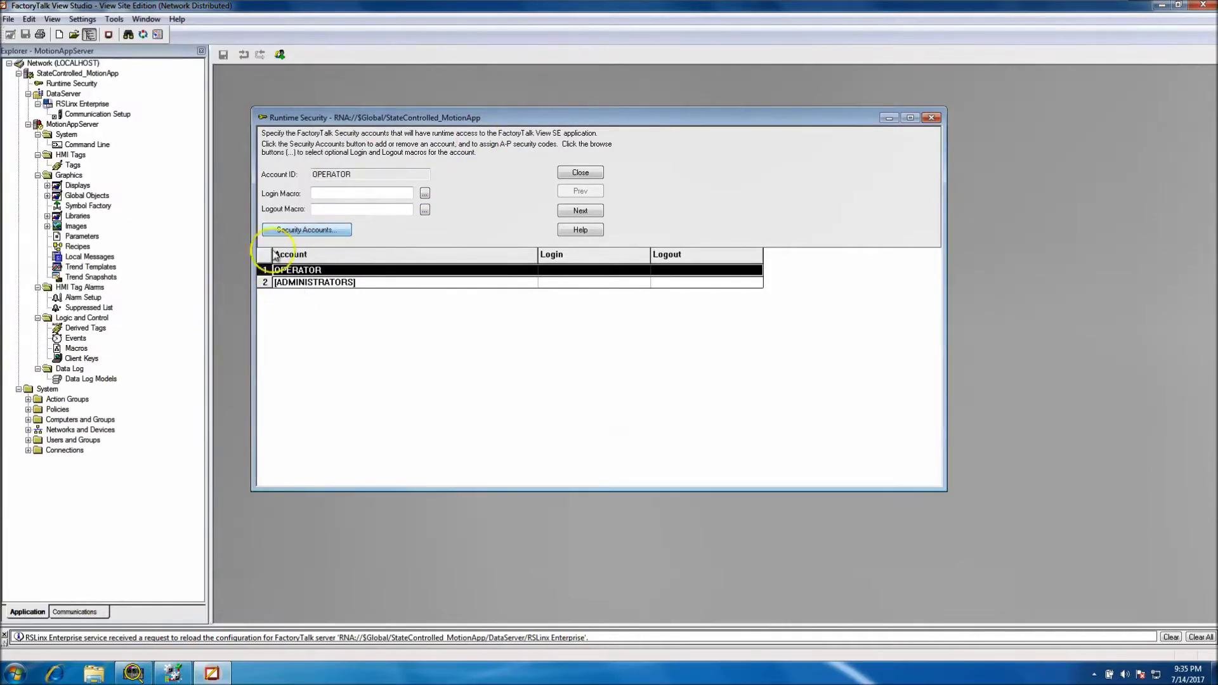
- Reopen the runtime security account settings and view the users and computers available to add, cancelling the selection
click(302, 230)
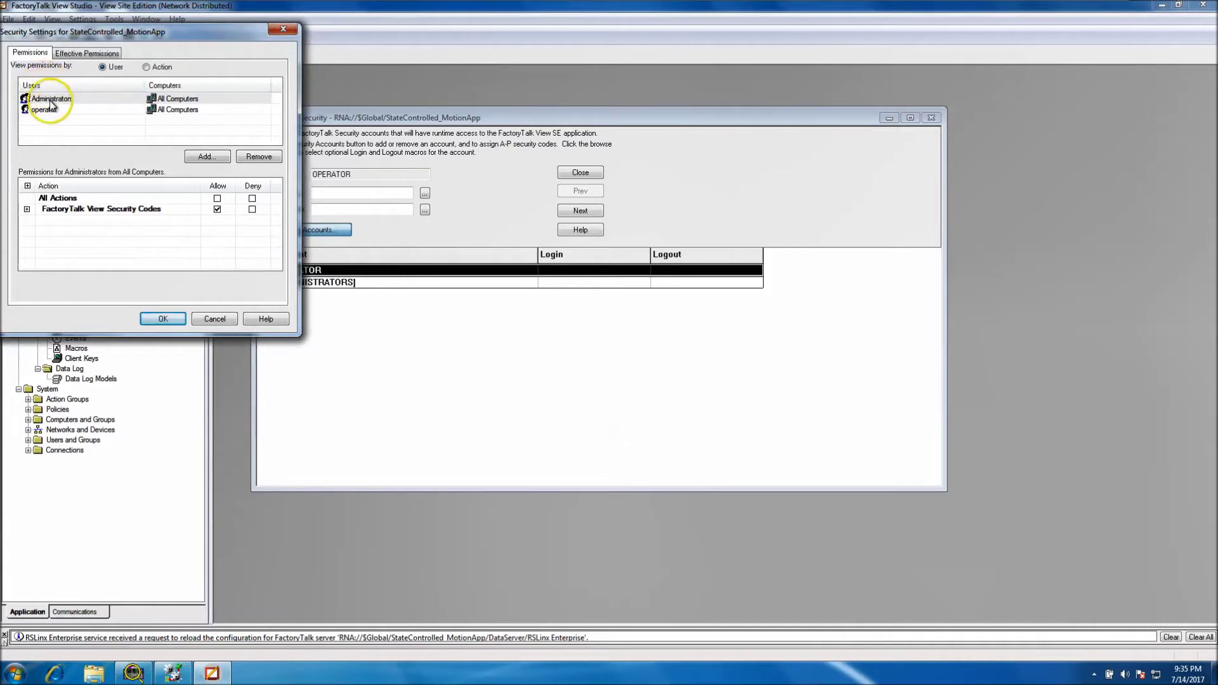
click(204, 157)
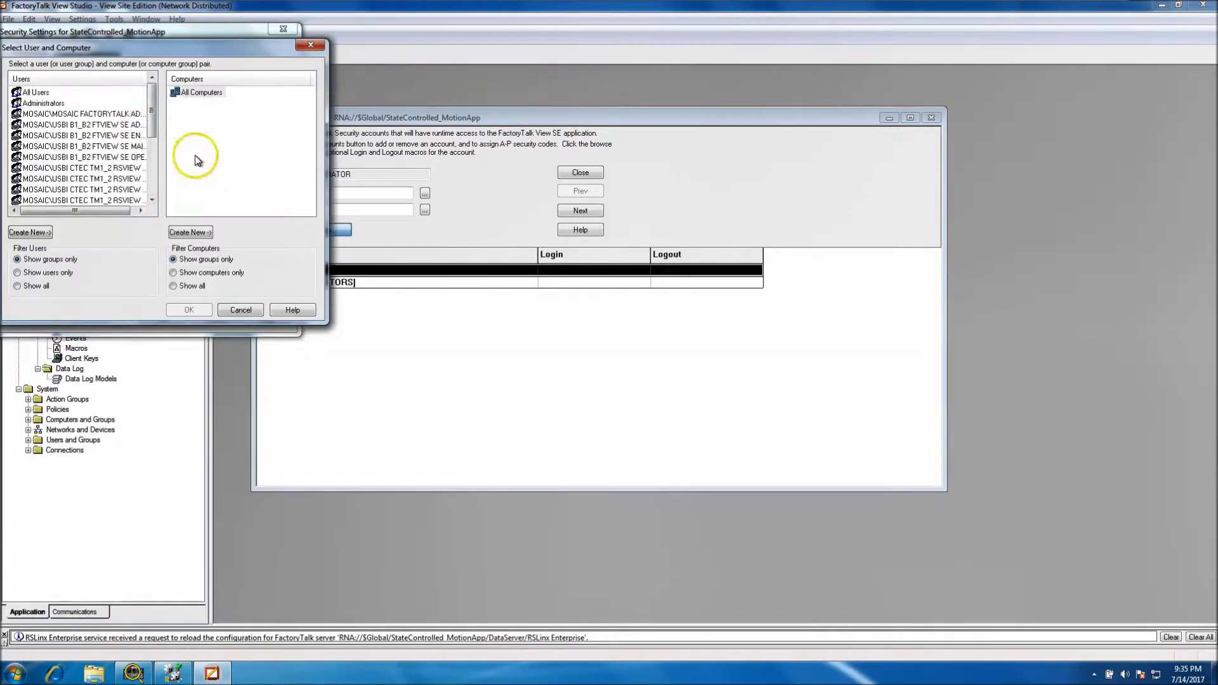
click(240, 309)
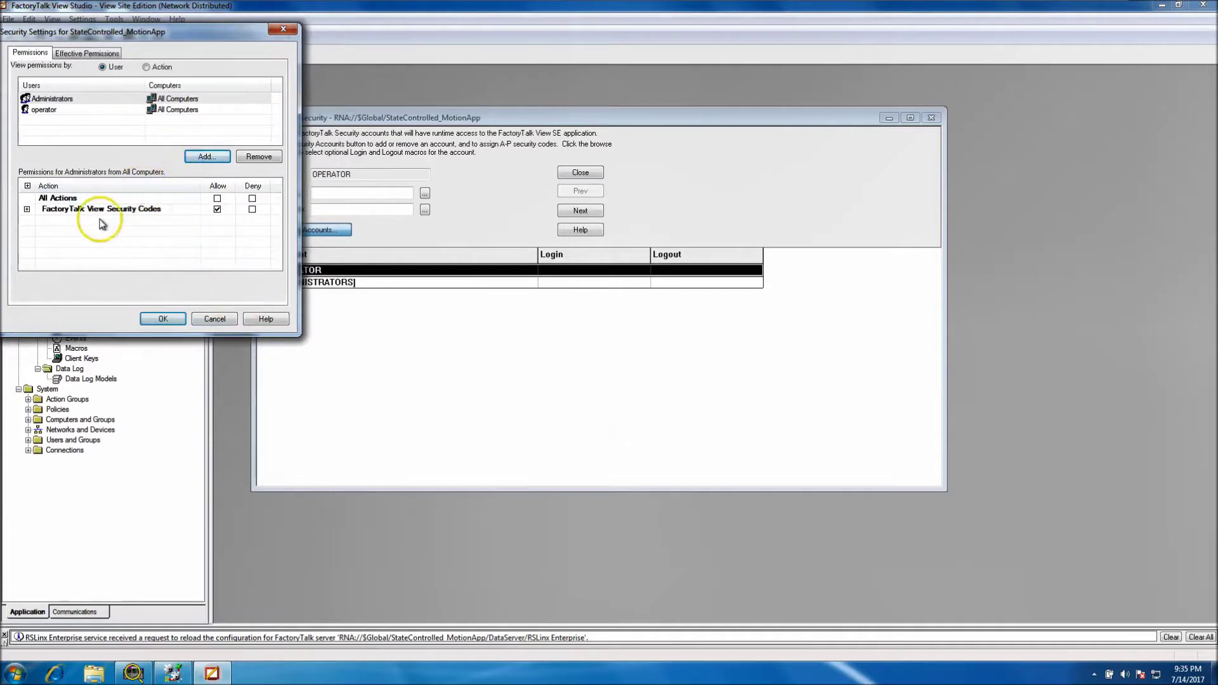
- Remove the operator account's Allow permission for FactoryTalk View security codes A, B and C, then save and close Runtime Security
click(27, 209)
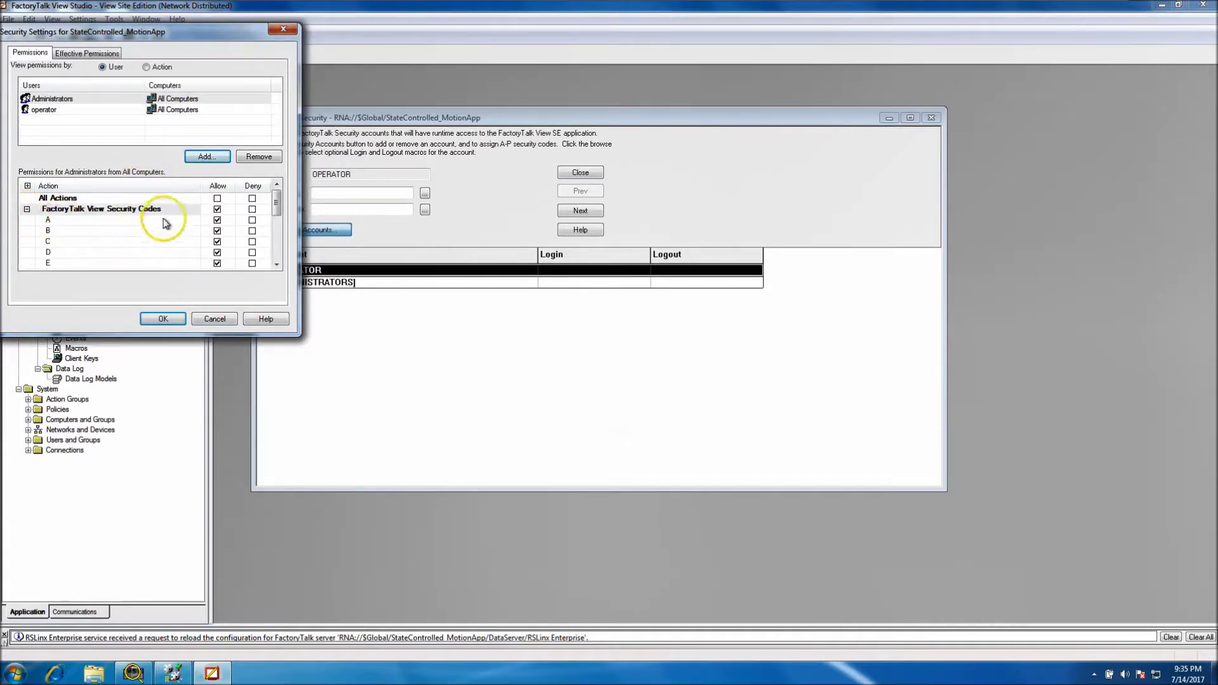
click(39, 110)
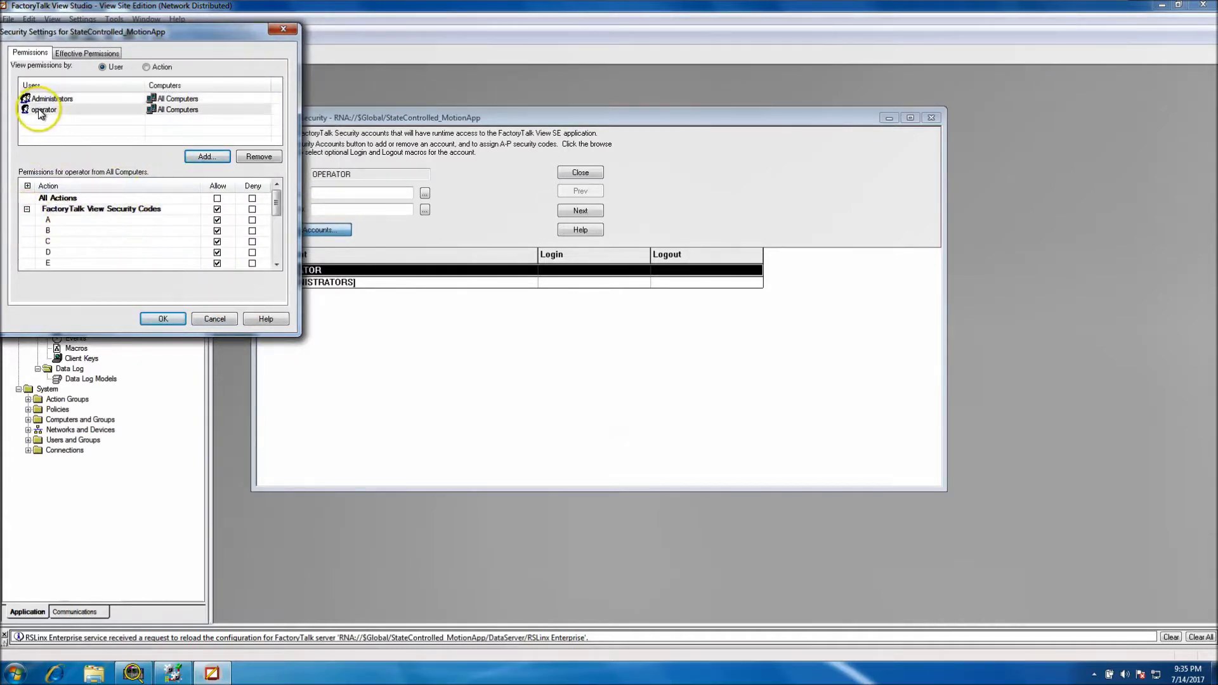
click(217, 219)
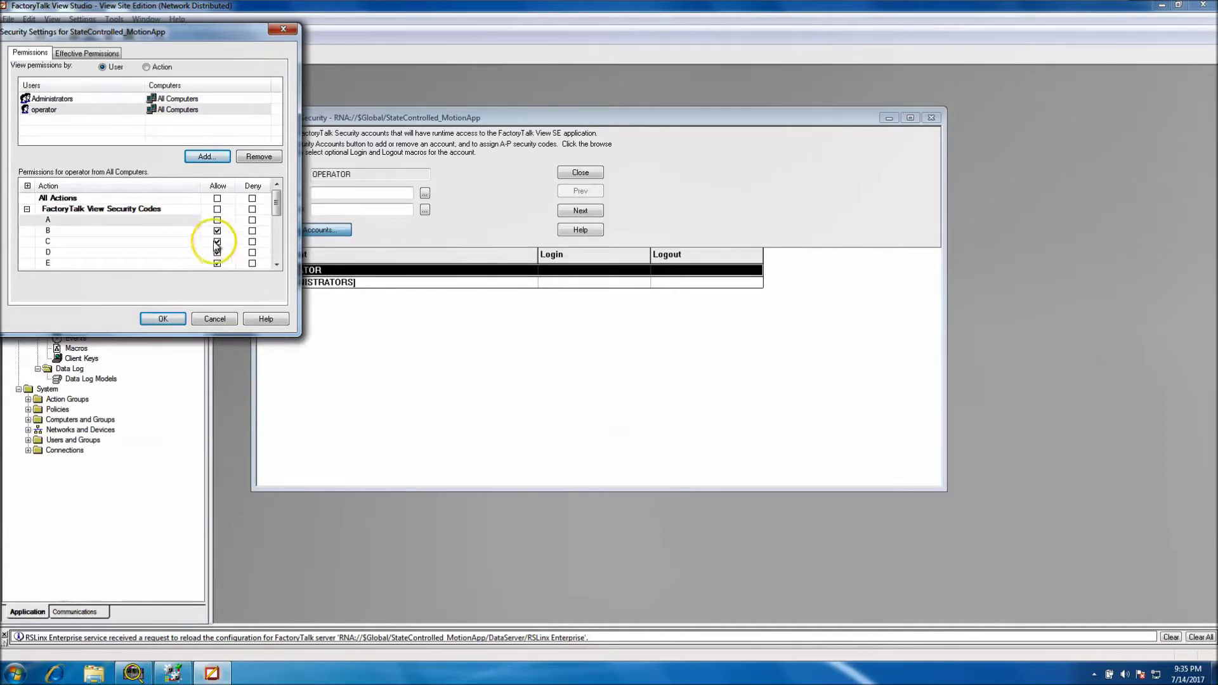
click(217, 231)
click(217, 241)
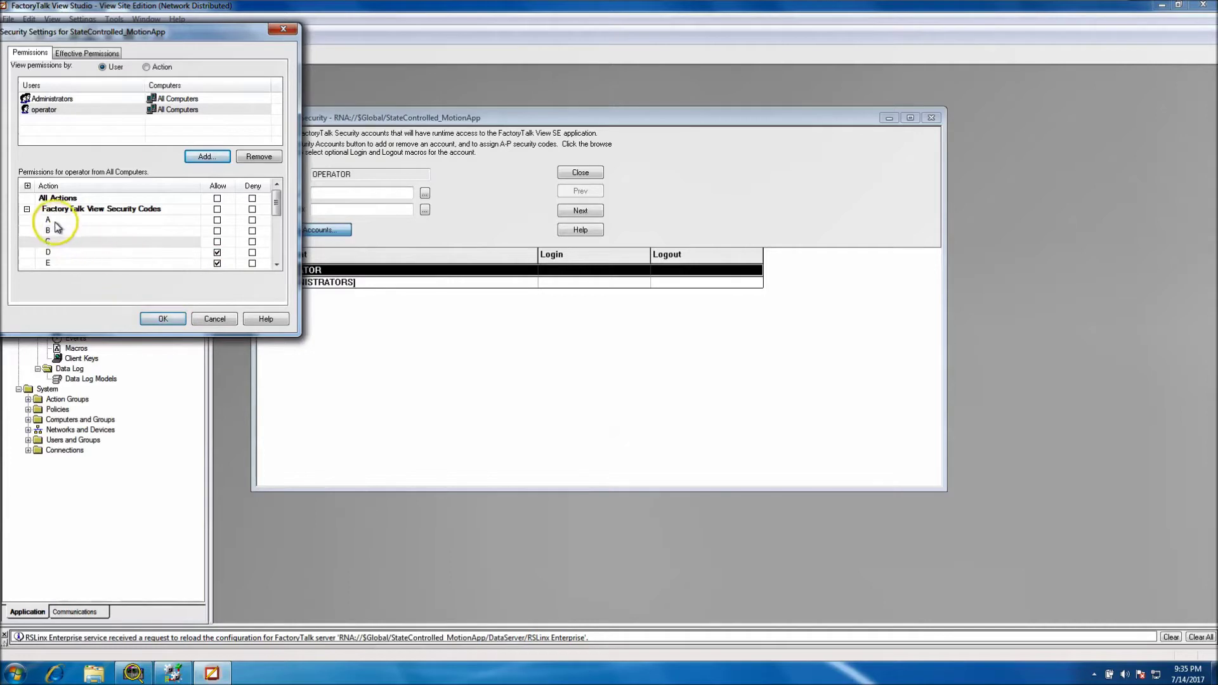
click(163, 319)
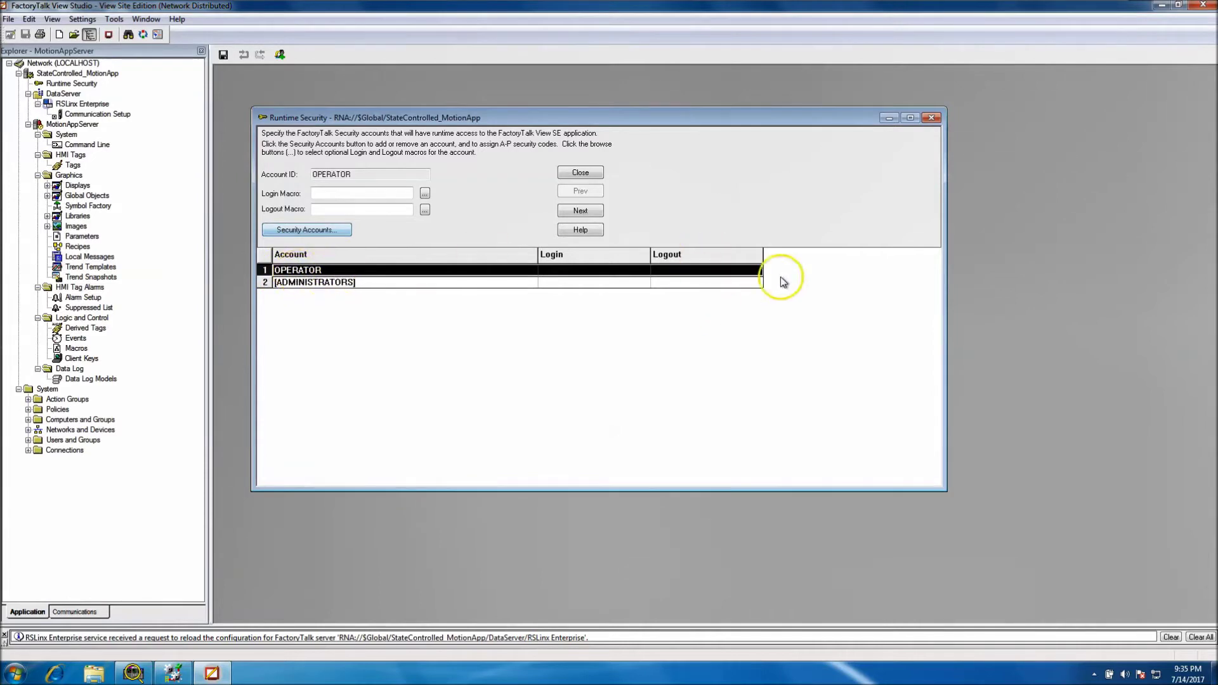
click(931, 118)
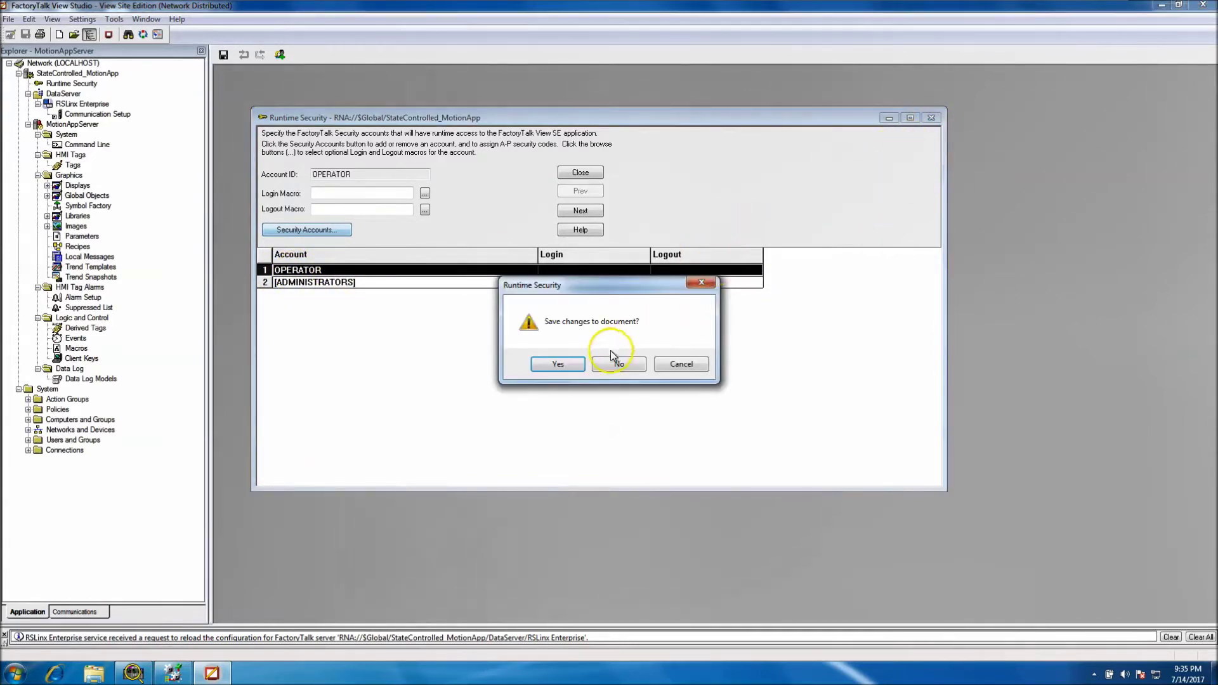
click(561, 364)
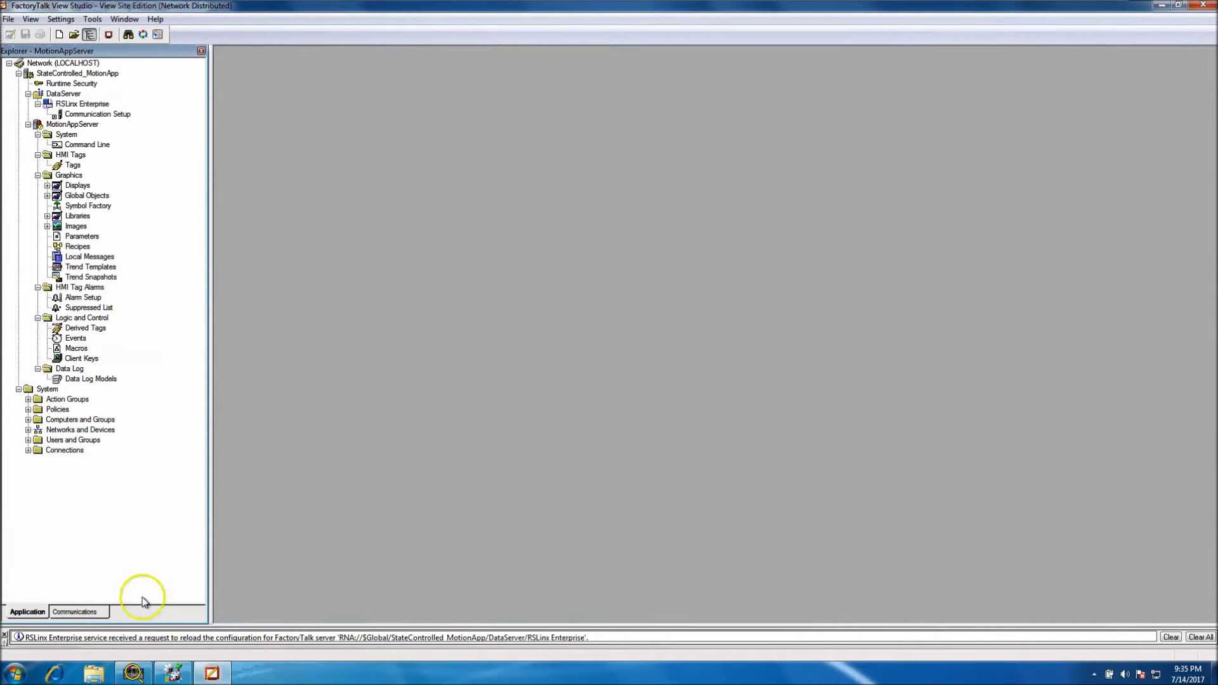